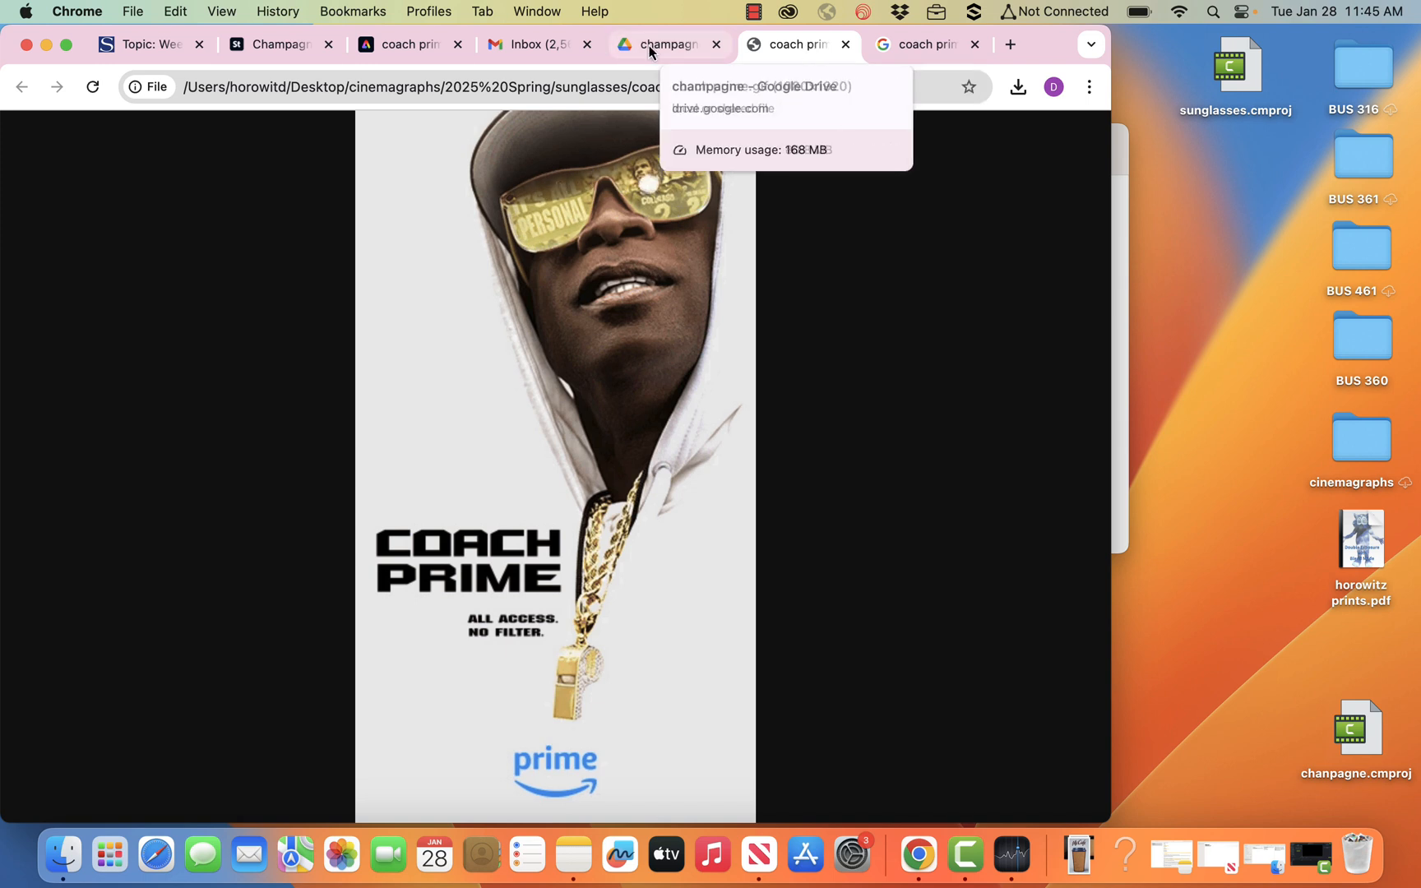
Switch to the finished coach prime project in Adobe Express and examine its top image layer and the video layer beneath it.
left_click(422, 52)
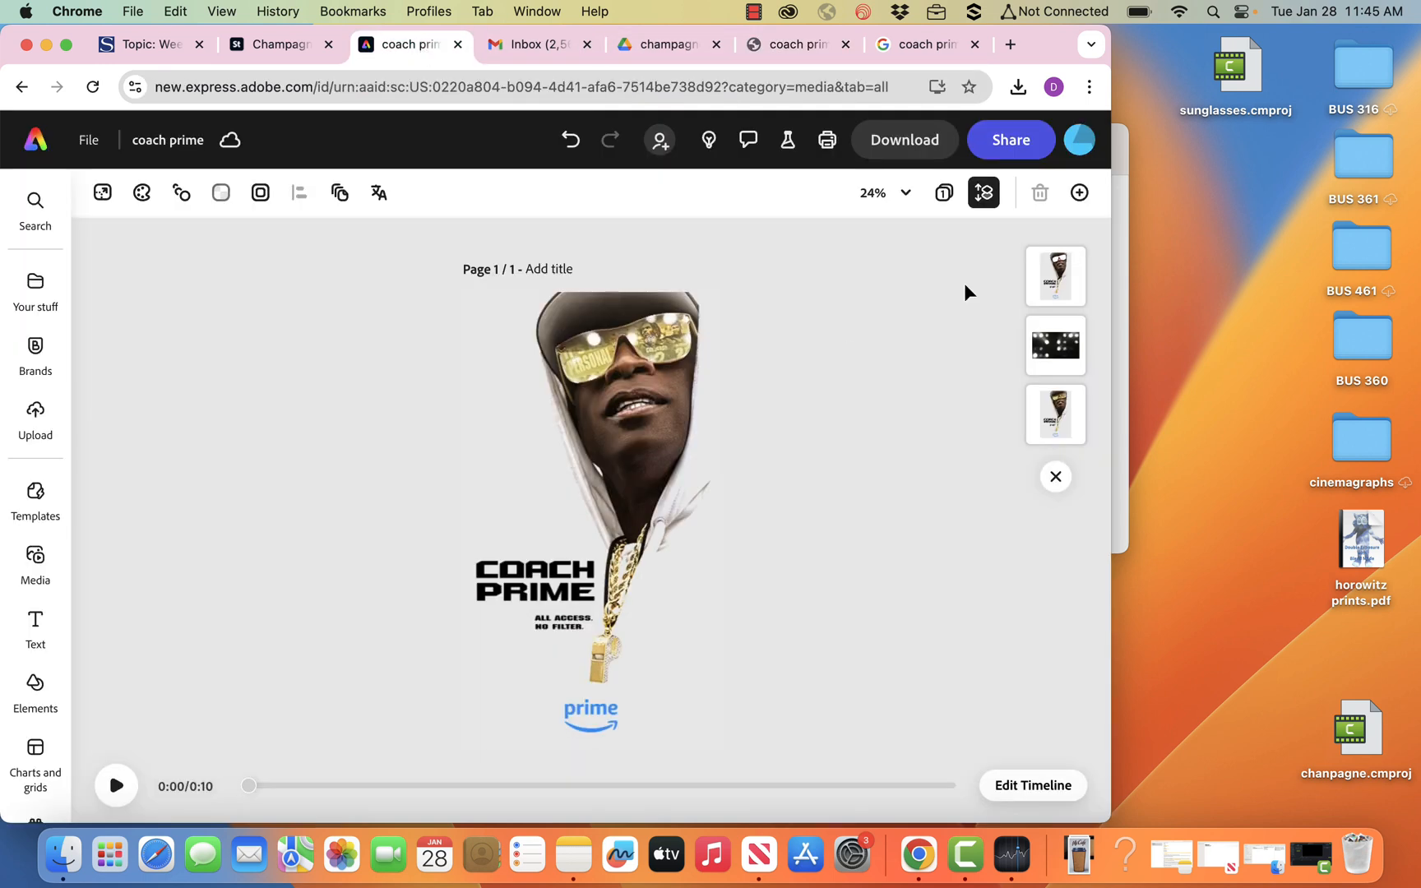
left_click(1058, 278)
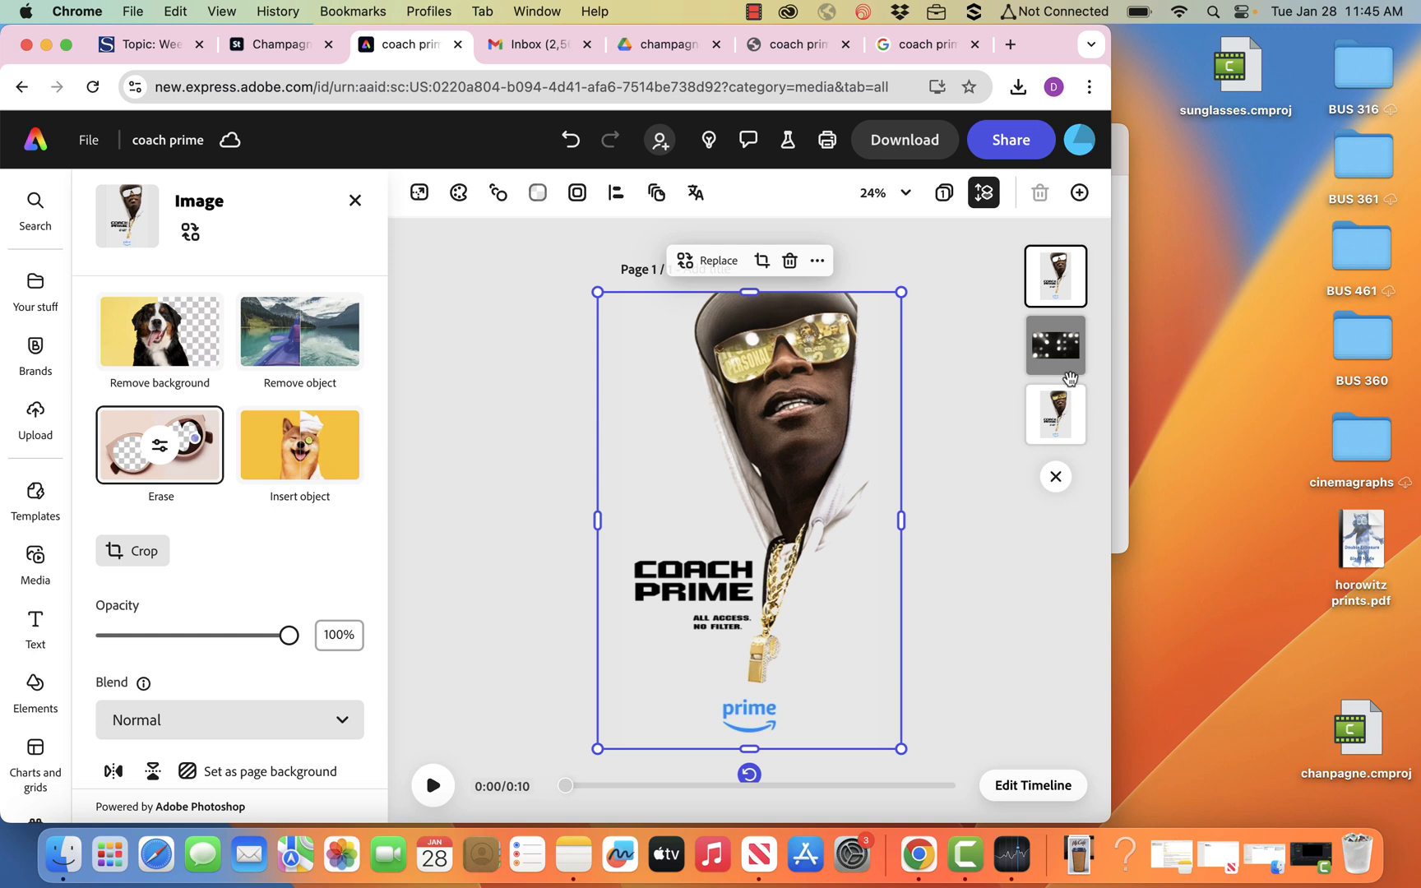
left_click(1069, 374)
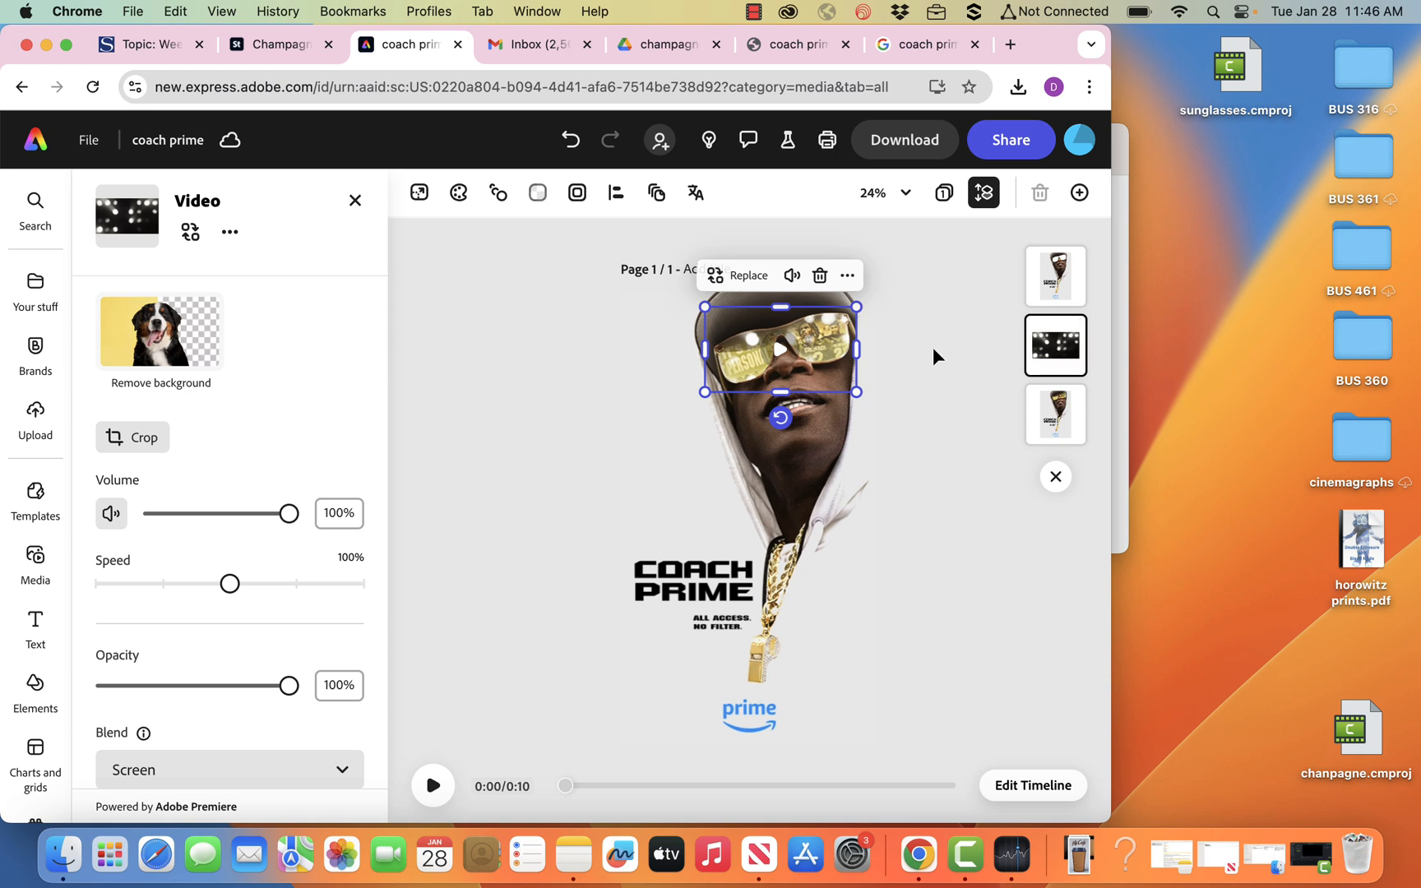
Lower the opacity of the top poster image and of the sparkle video layer to 0%.
left_click(1057, 288)
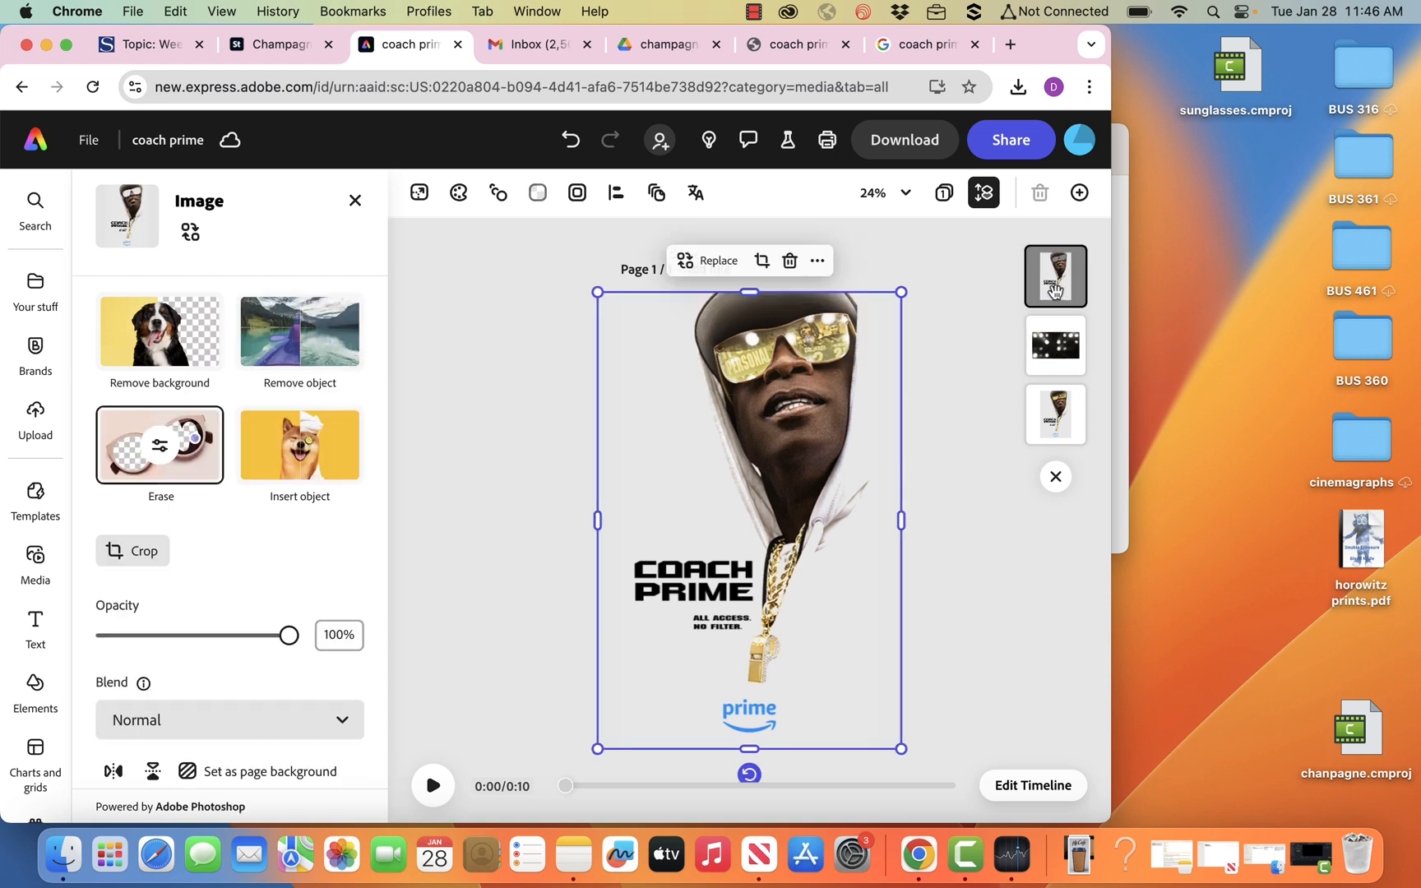
left_click_drag(294, 638, 50, 637)
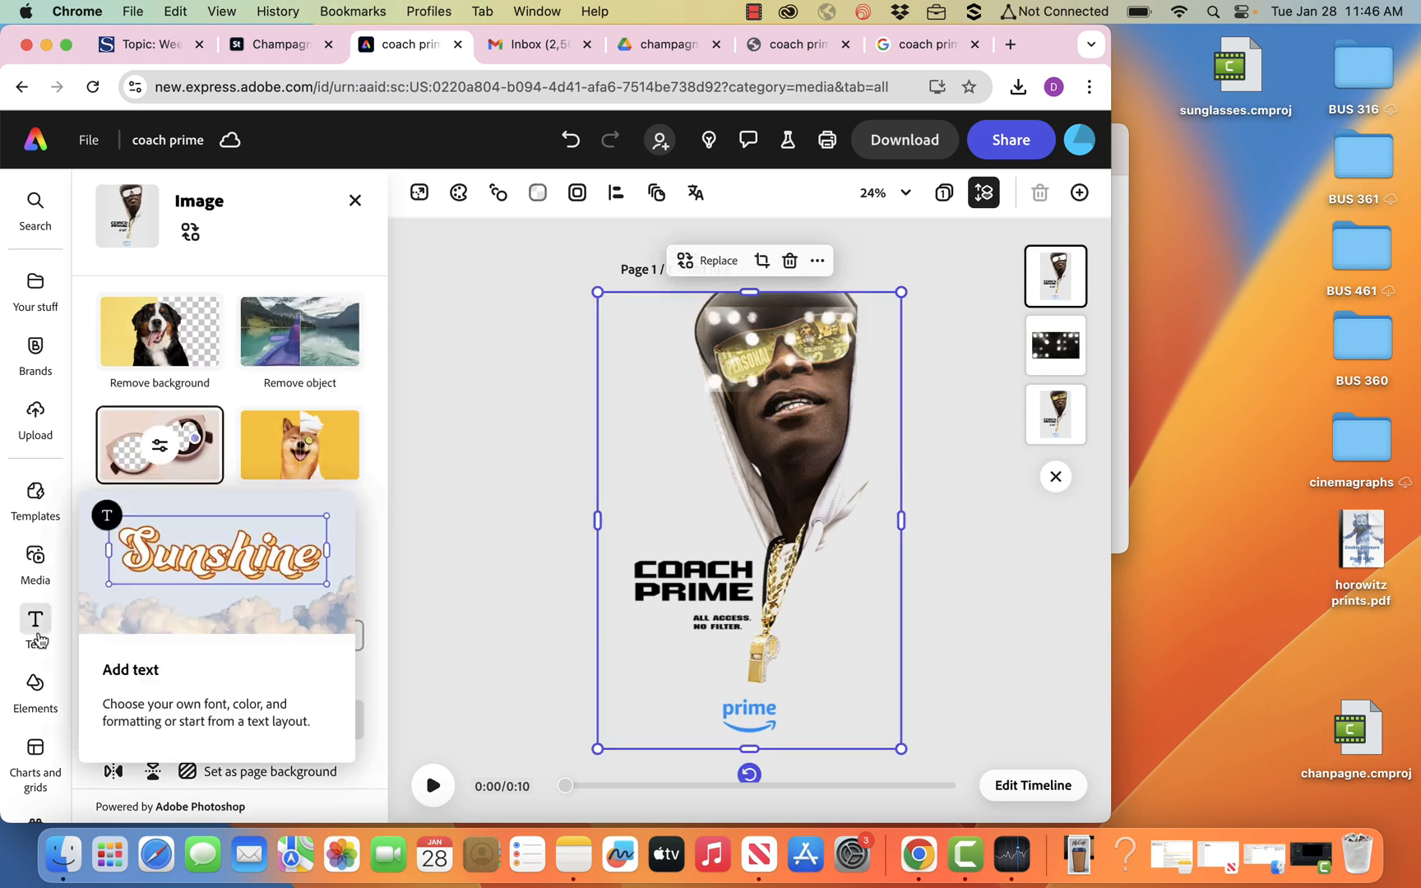
left_click(1080, 358)
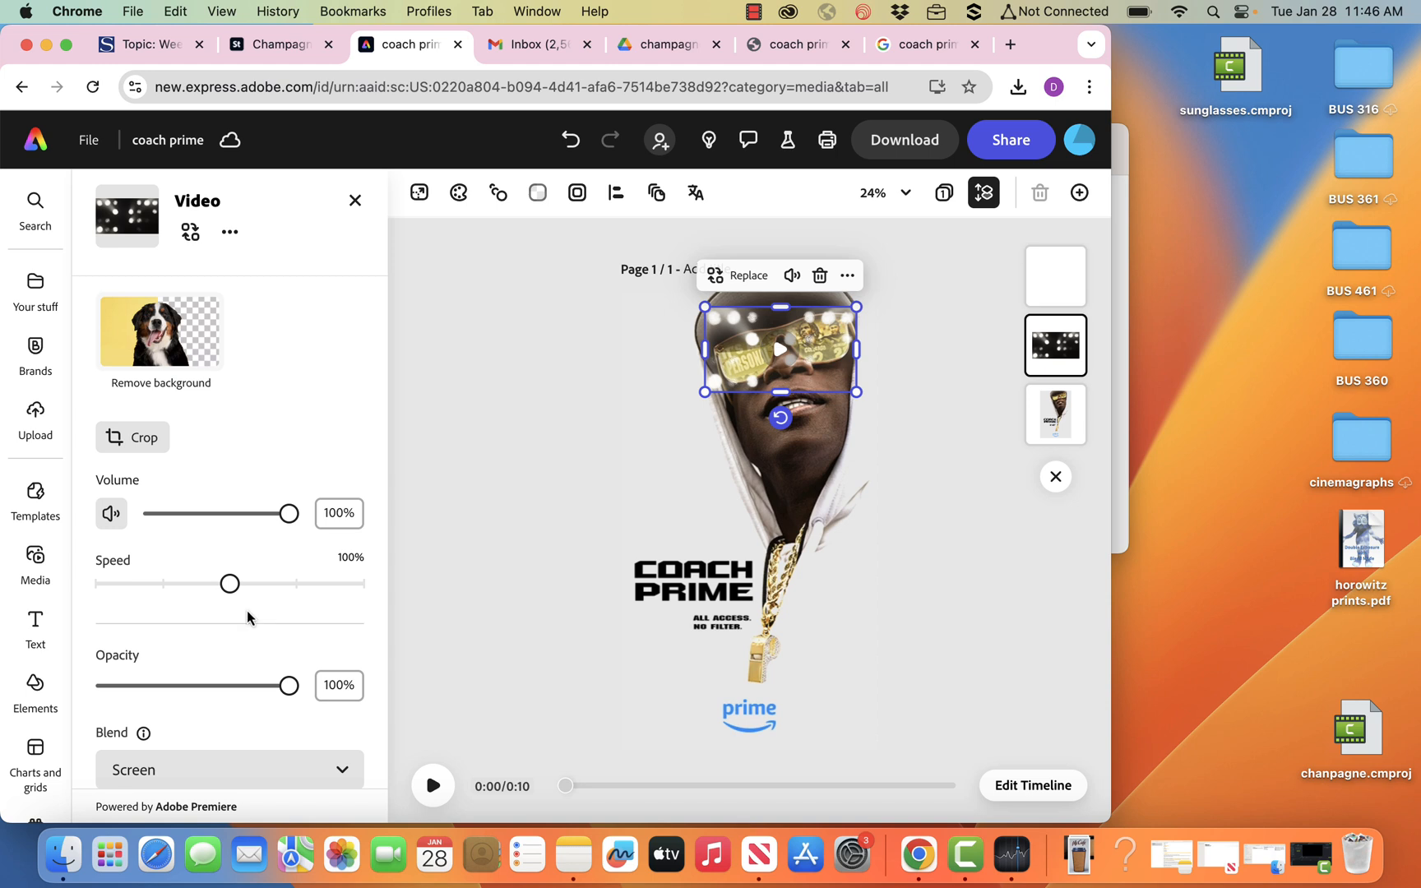
left_click_drag(287, 684, 51, 679)
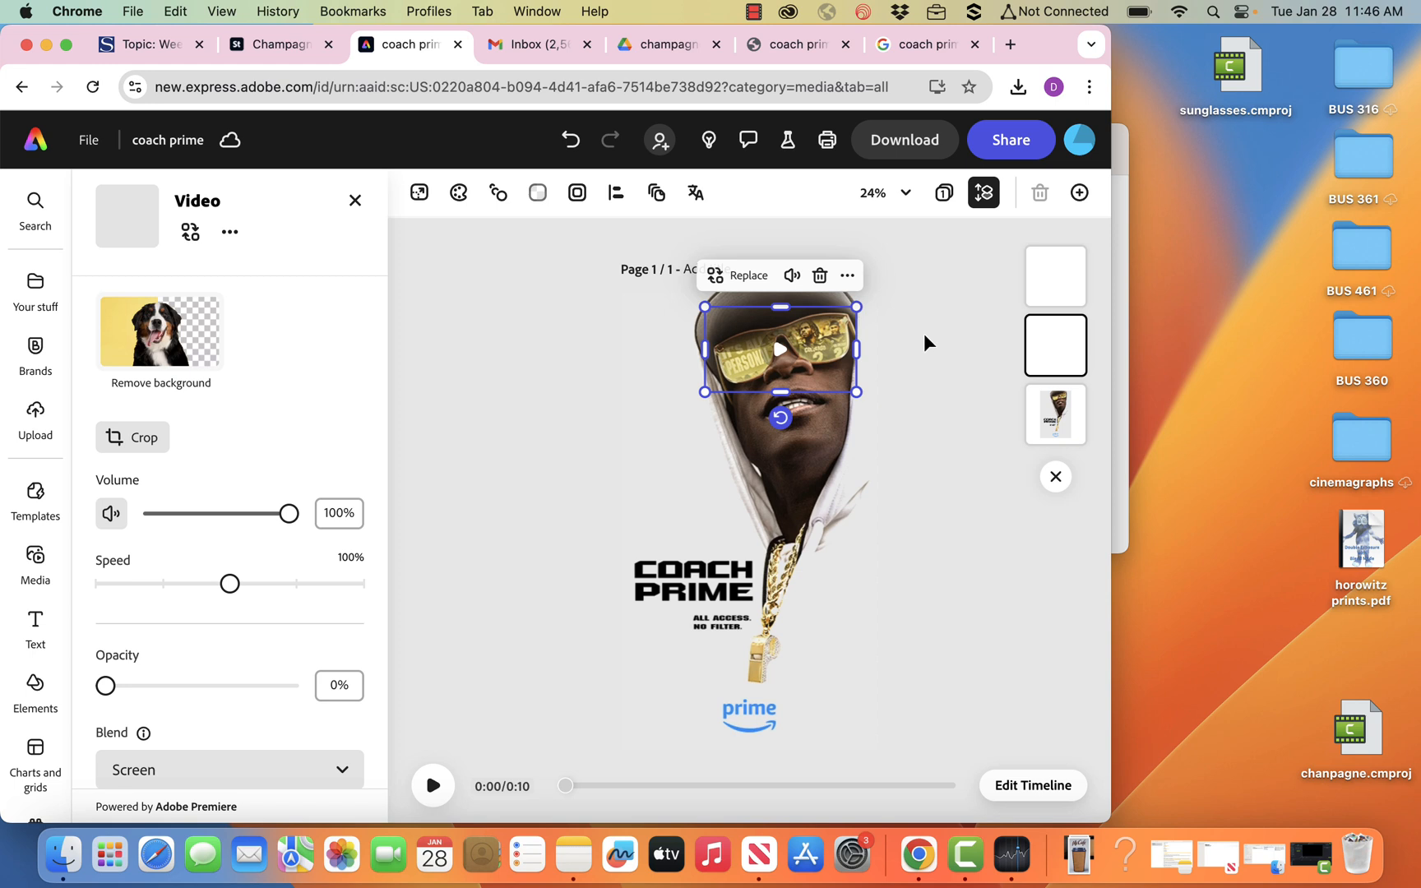
Open the IMDb Coach Prime poster in the Google search results and save a copy to the desktop.
left_click(944, 46)
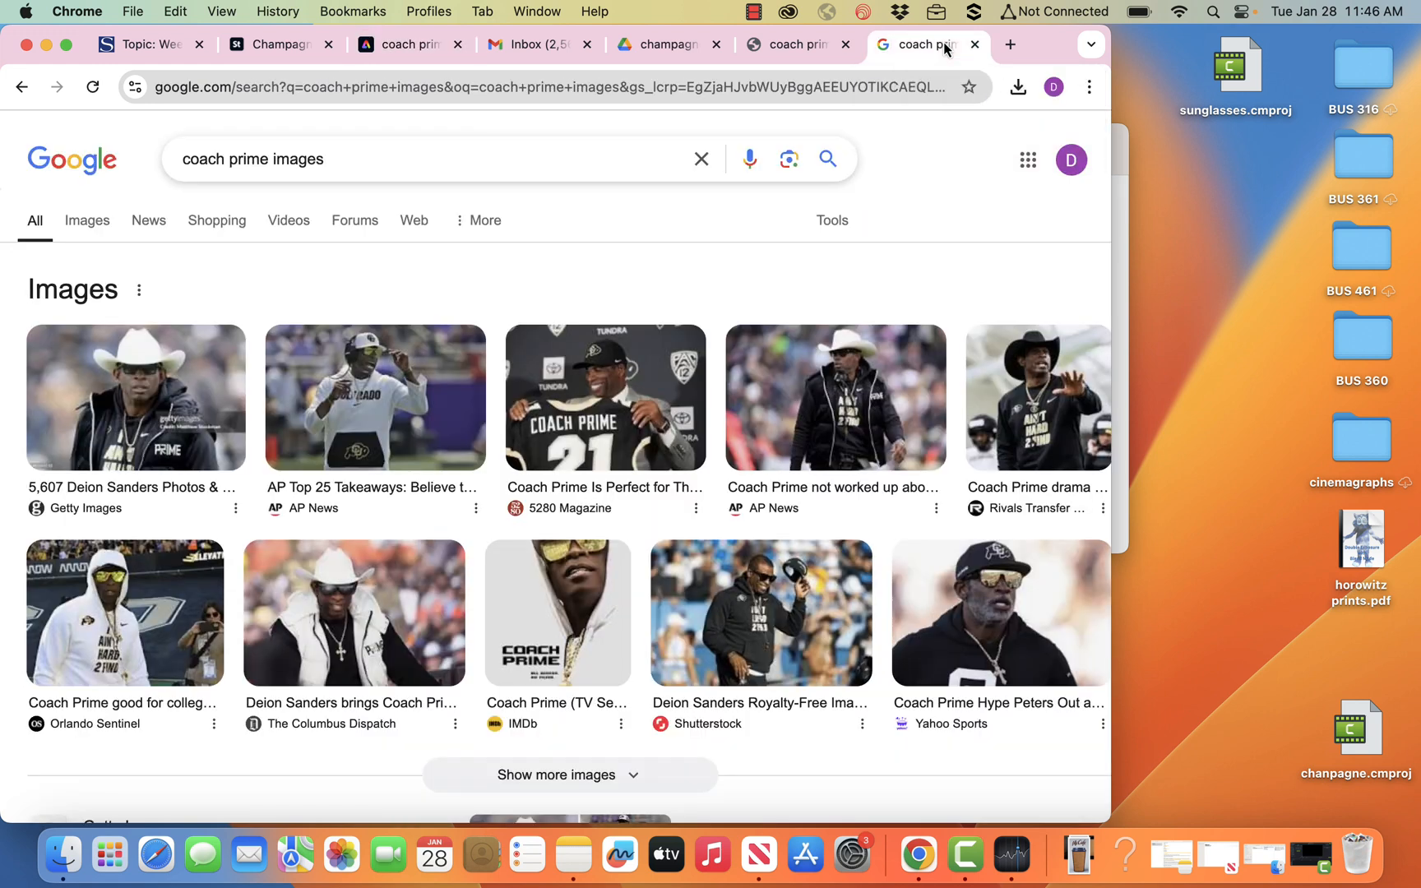
left_click(572, 609)
left_click_drag(896, 424, 1214, 383)
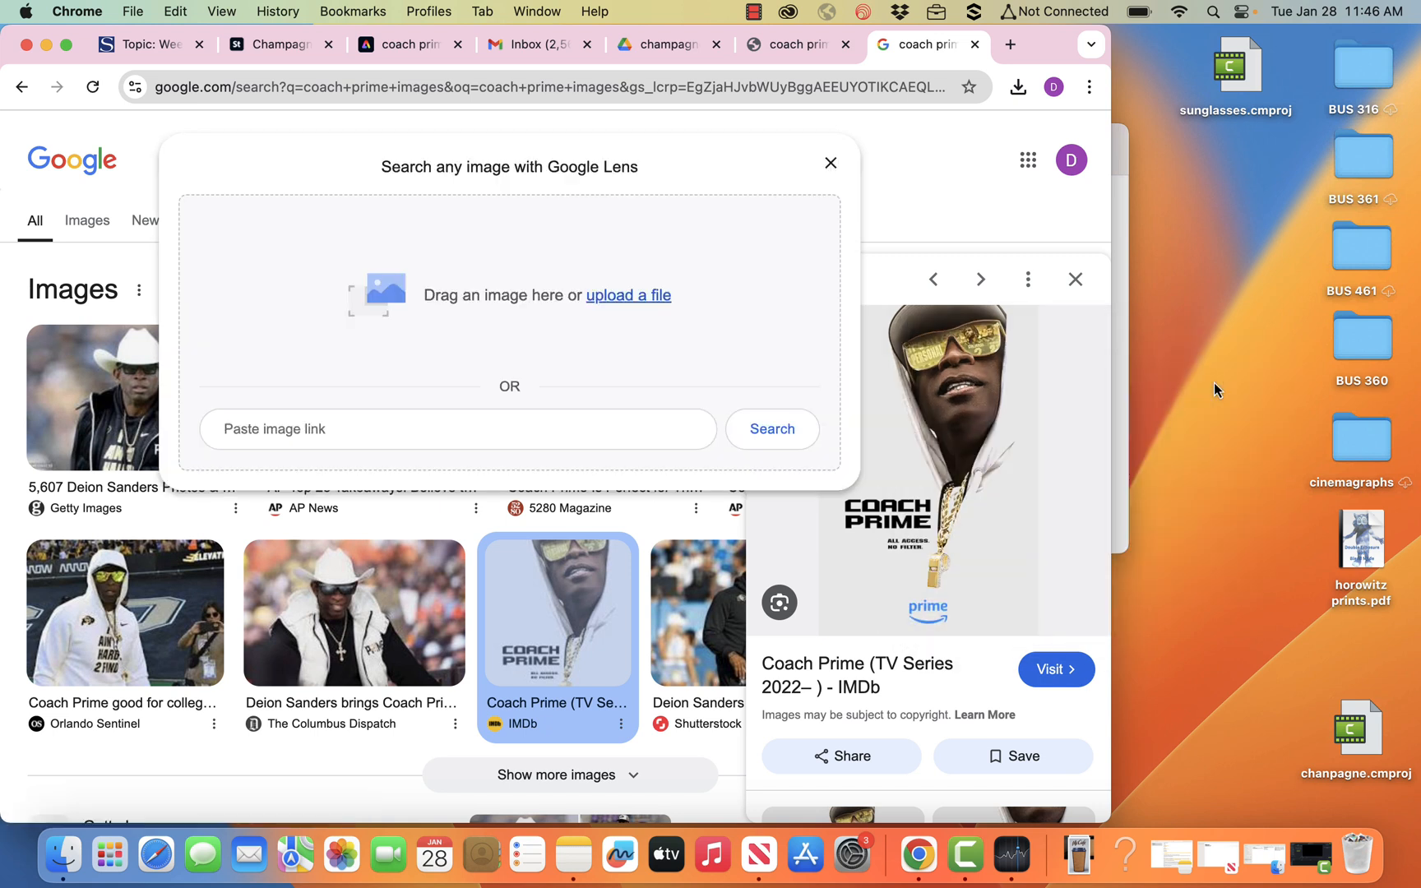
left_click(830, 163)
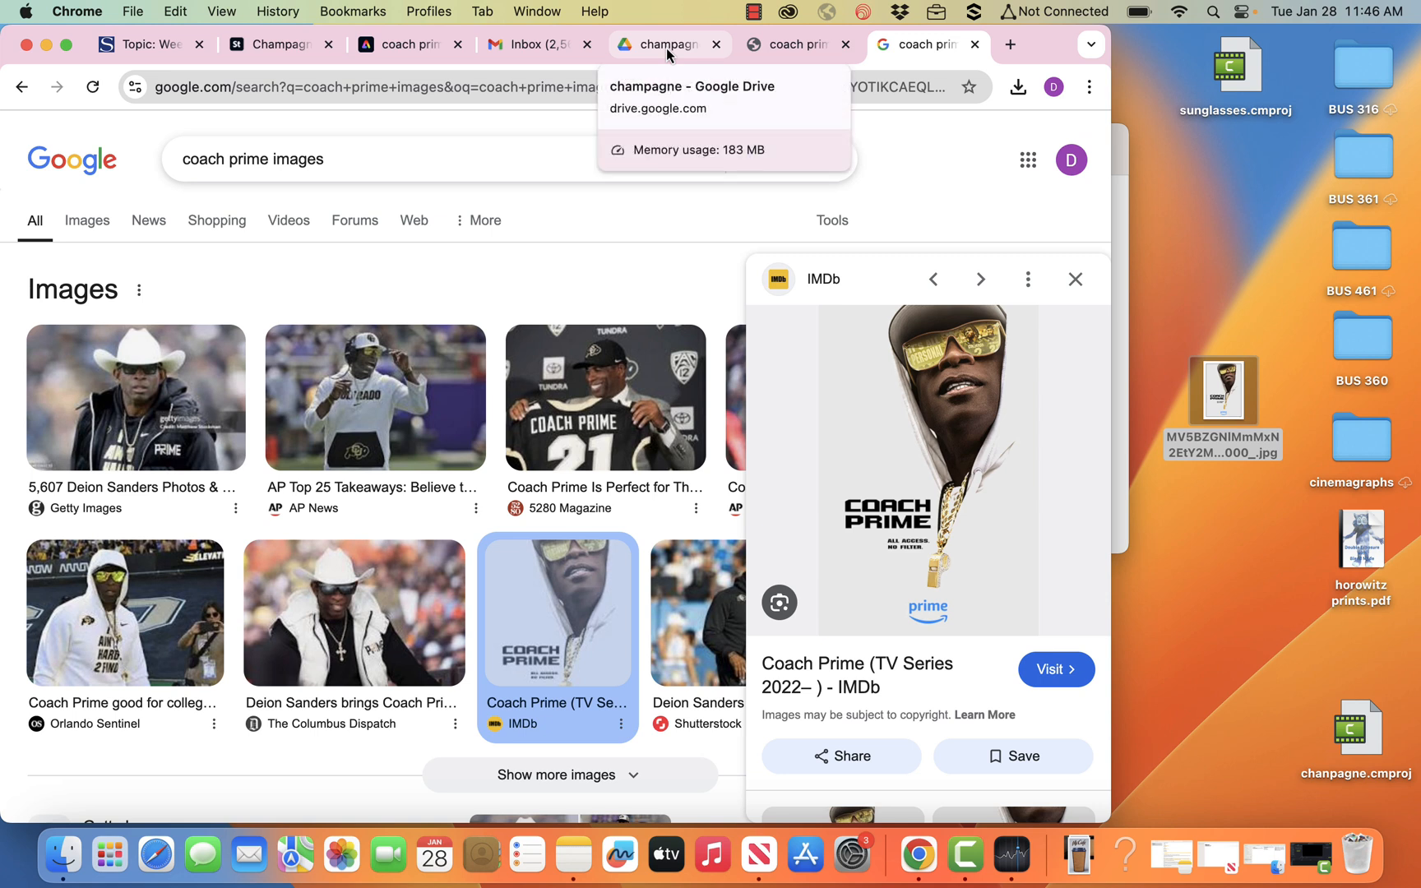
Create a new blank 9:16 portrait design in Adobe Express.
left_click(384, 56)
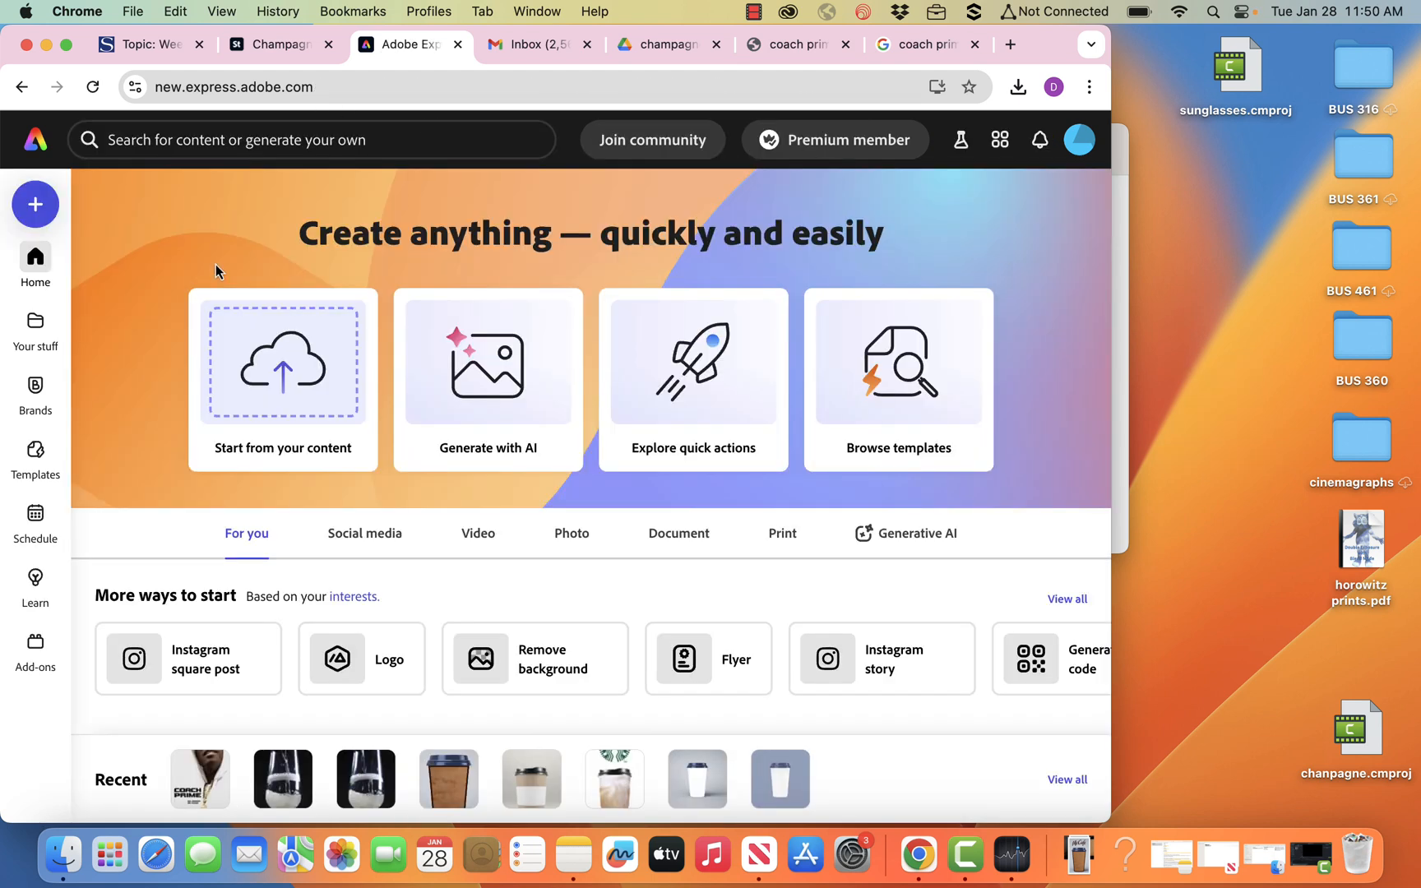
left_click(37, 207)
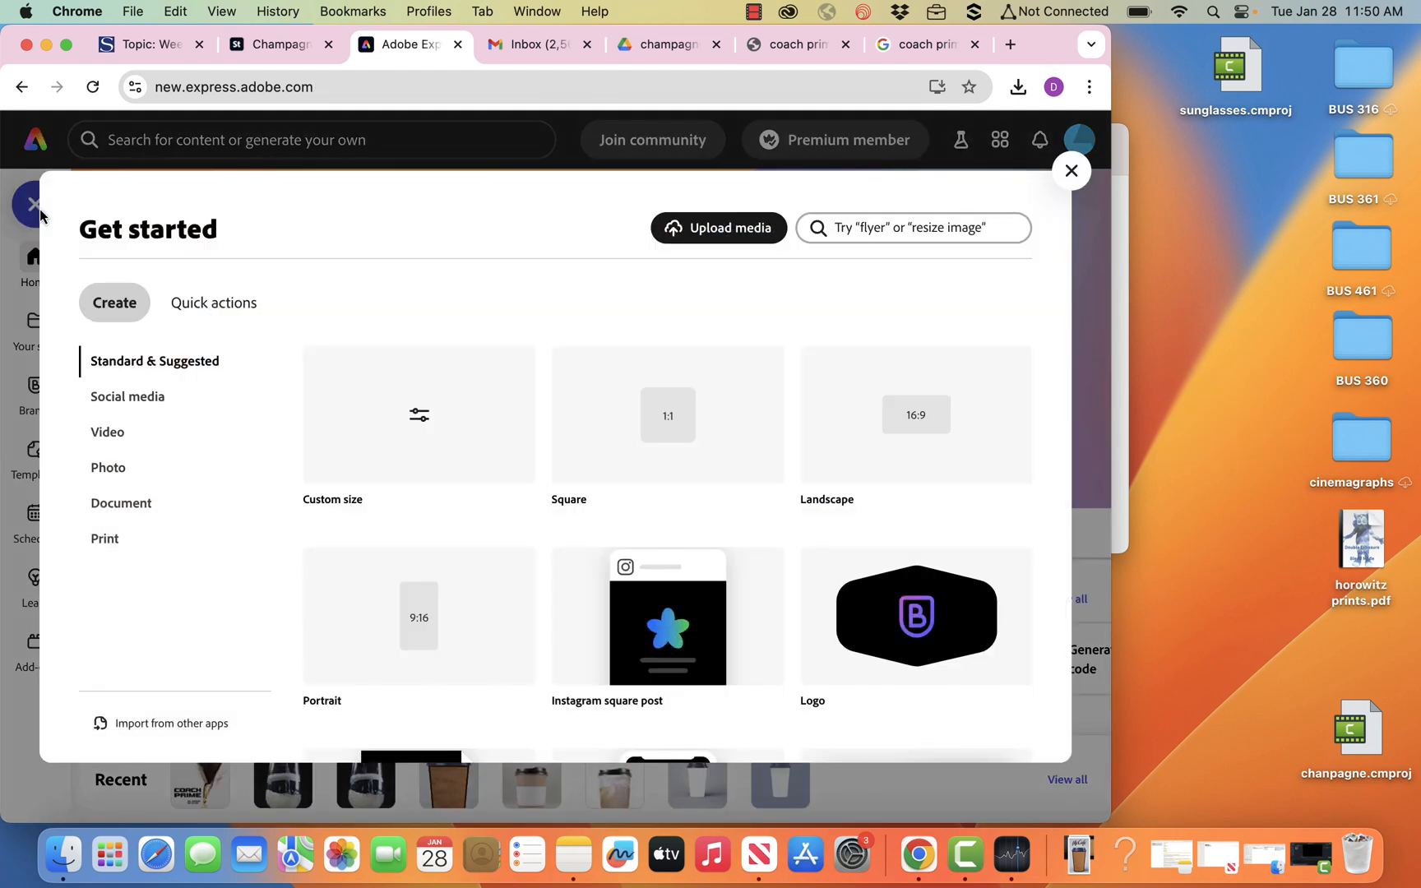
left_click(421, 641)
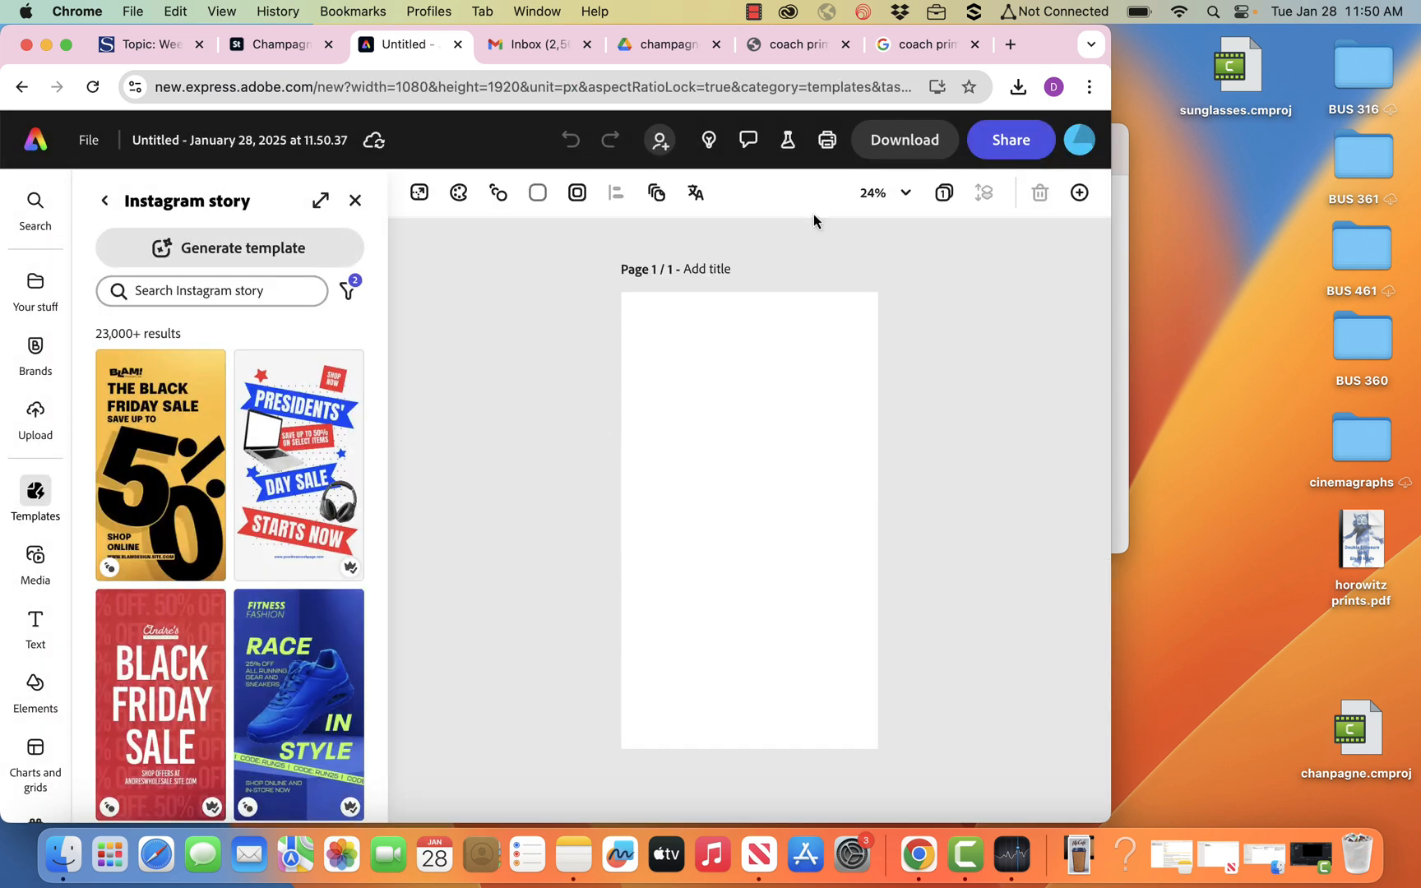
Save the IMDb Coach Prime poster from the Google results to the desktop, and return to the blank Adobe Express design.
left_click(921, 48)
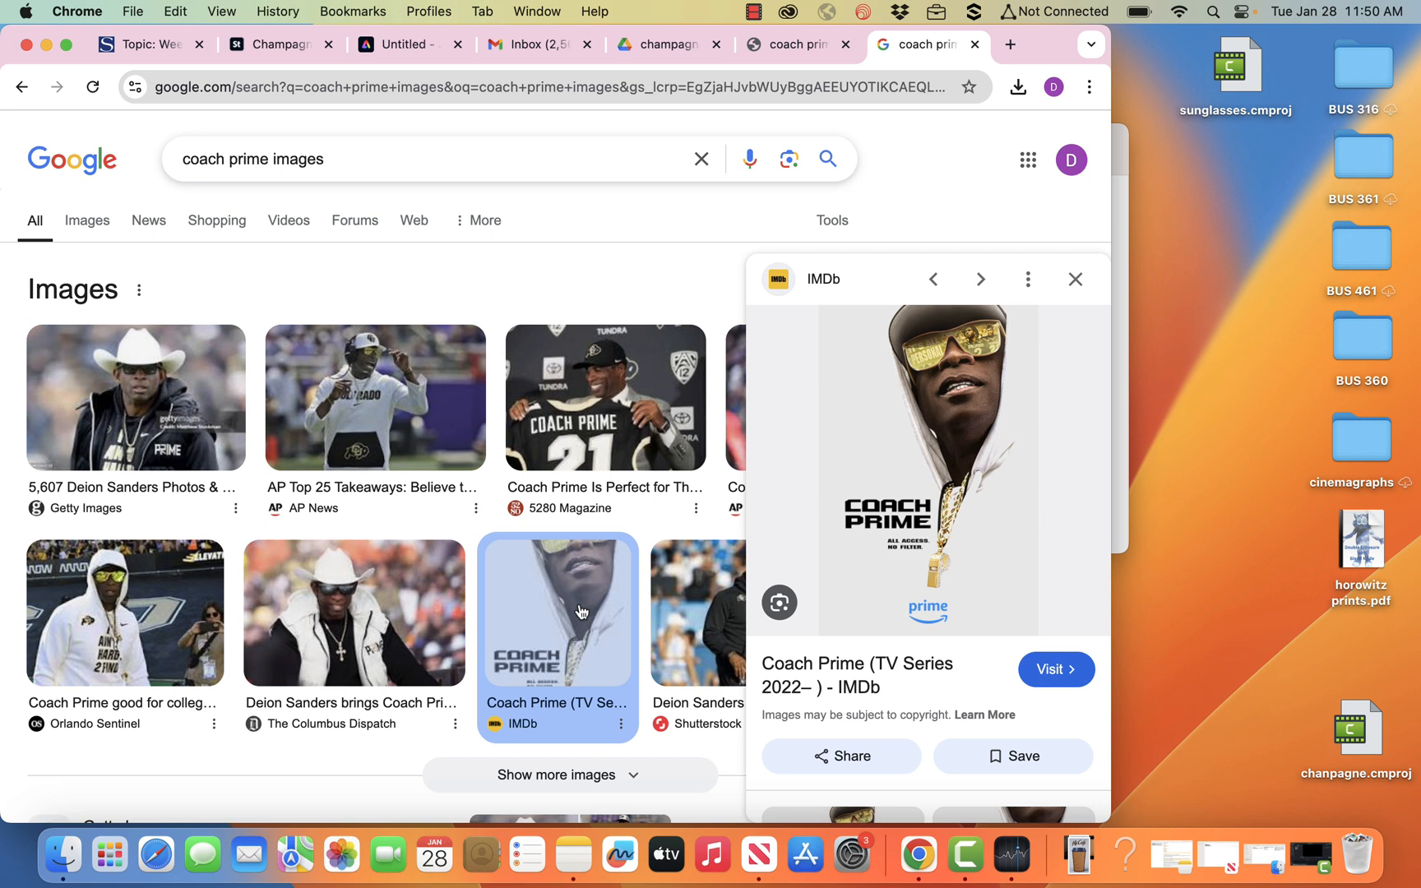
left_click_drag(878, 403, 1197, 409)
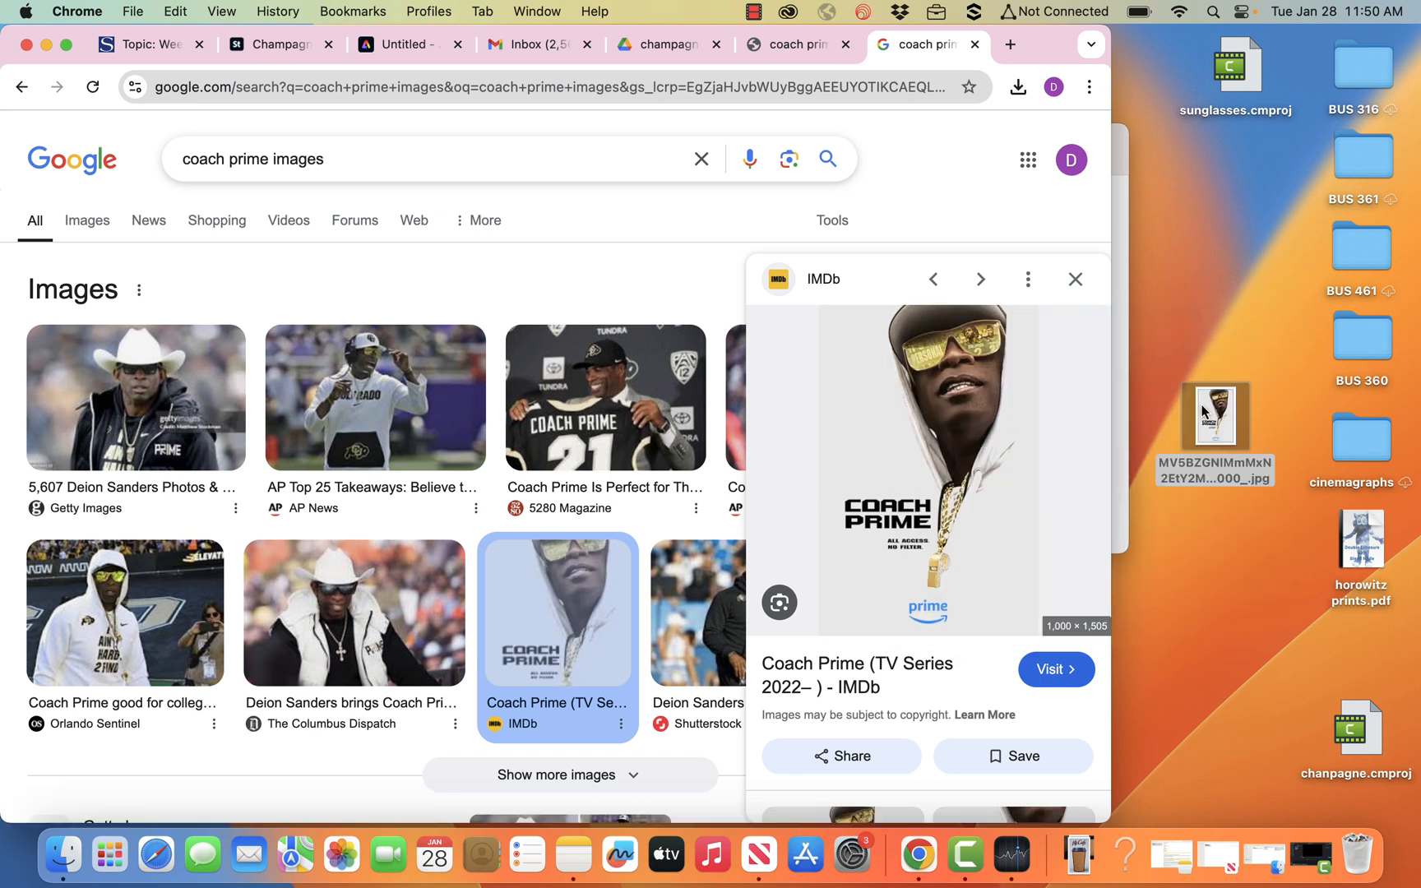
left_click(393, 49)
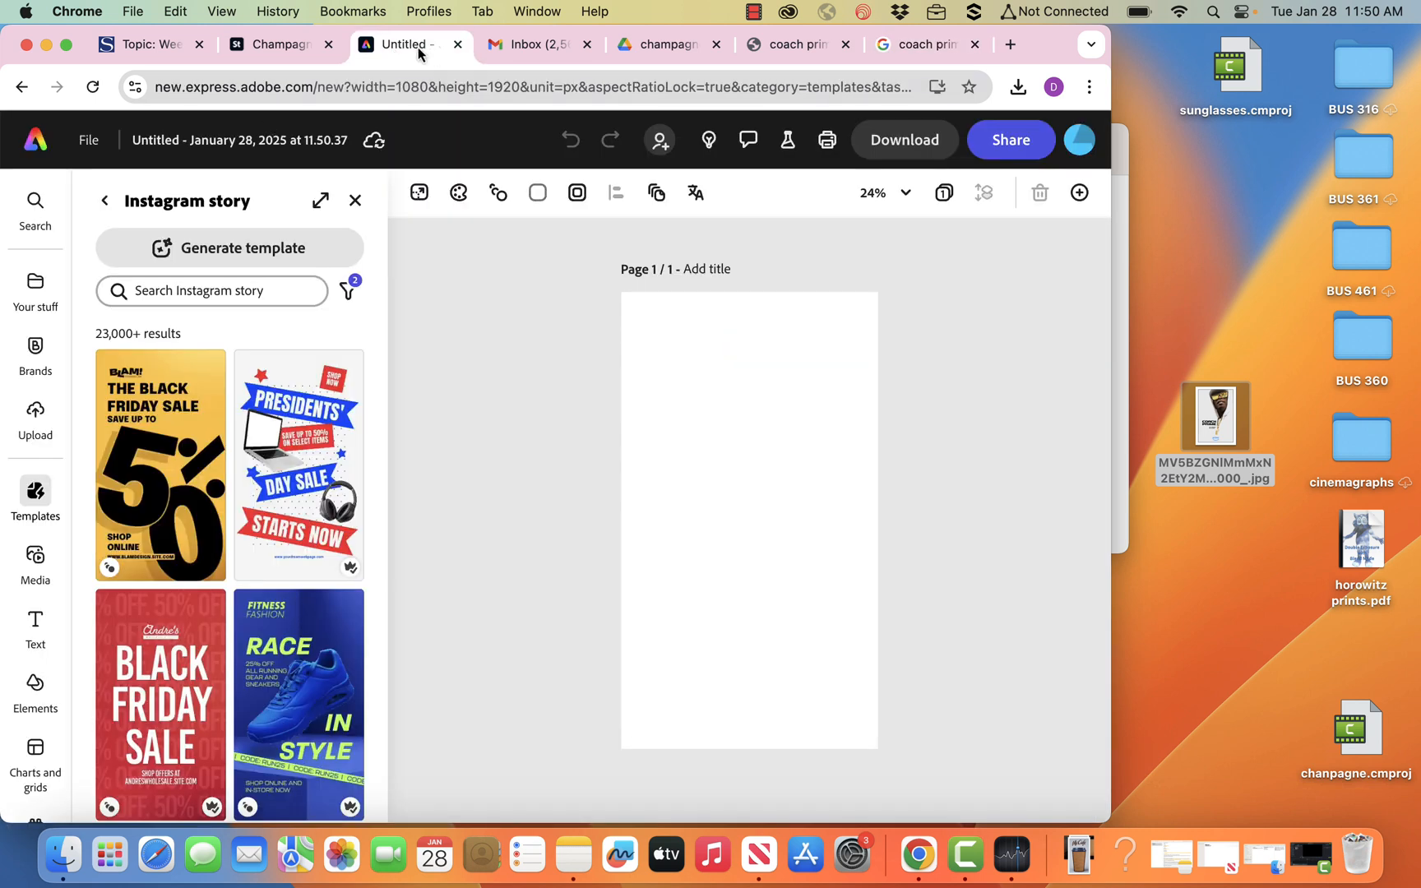
Rename the untitled design as "coach prime cinemagraph".
left_click(237, 143)
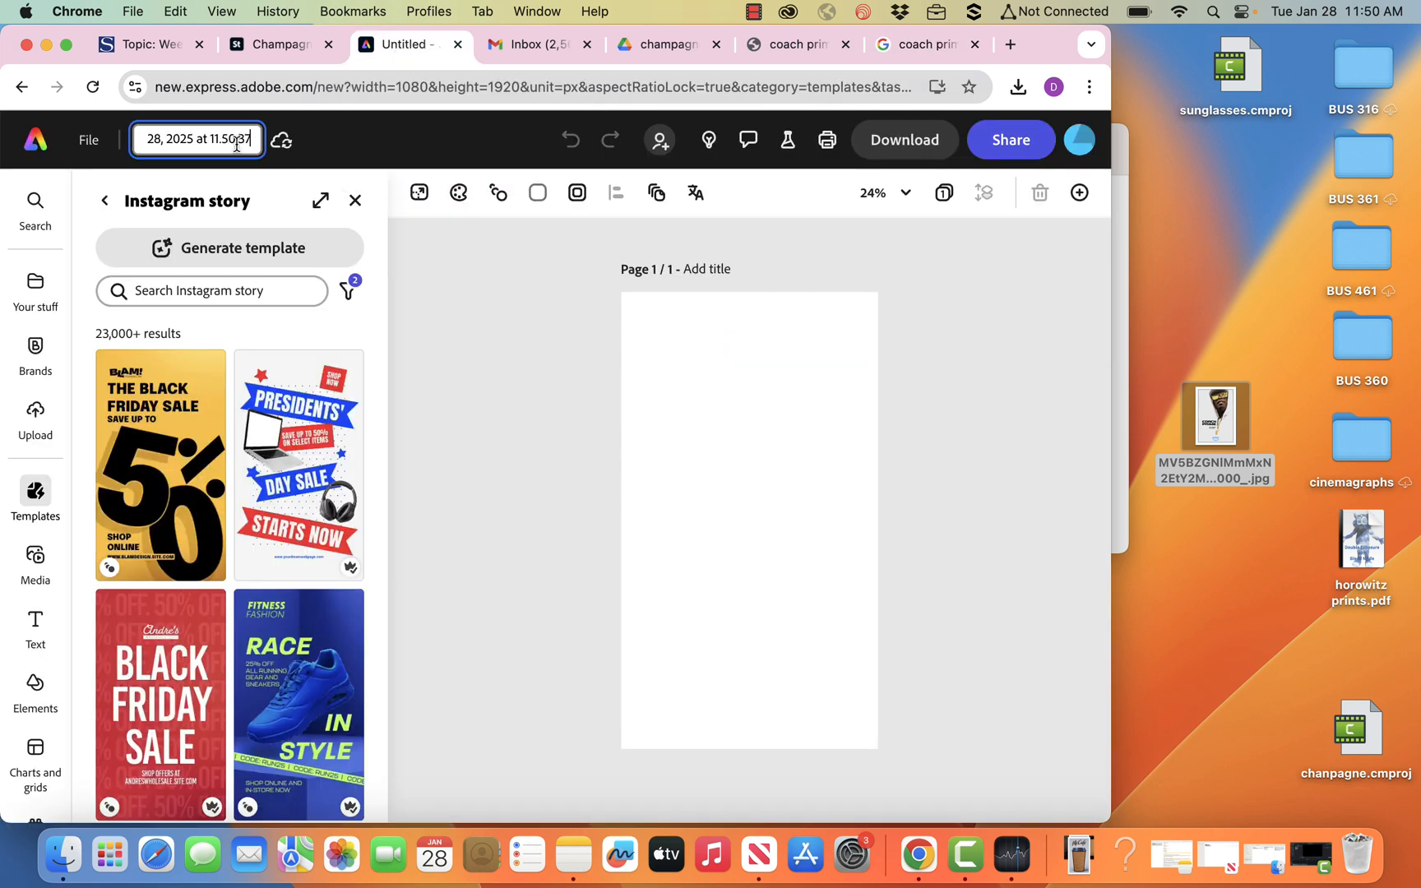
triple_click(192, 141)
type("coach prime cin")
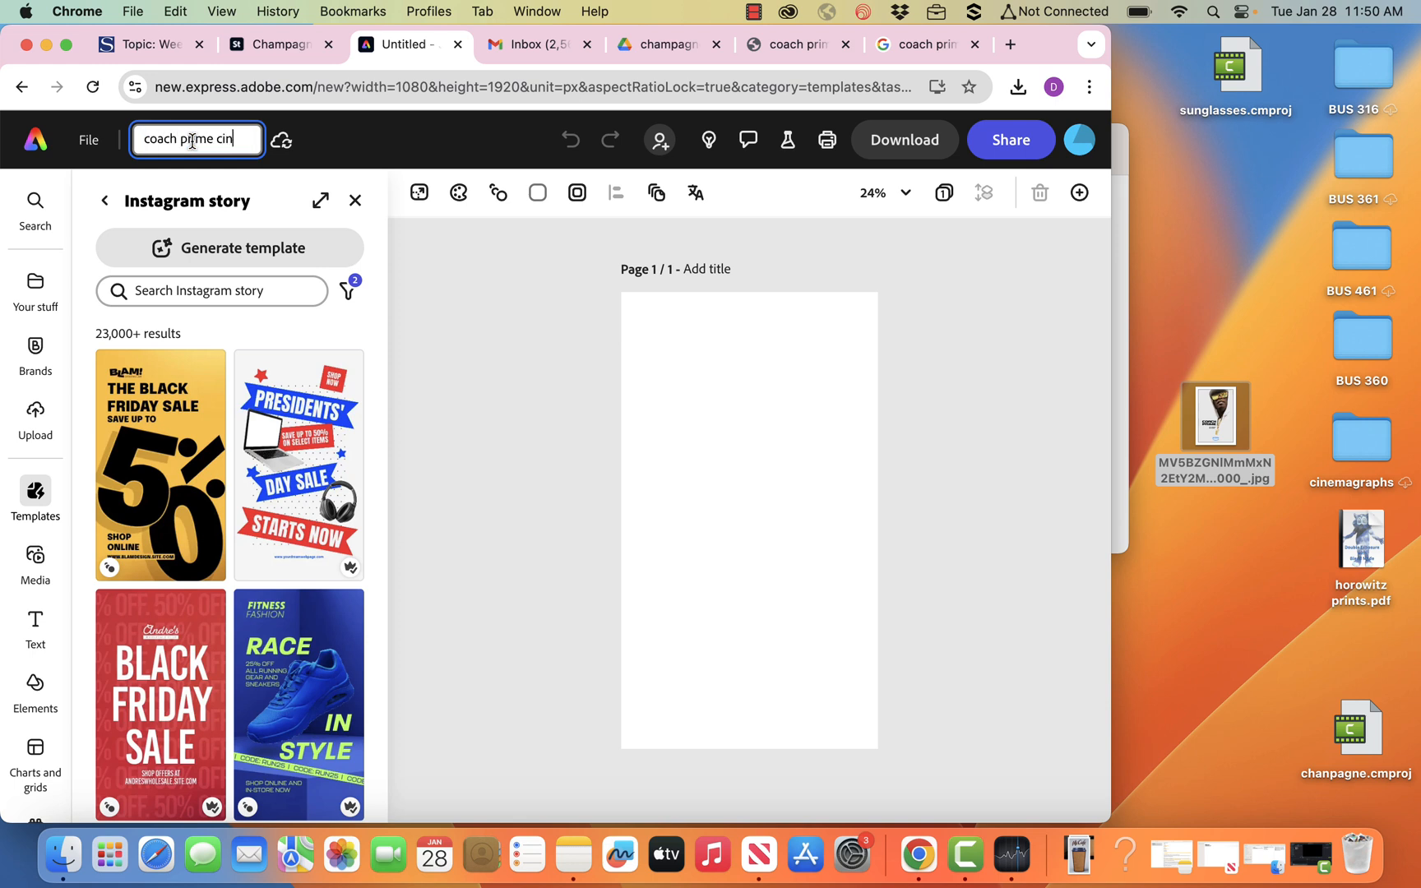
type("emagraph")
left_click(461, 416)
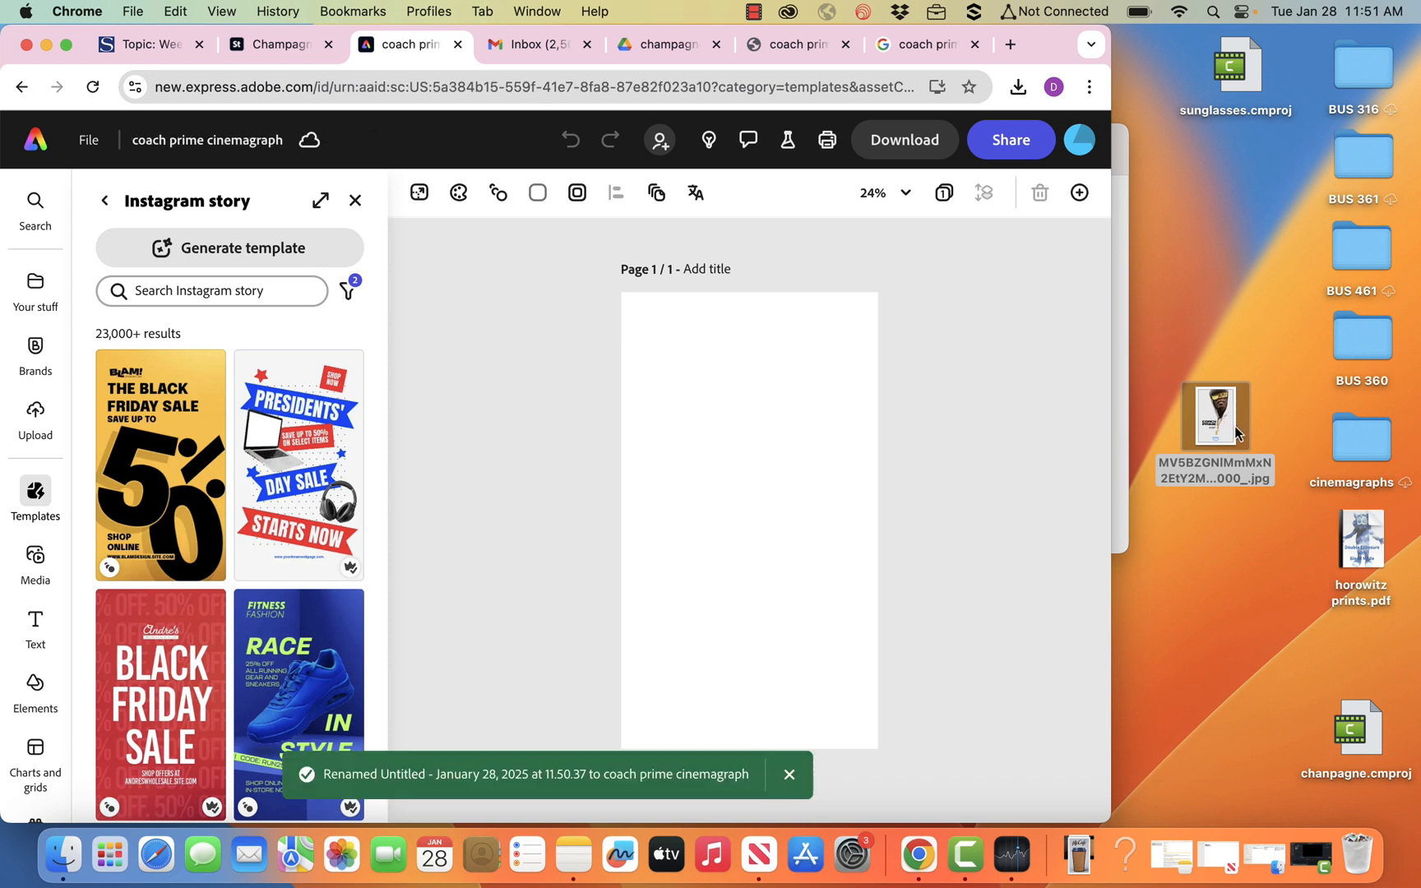
Place the Coach Prime poster from the desktop on the page, enlarge it to fill the page and center it.
left_click_drag(1235, 428, 729, 393)
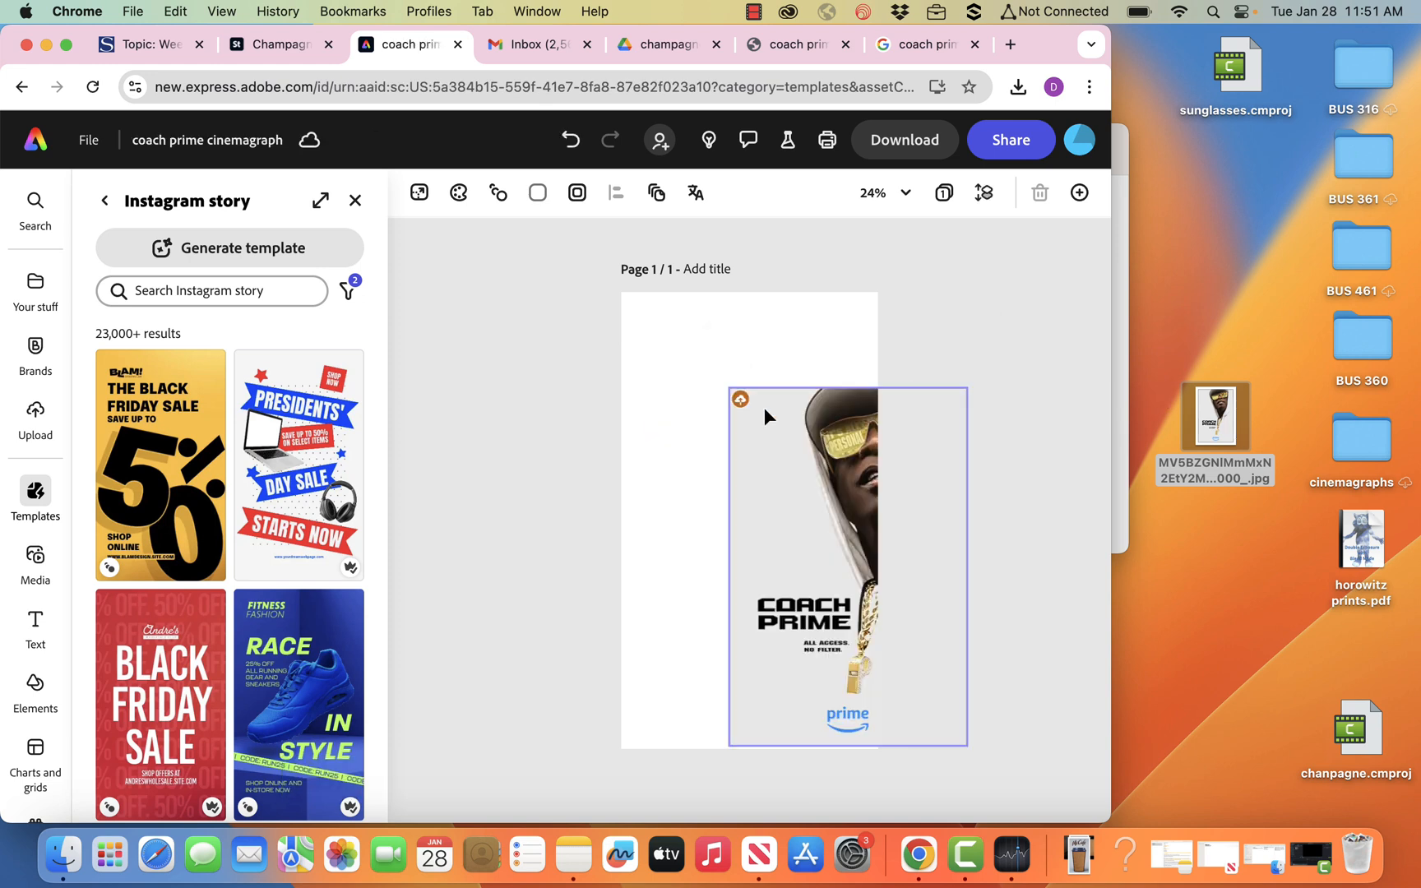
left_click_drag(796, 444, 704, 357)
left_click_drag(858, 650, 924, 746)
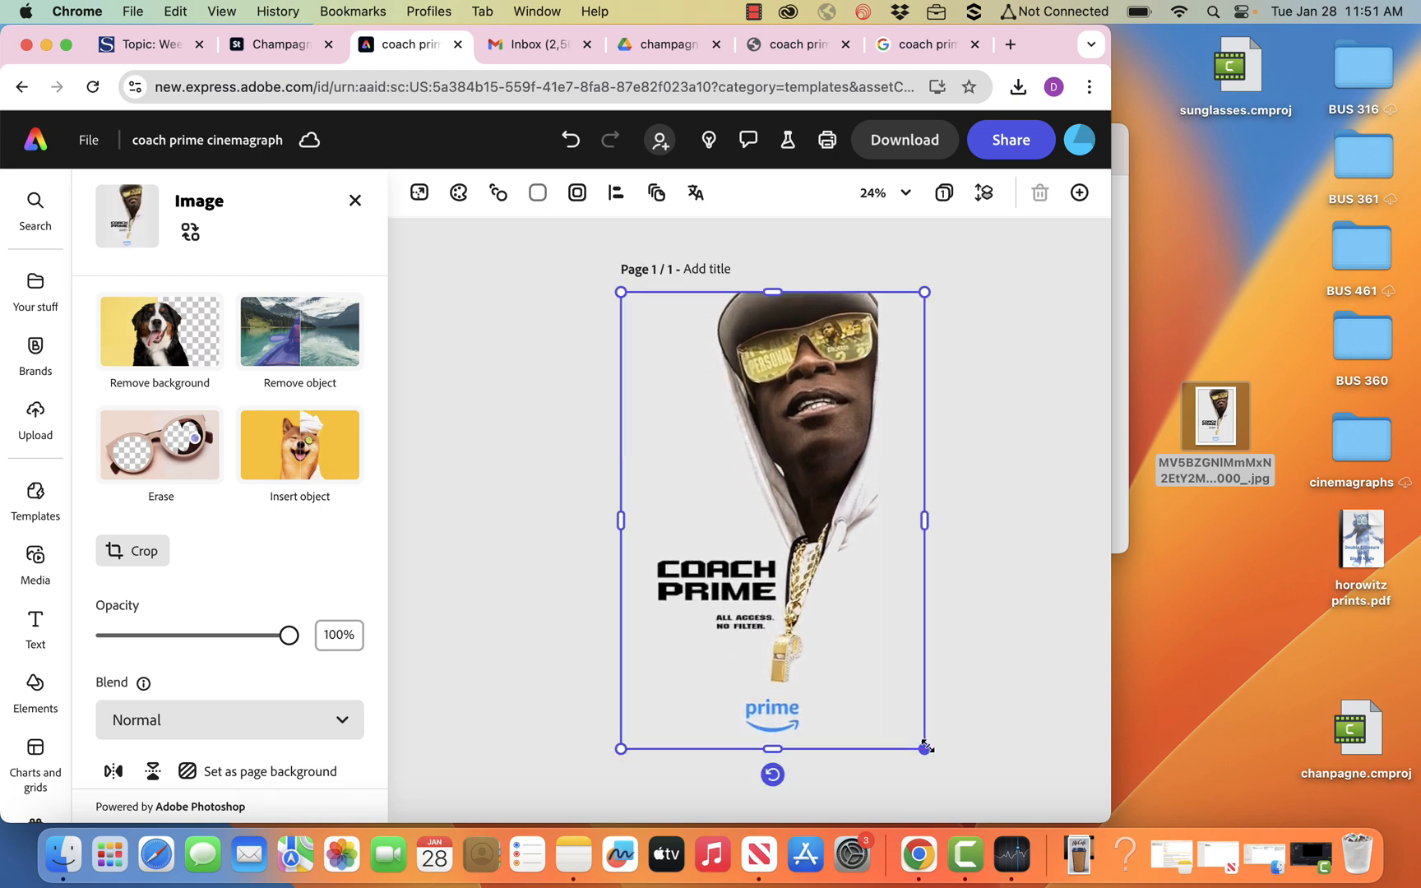
mouse_move(866, 650)
left_mouse_down()
mouse_move(811, 647)
mouse_move(841, 643)
left_mouse_up()
left_click(968, 401)
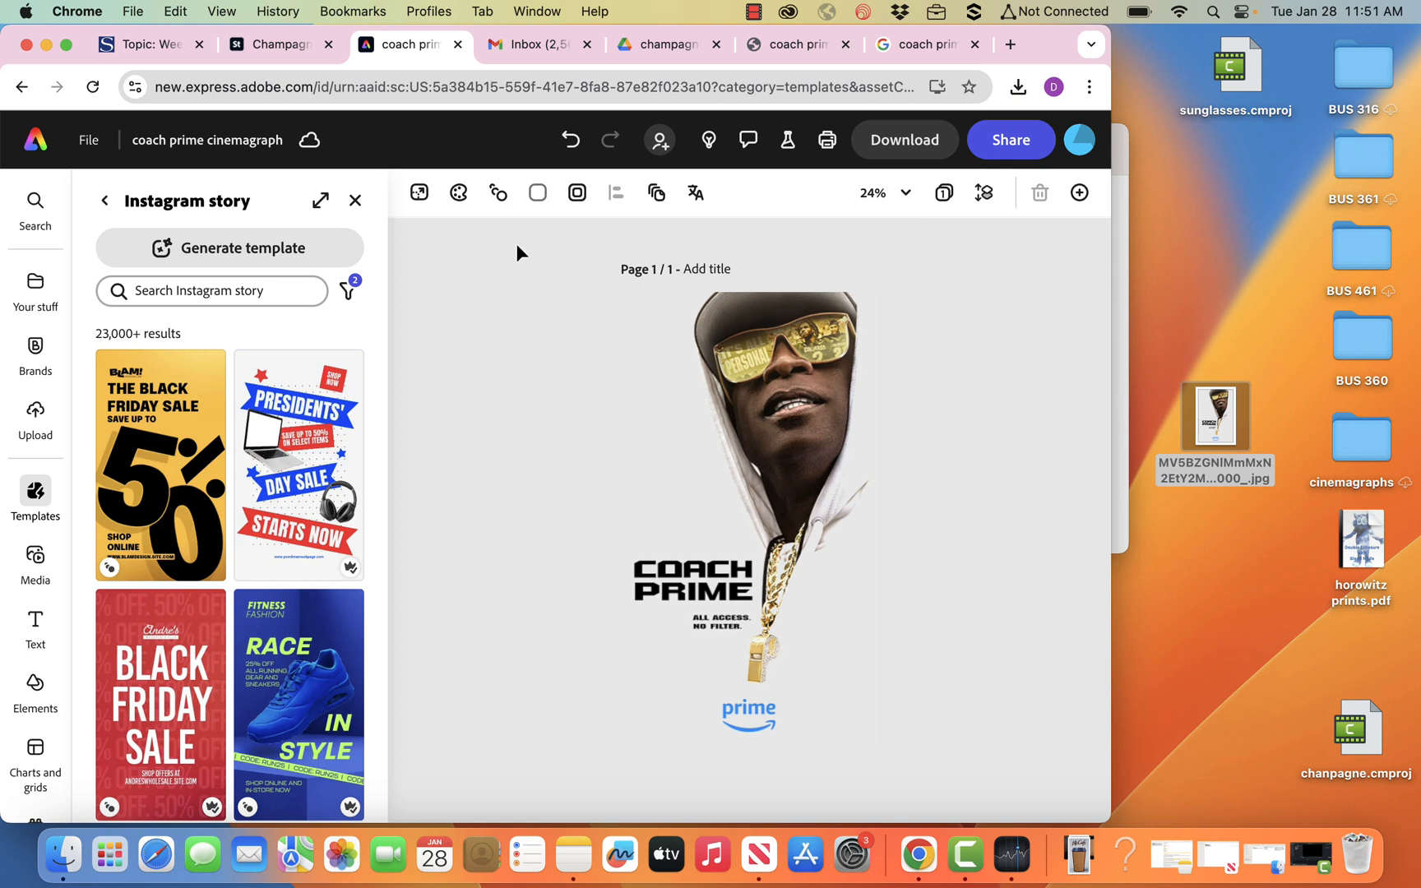
Duplicate the poster image on the page.
left_click(355, 200)
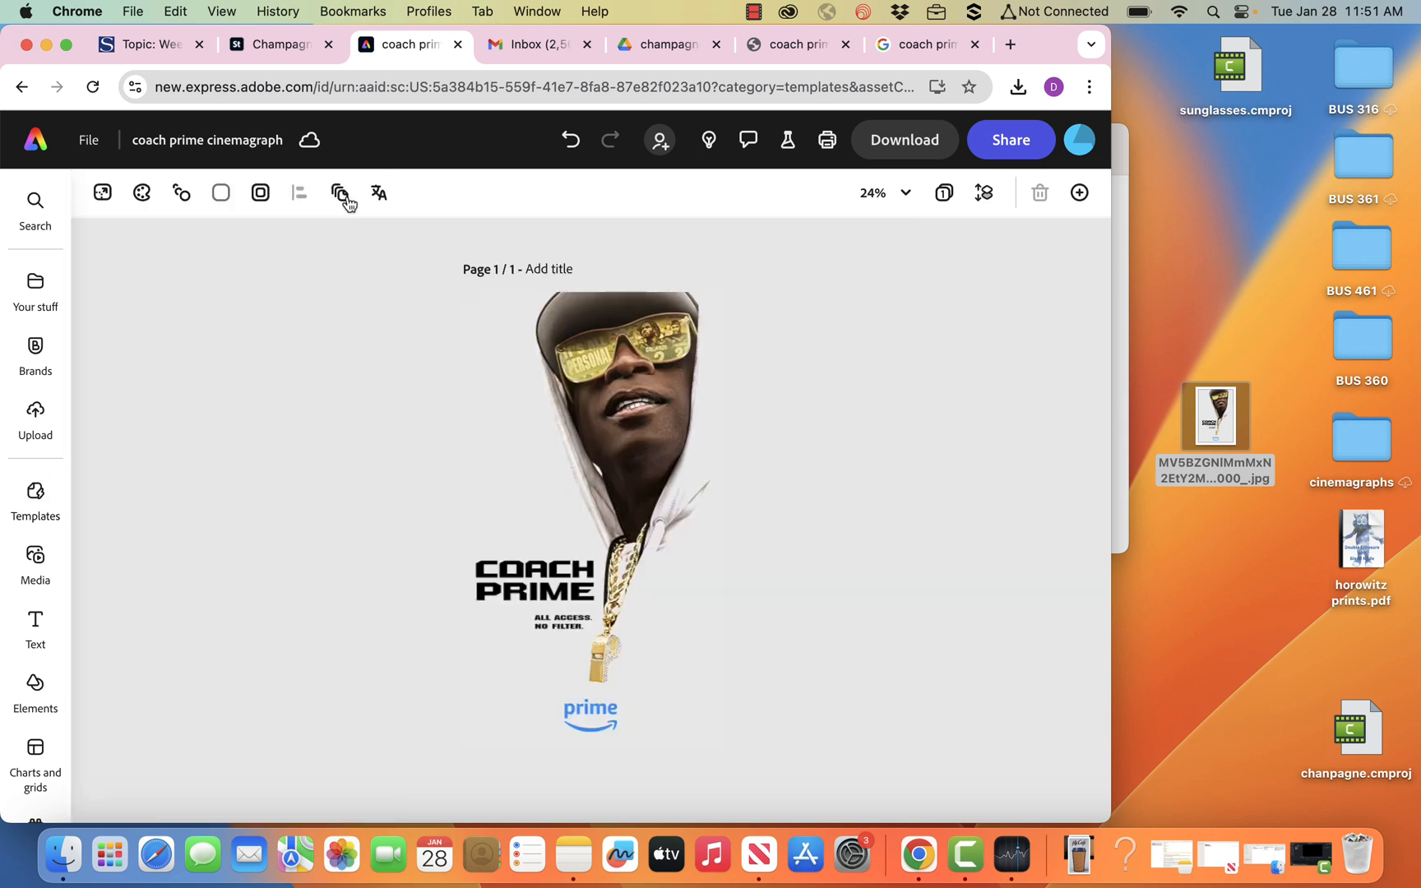
left_click(571, 359)
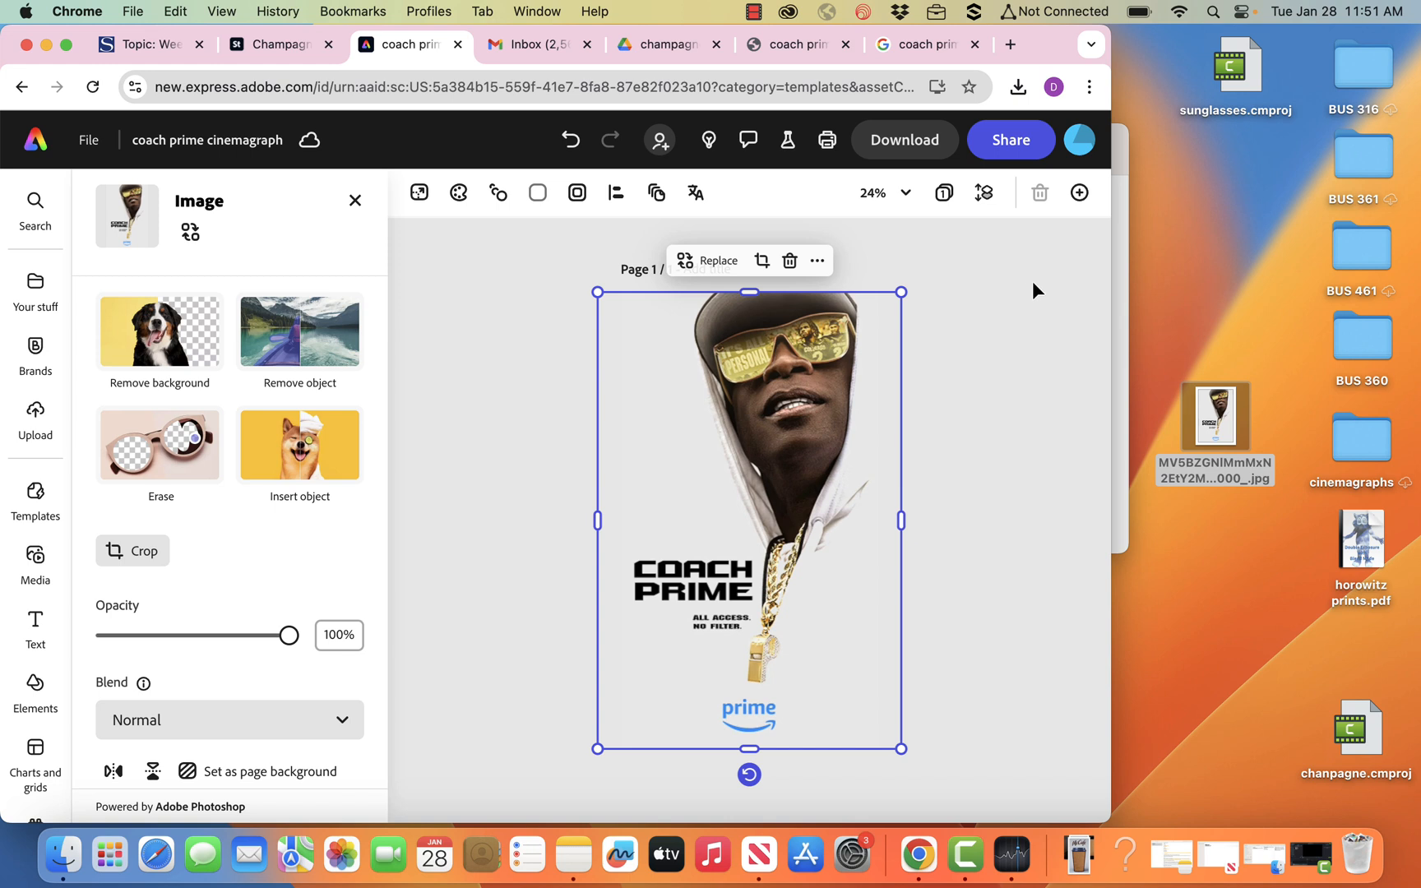
left_click(819, 262)
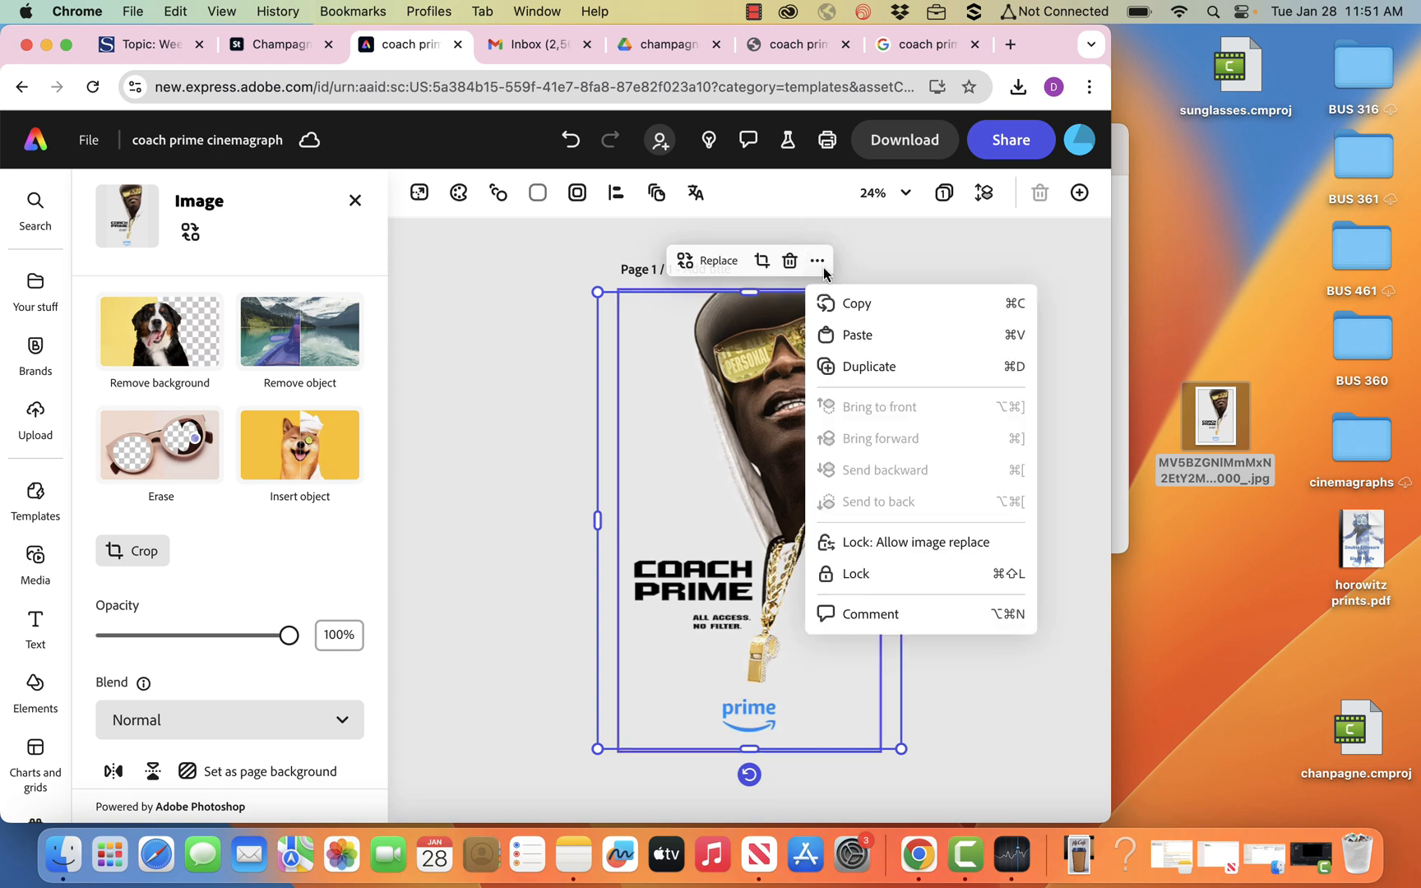
left_click(856, 371)
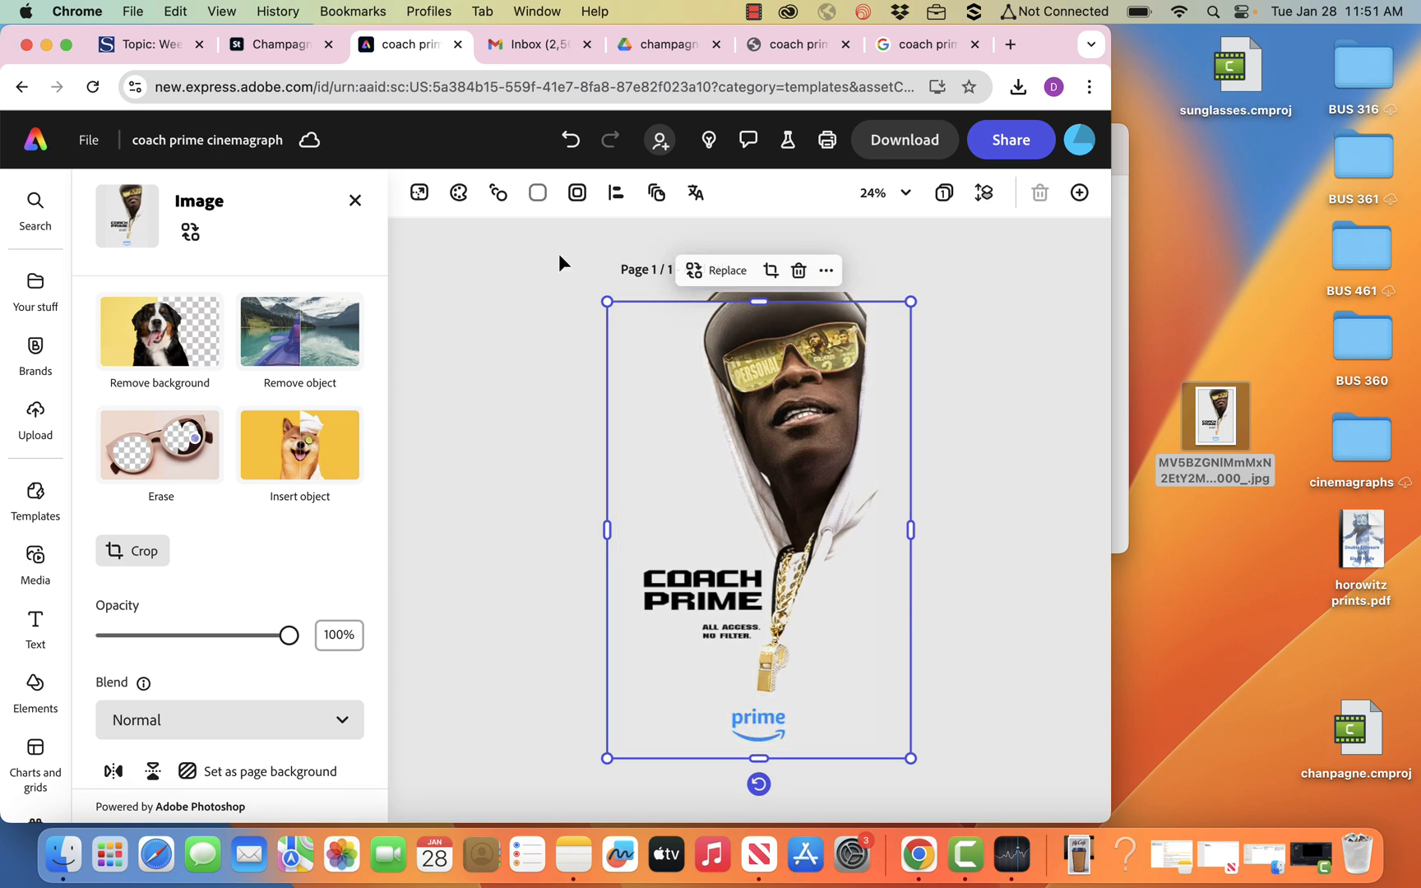
Align the two poster images with each other using Top and Center alignment.
left_click_drag(539, 245, 917, 764)
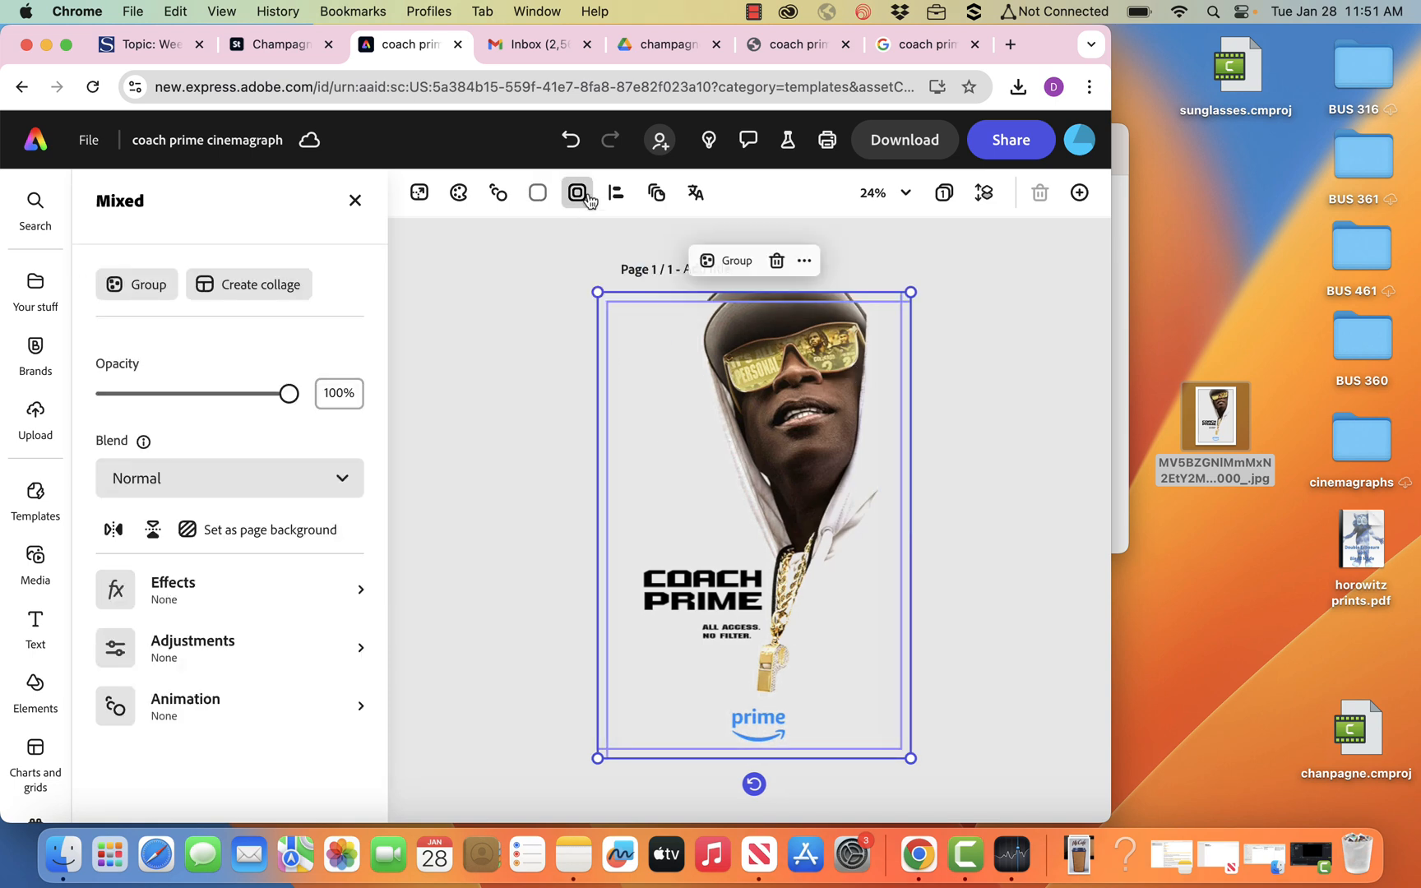
left_click(616, 194)
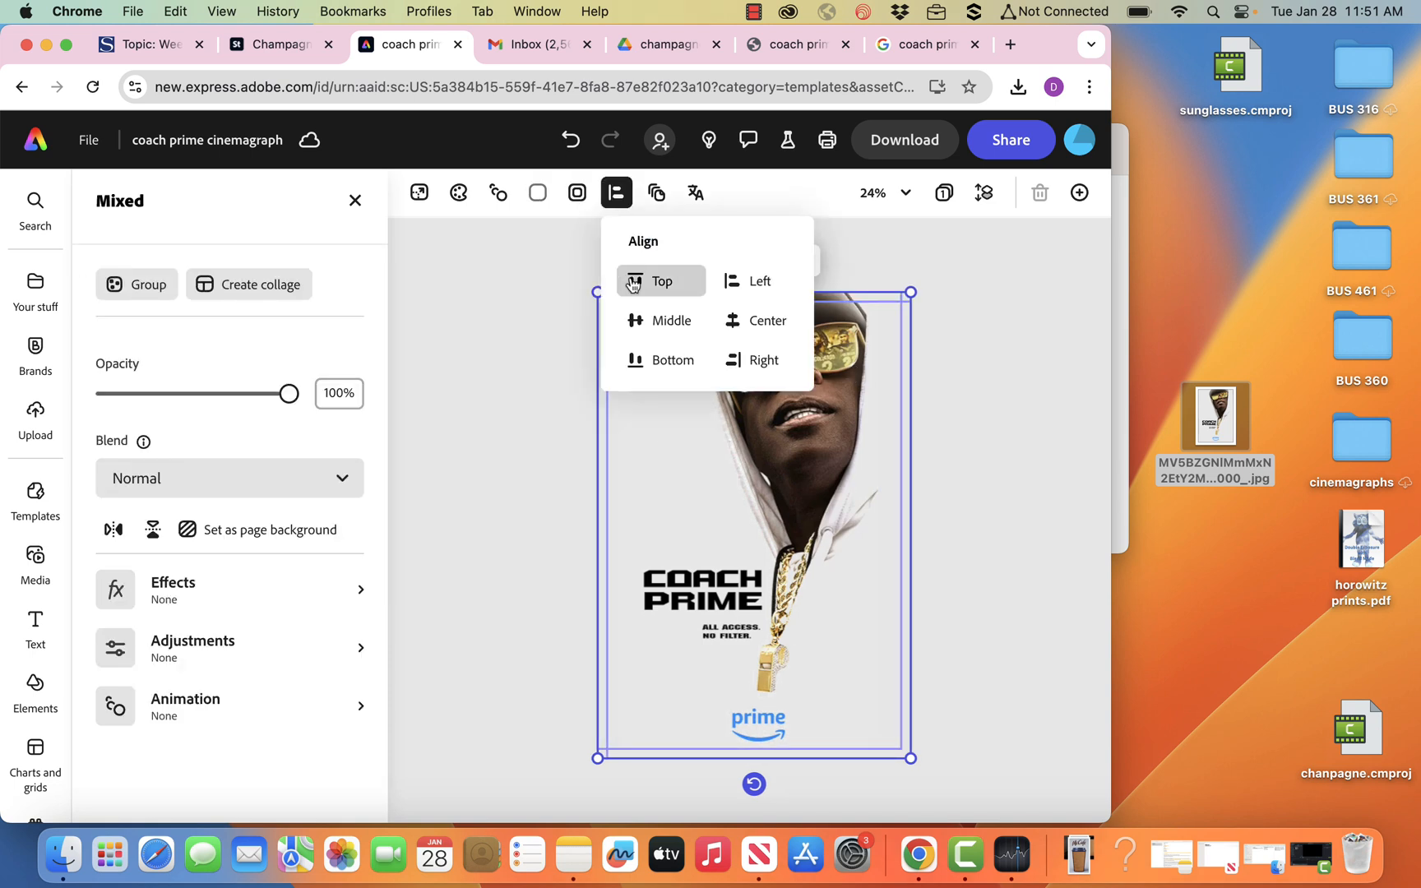
left_click(659, 280)
left_click(760, 320)
left_click(513, 327)
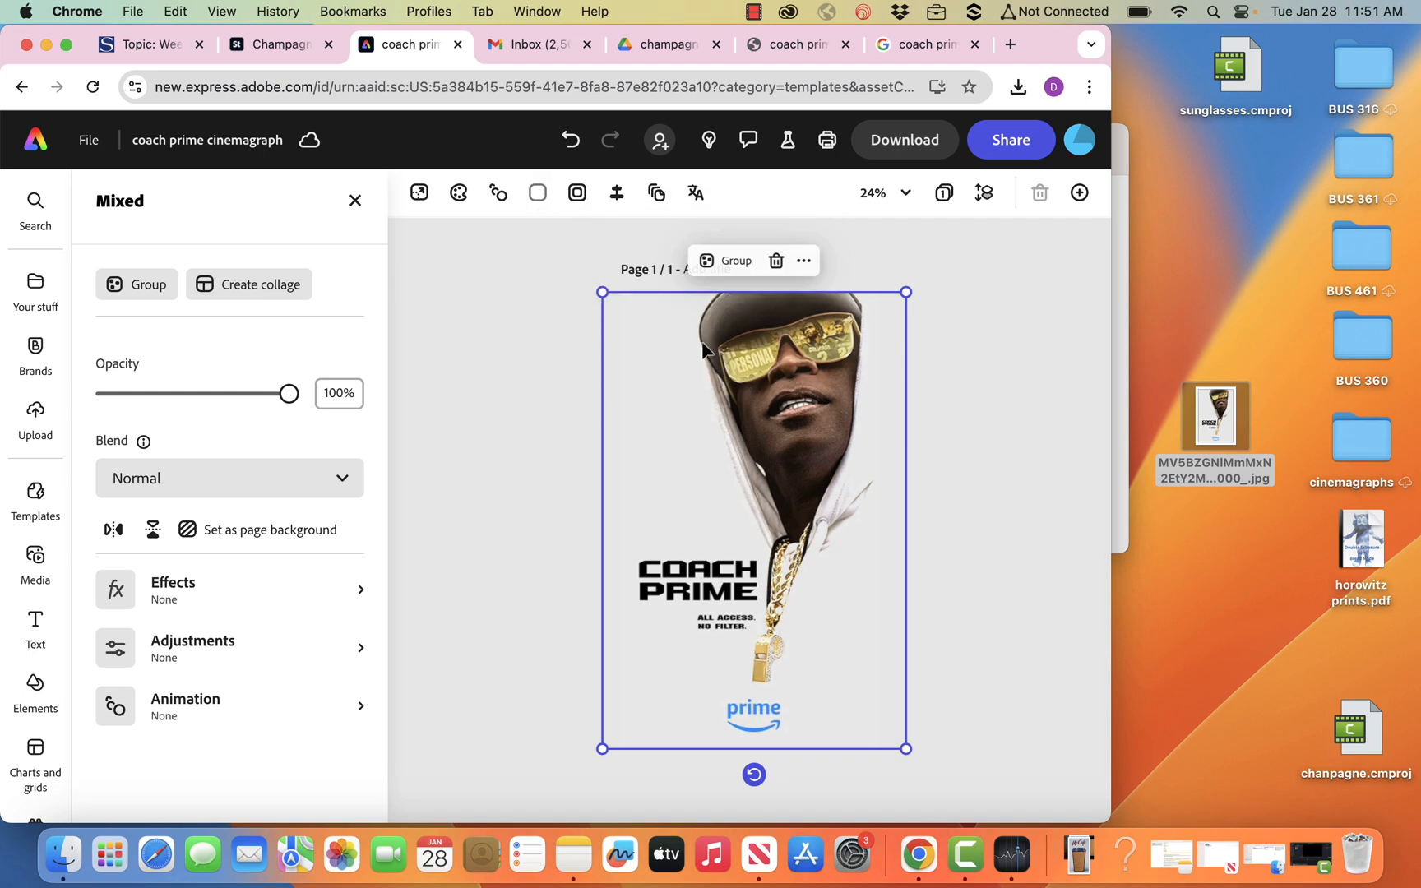
left_click(985, 352)
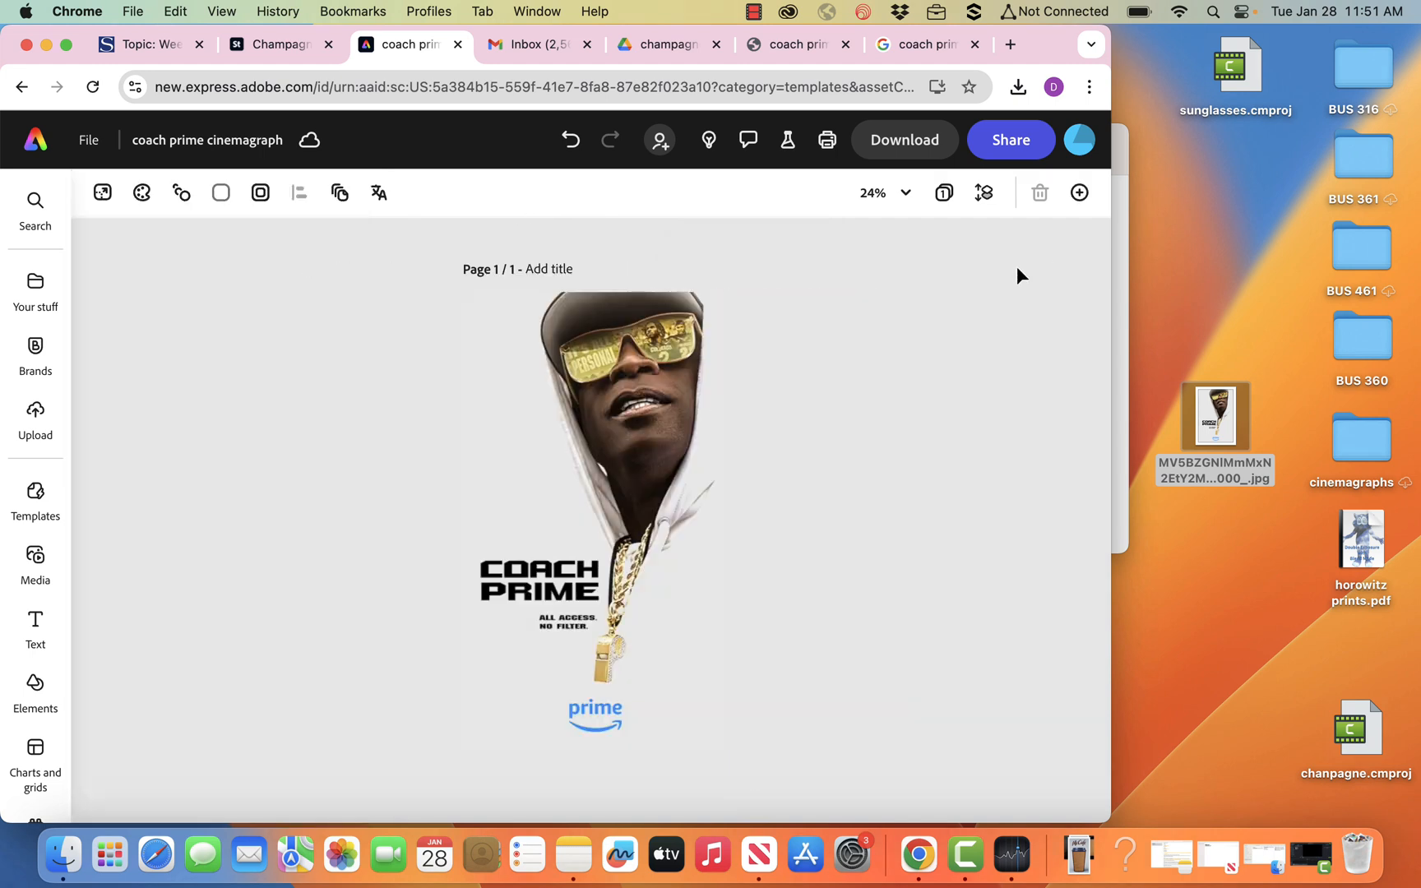
Set the page's background color to none and display the layer stack.
left_click(660, 360)
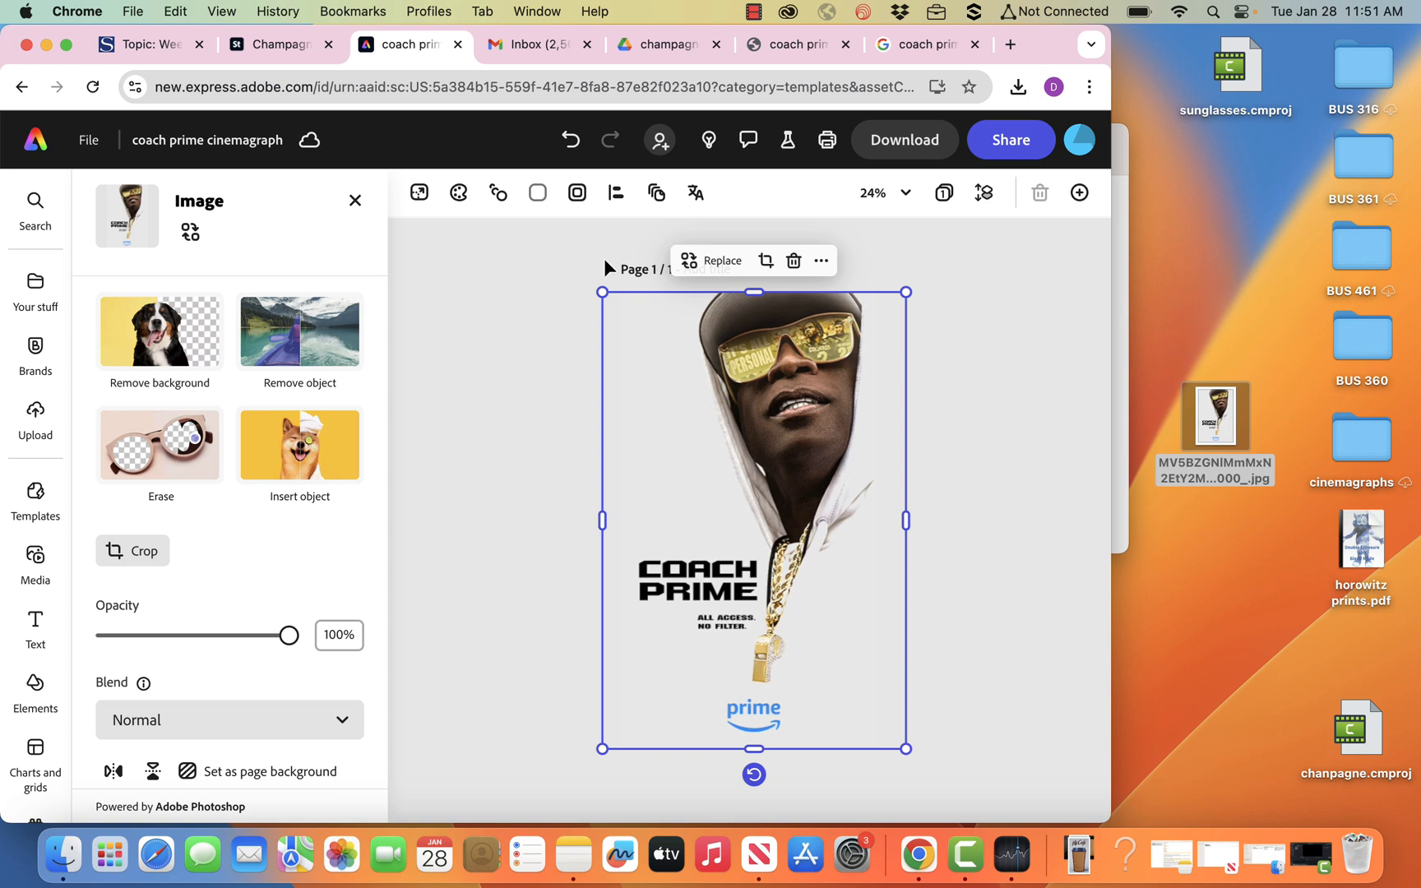
left_click(539, 196)
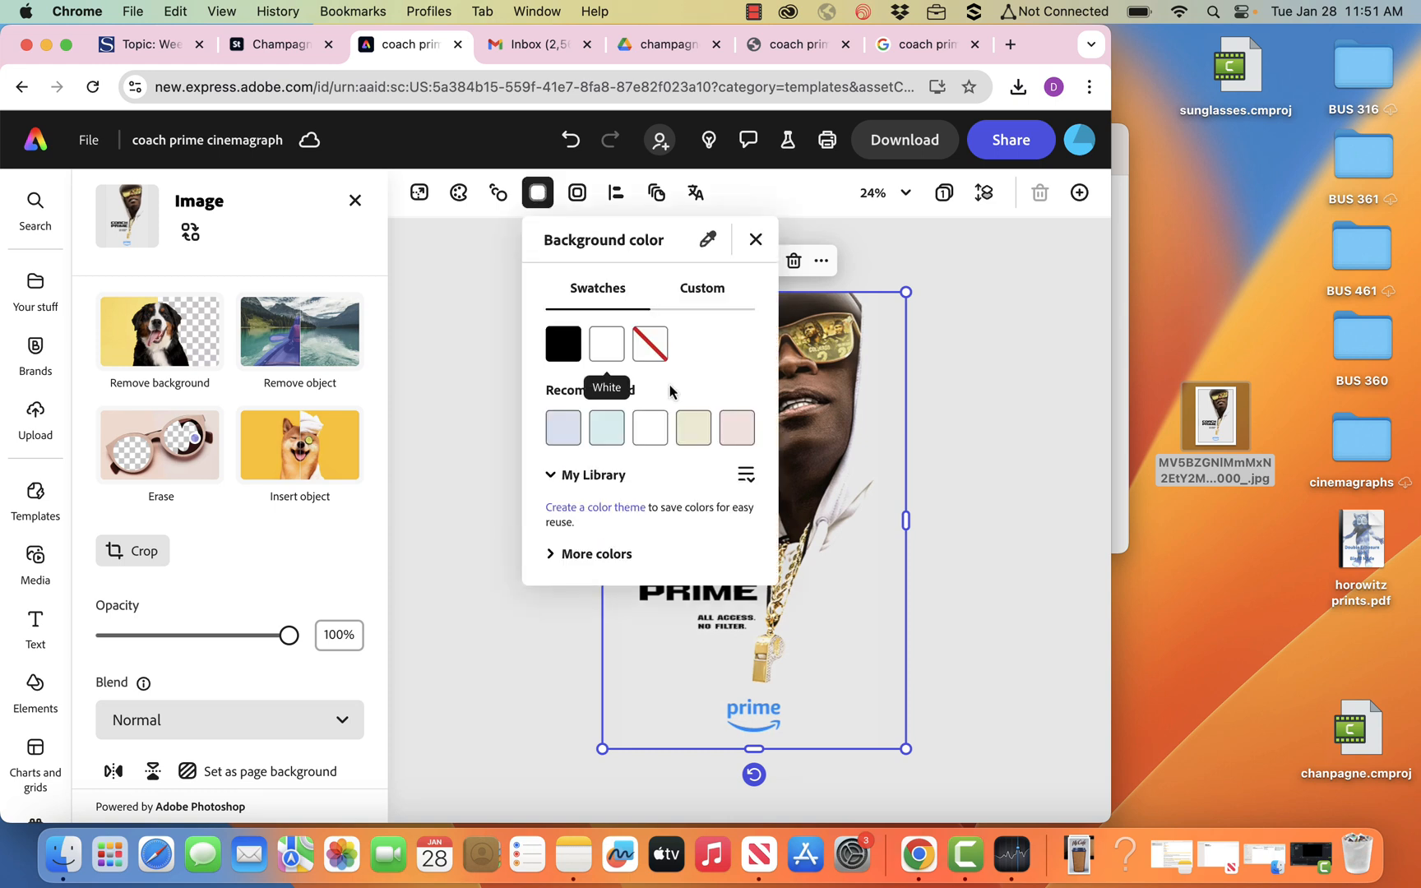
left_click(658, 352)
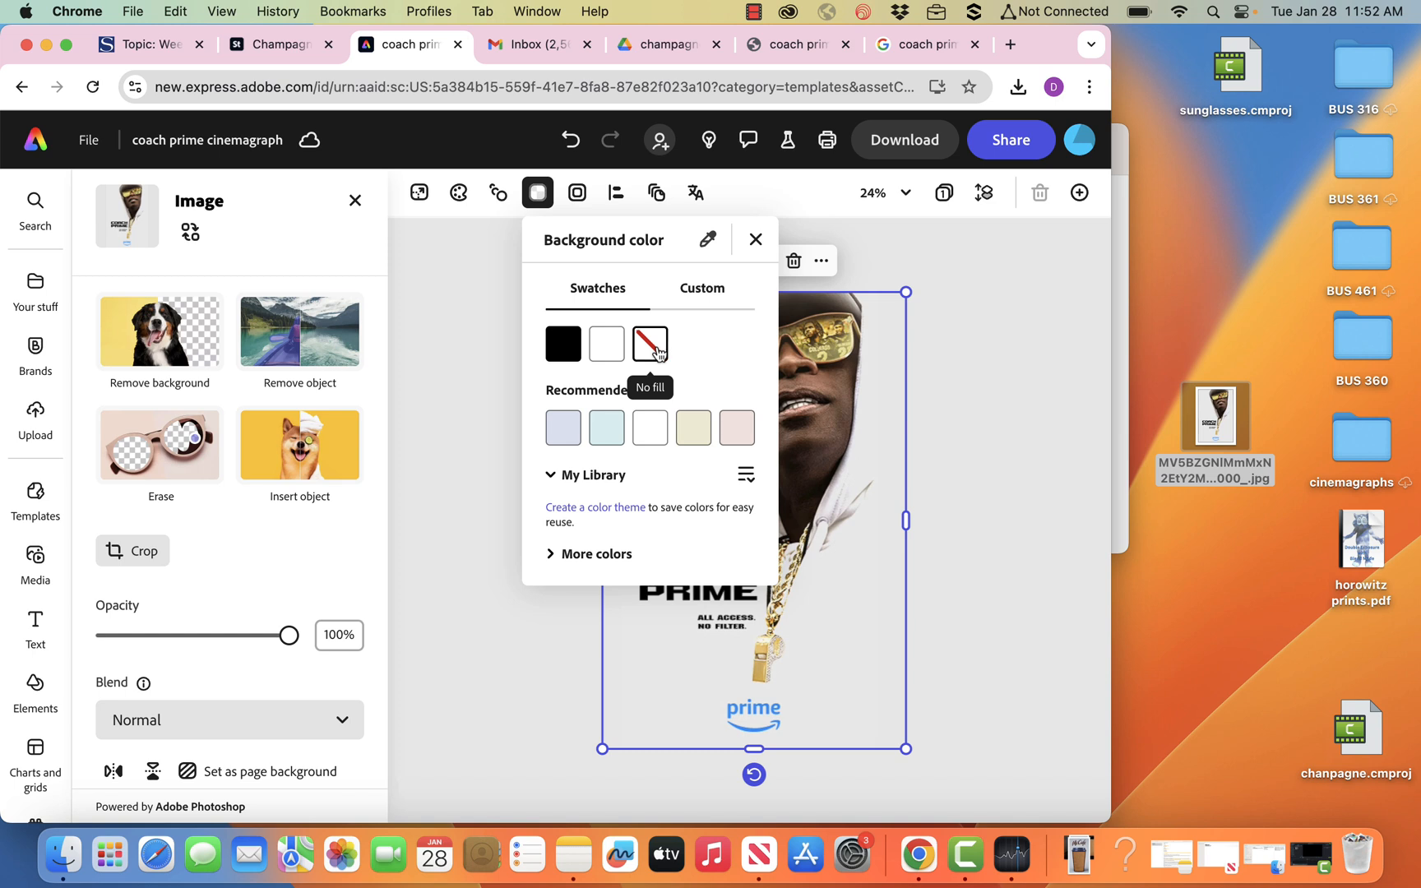
left_click(459, 318)
left_click(356, 202)
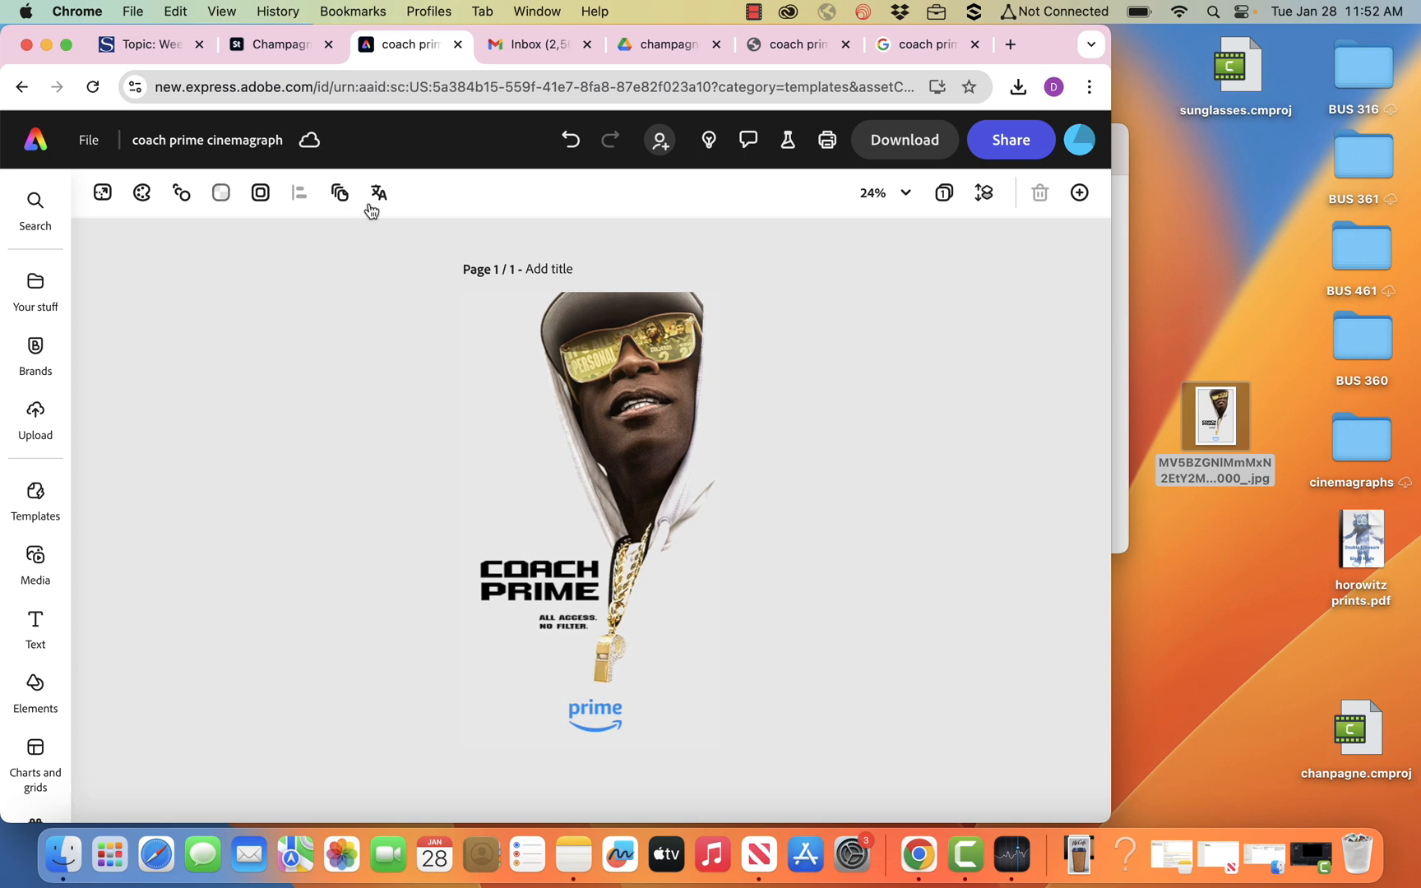
left_click(984, 196)
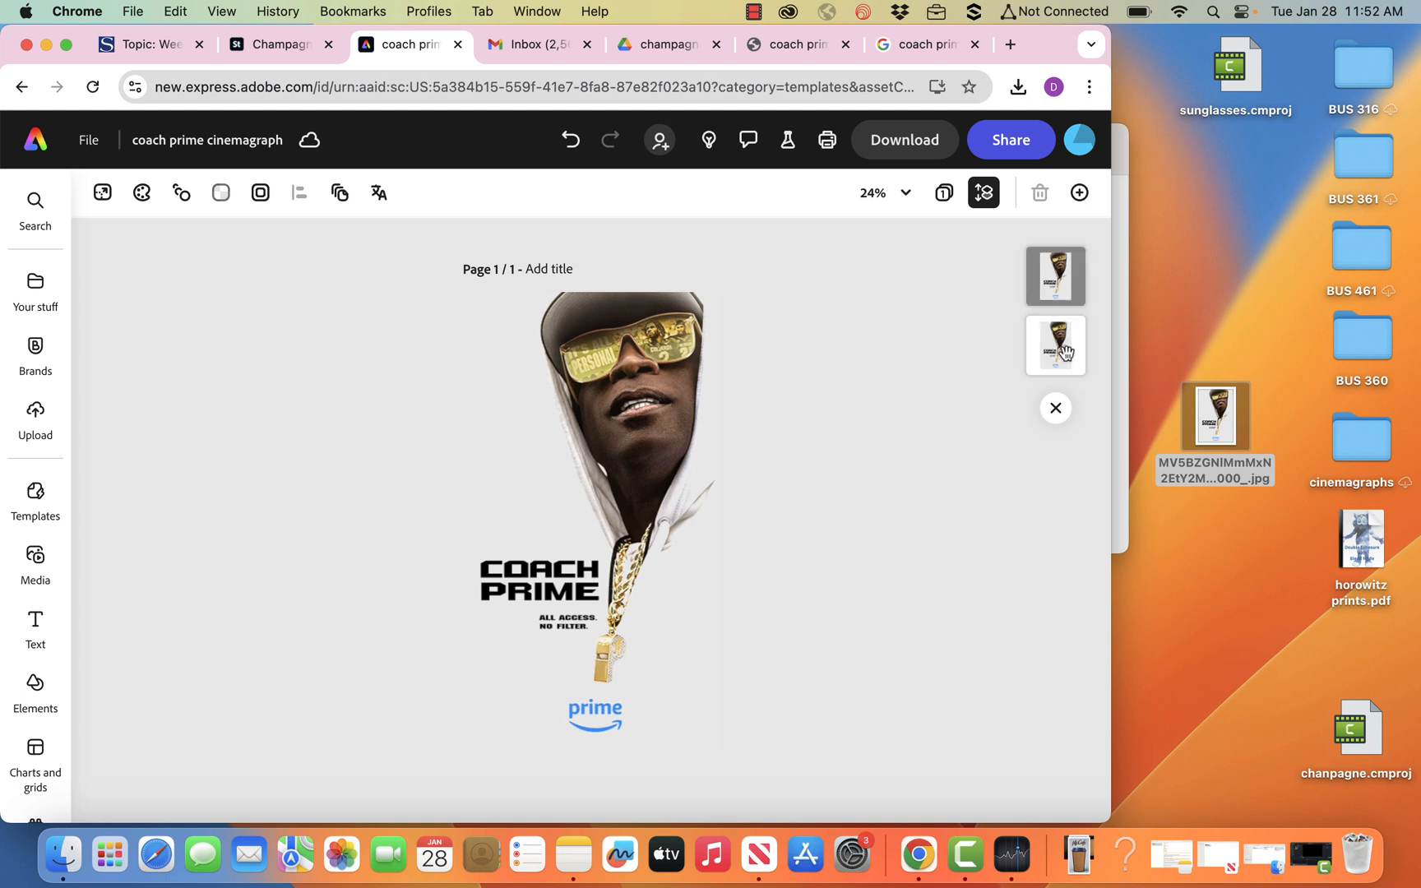
Set the opacity of the lower poster layer to 0%.
left_click(1066, 320)
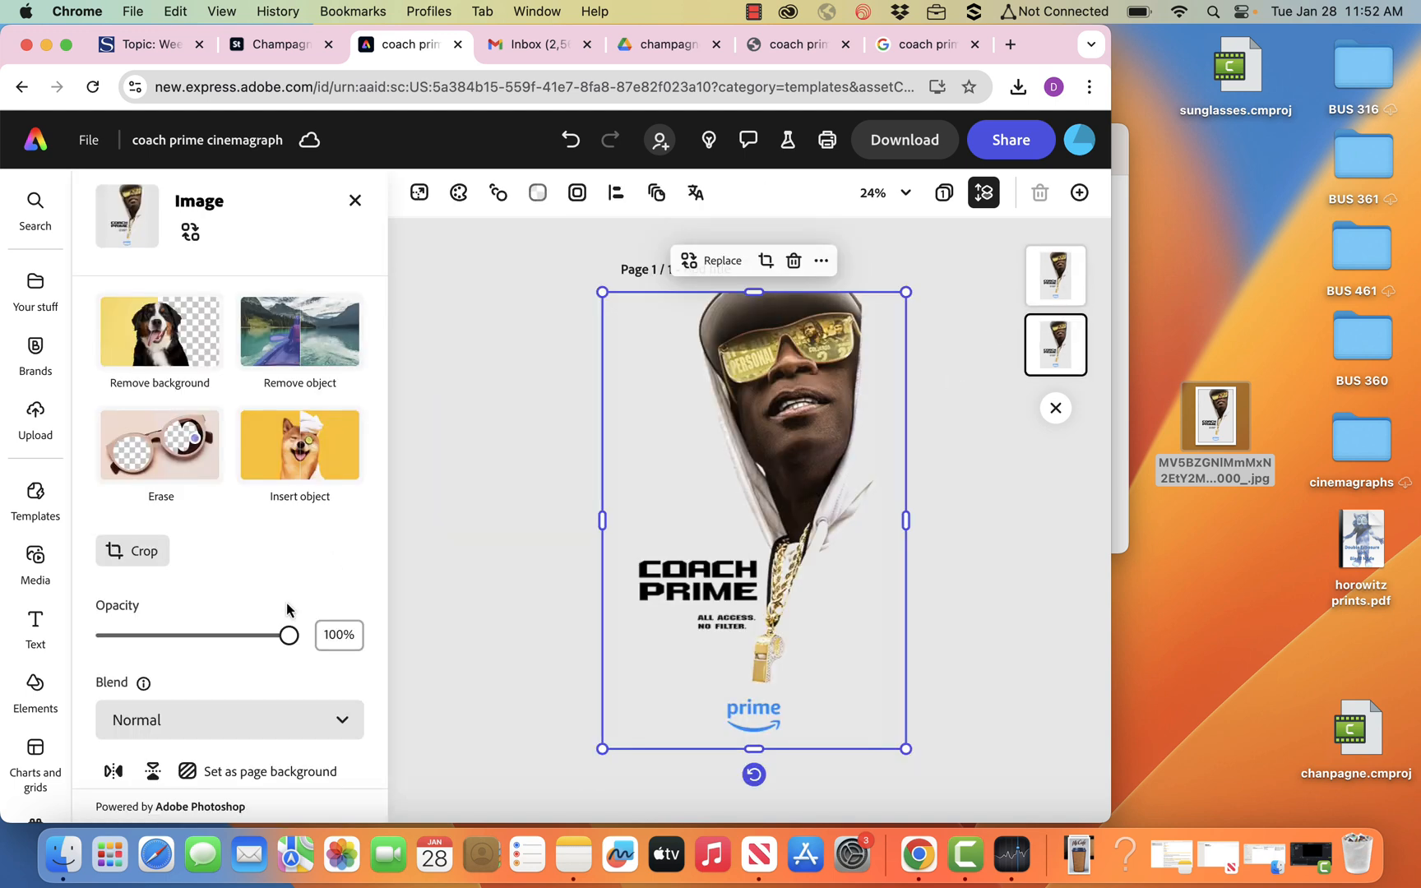
left_click_drag(288, 641, 103, 643)
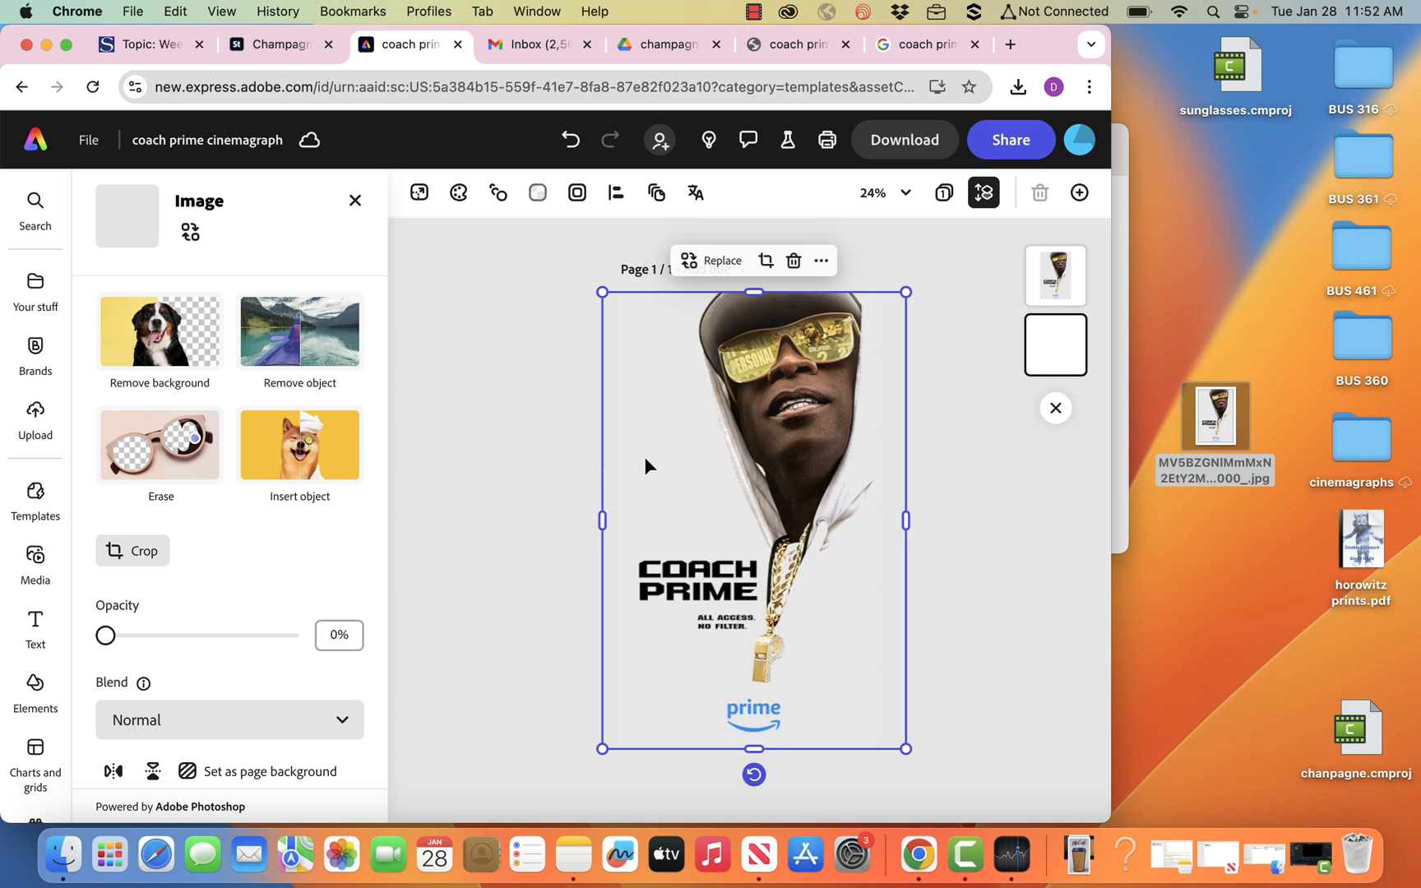
left_click(964, 279)
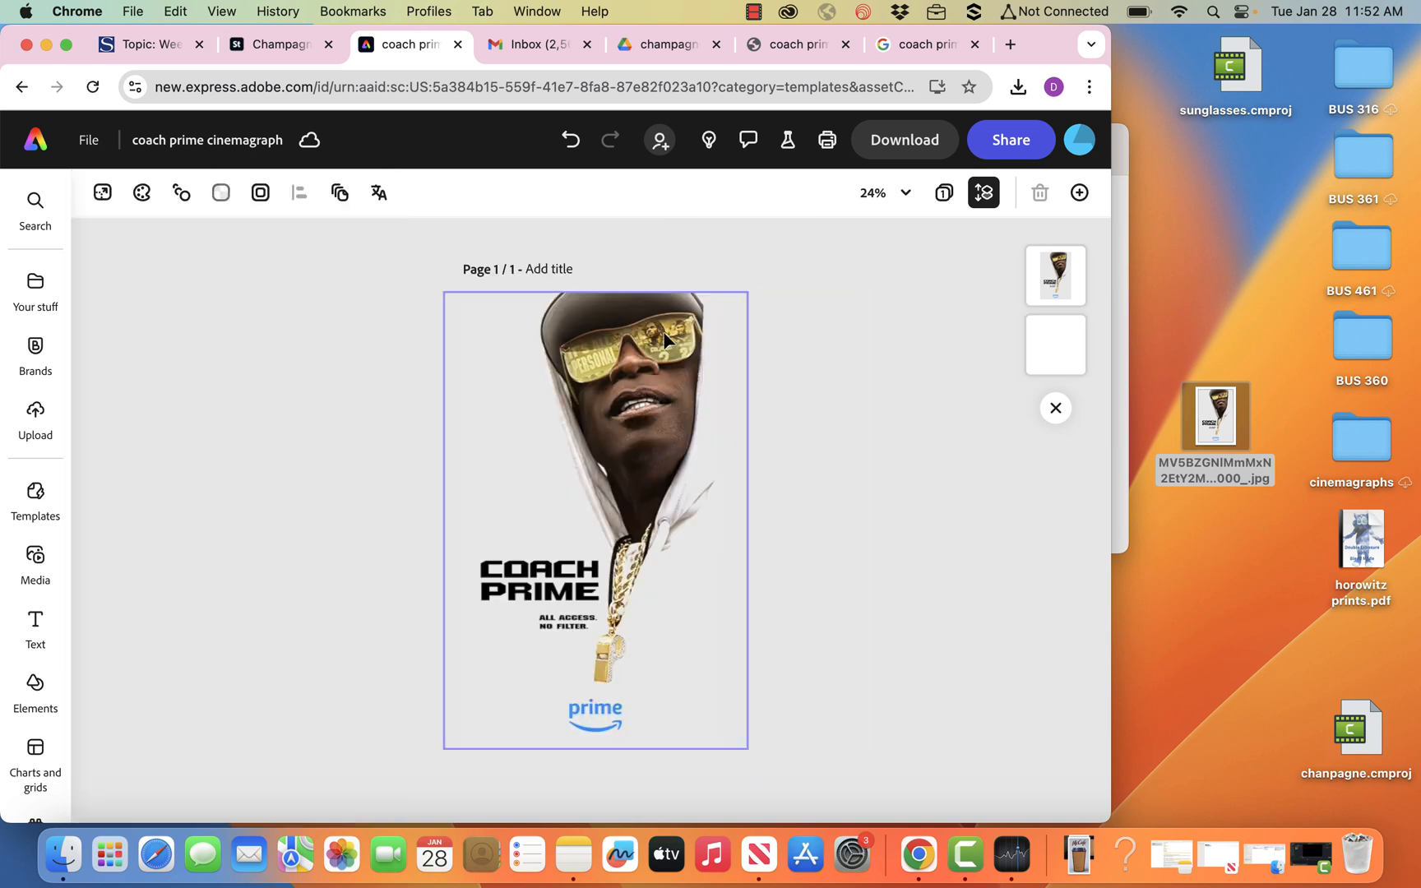
Magnify the sunglasses at 75% and undo the accidental shift of the top poster image.
left_click(904, 194)
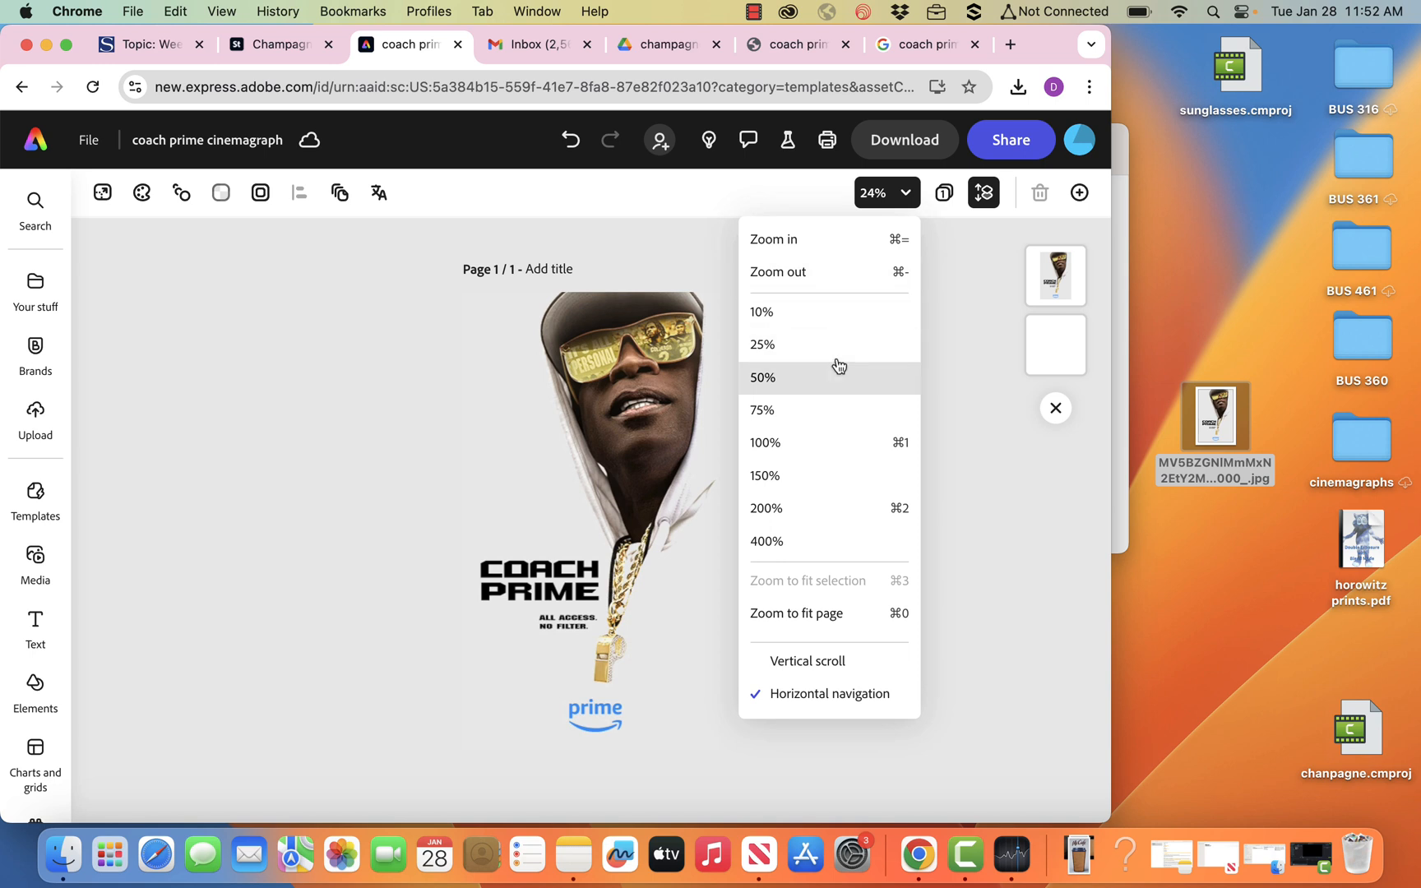
left_click(831, 411)
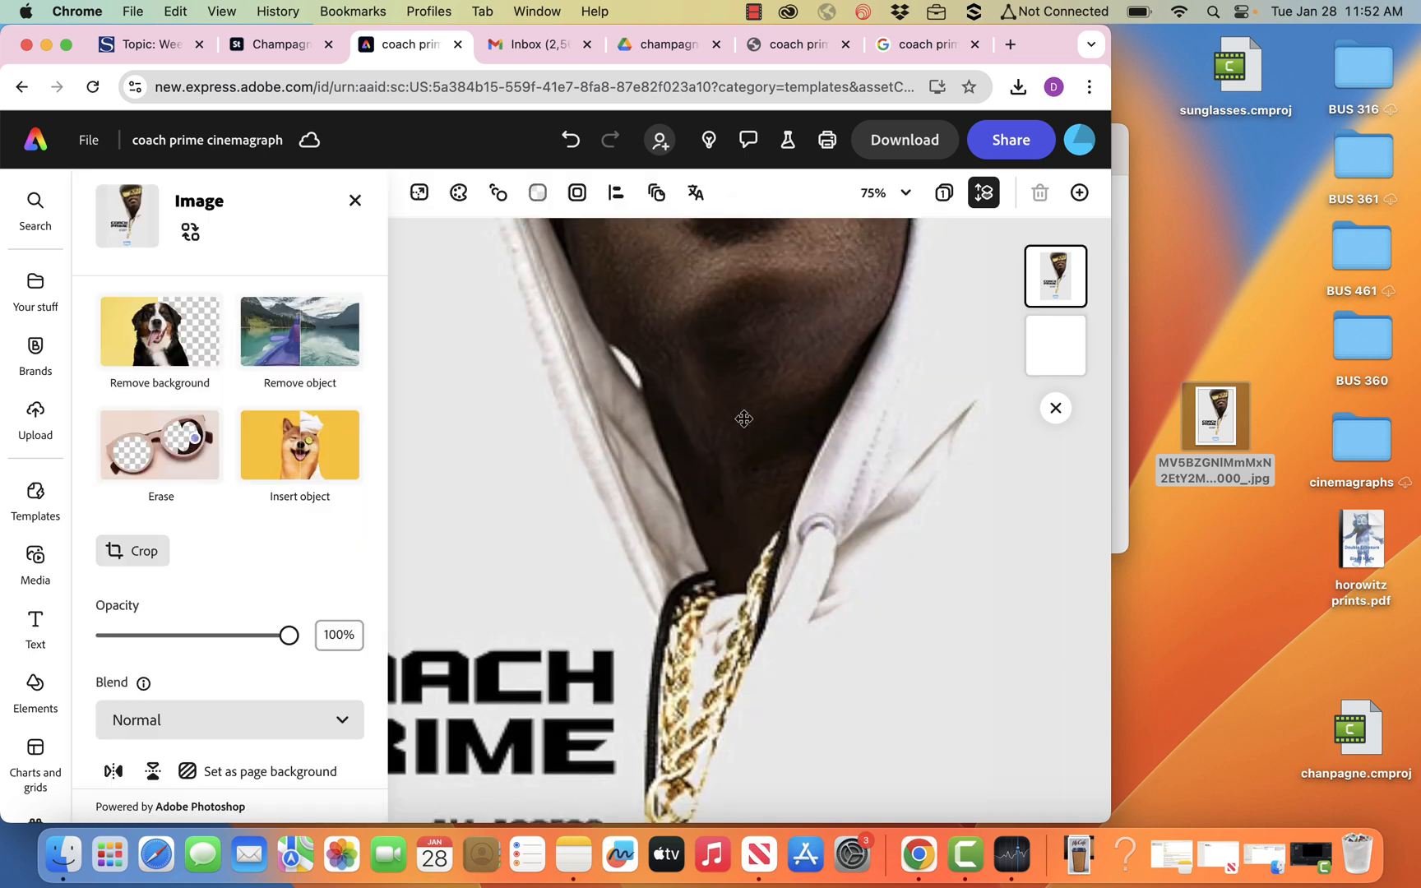
scroll(713, 590, "up", 10)
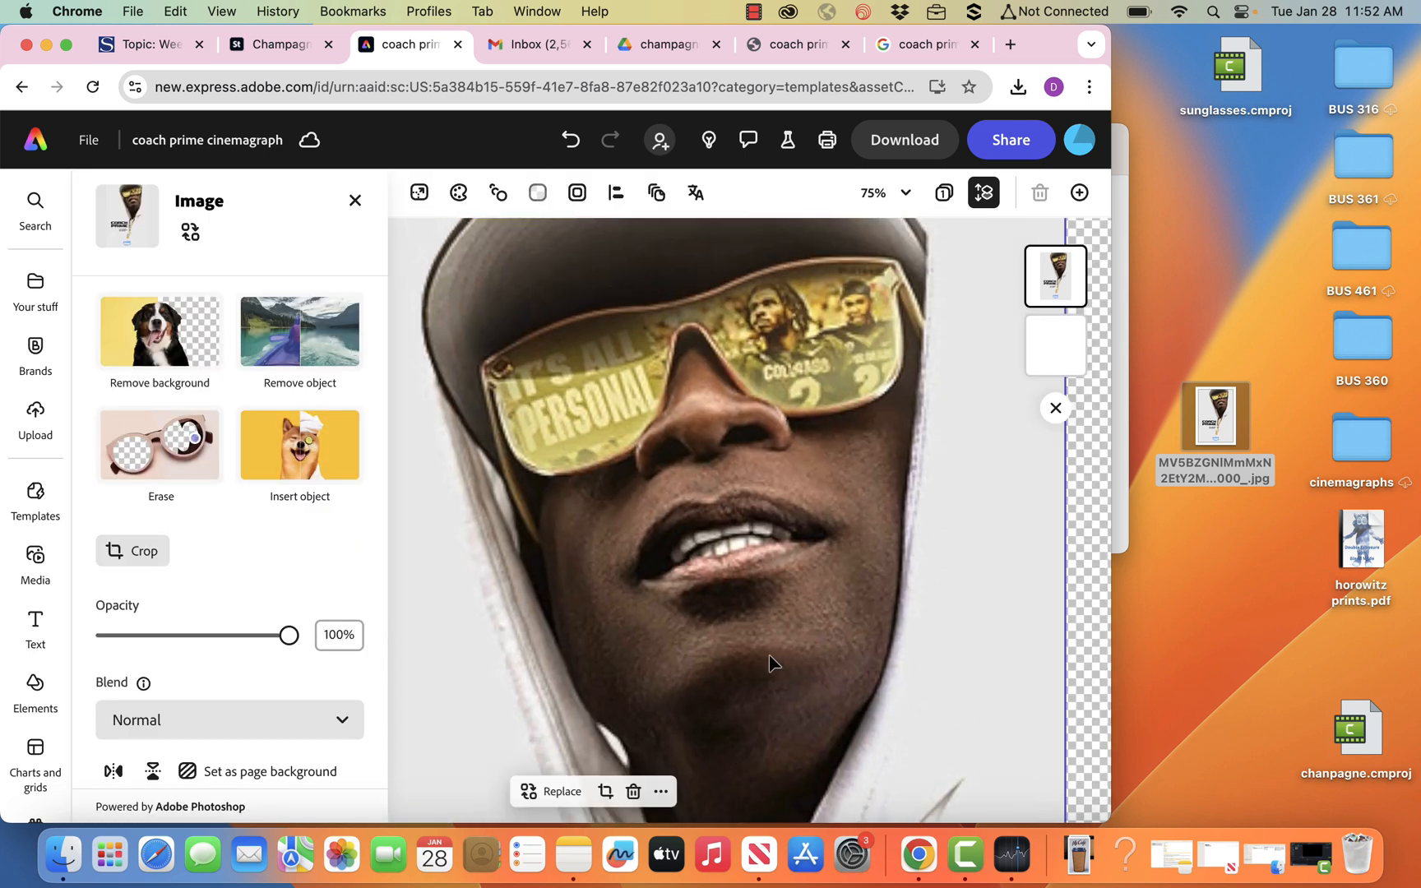
scroll(772, 649, "up", 5)
scroll(773, 643, "down", 2)
scroll(772, 644, "down", 2)
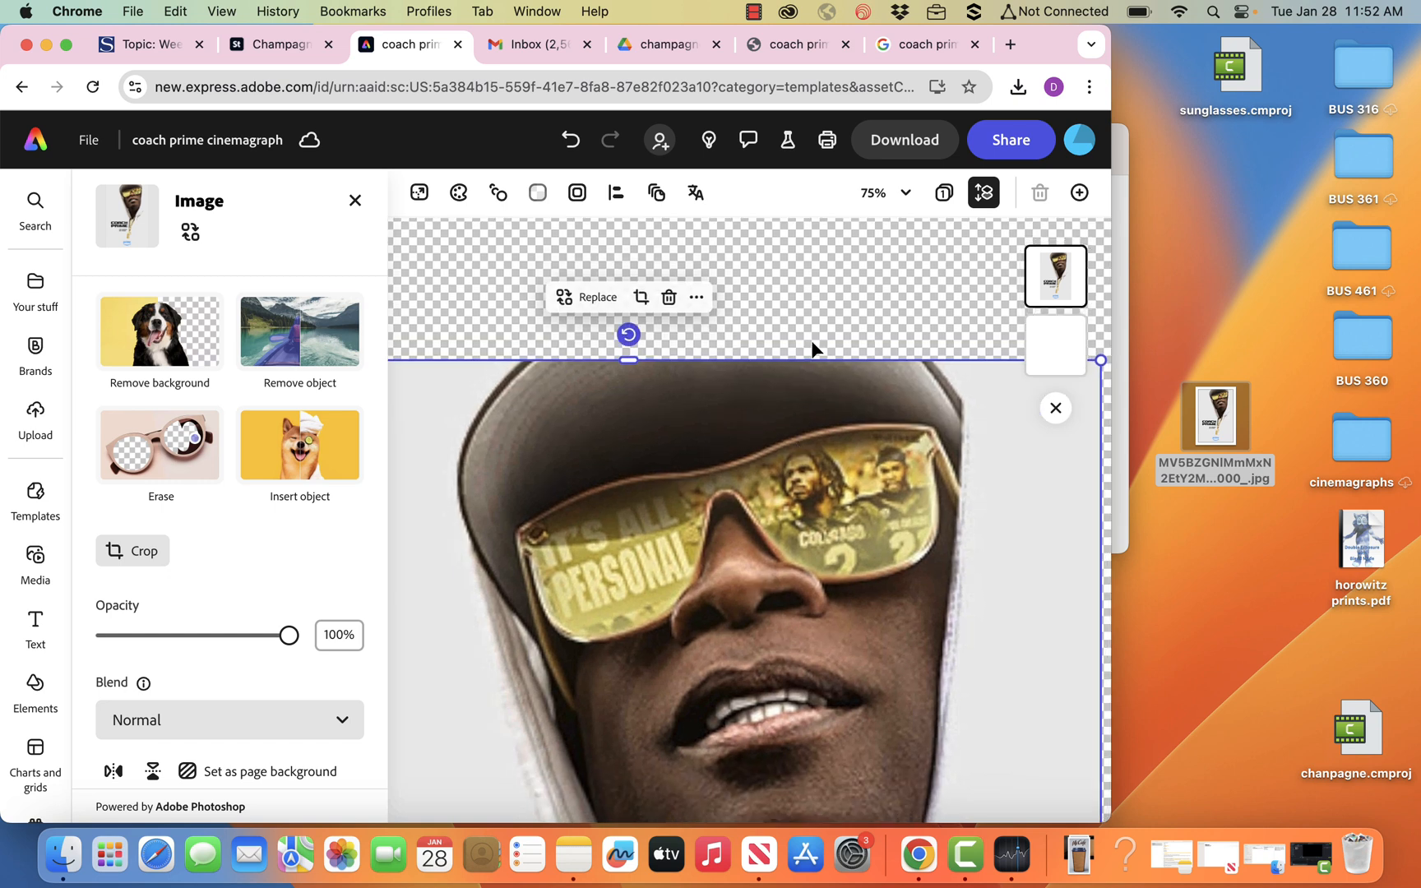
key("super+z")
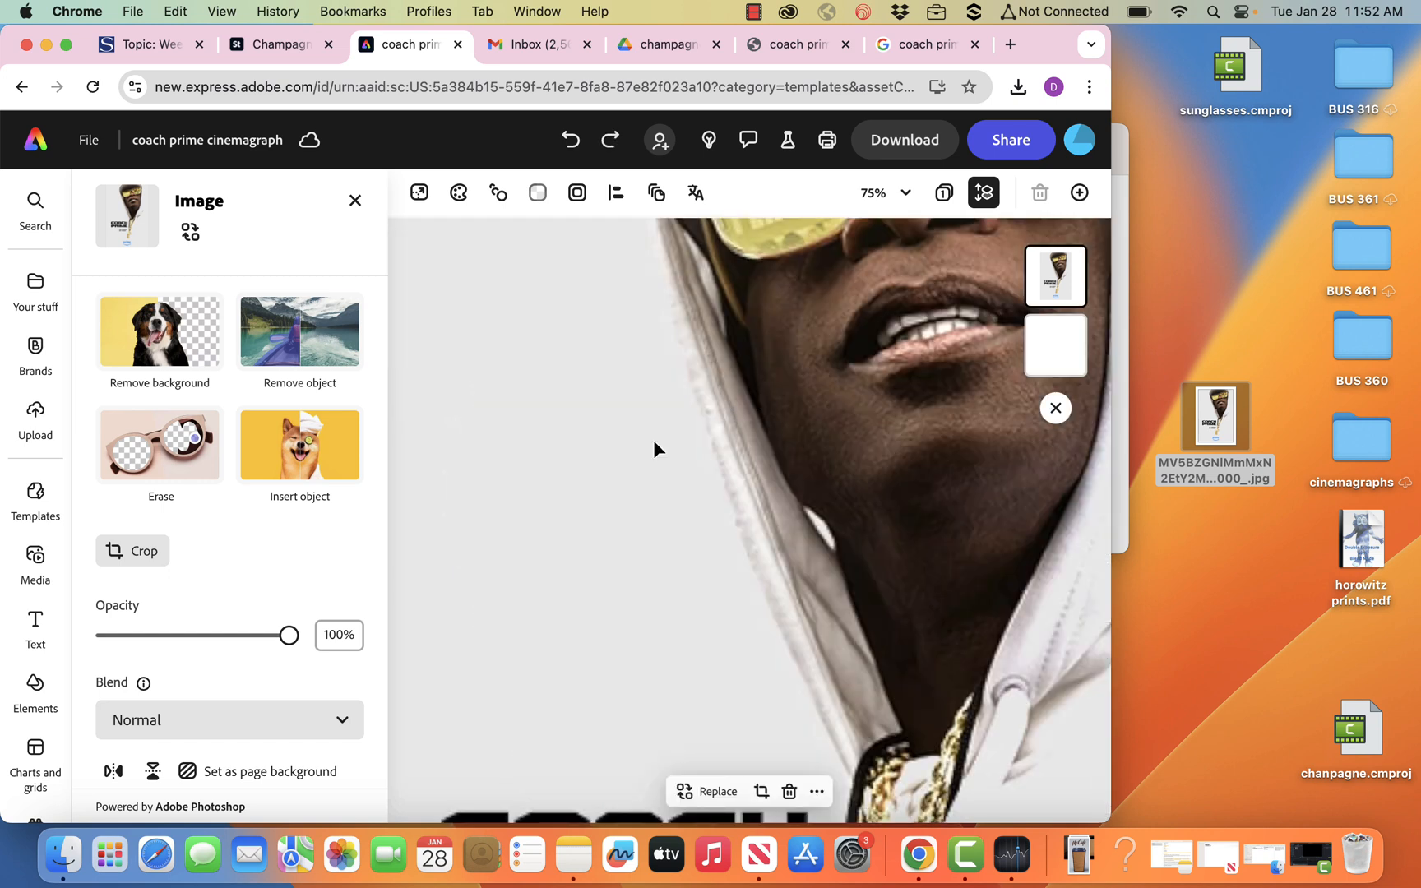
key("super+z")
key("super+z")
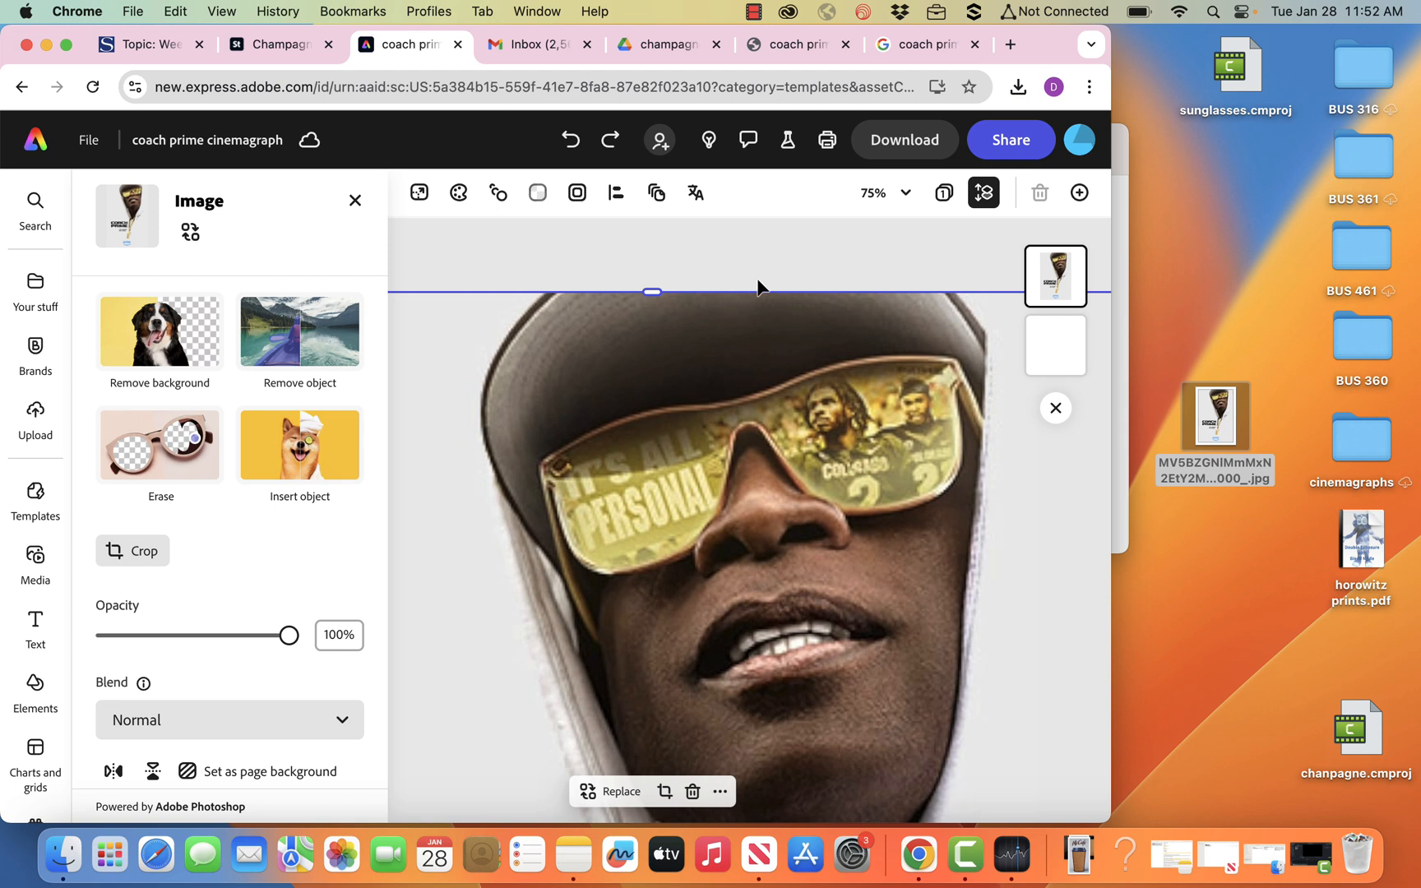
left_click(796, 244)
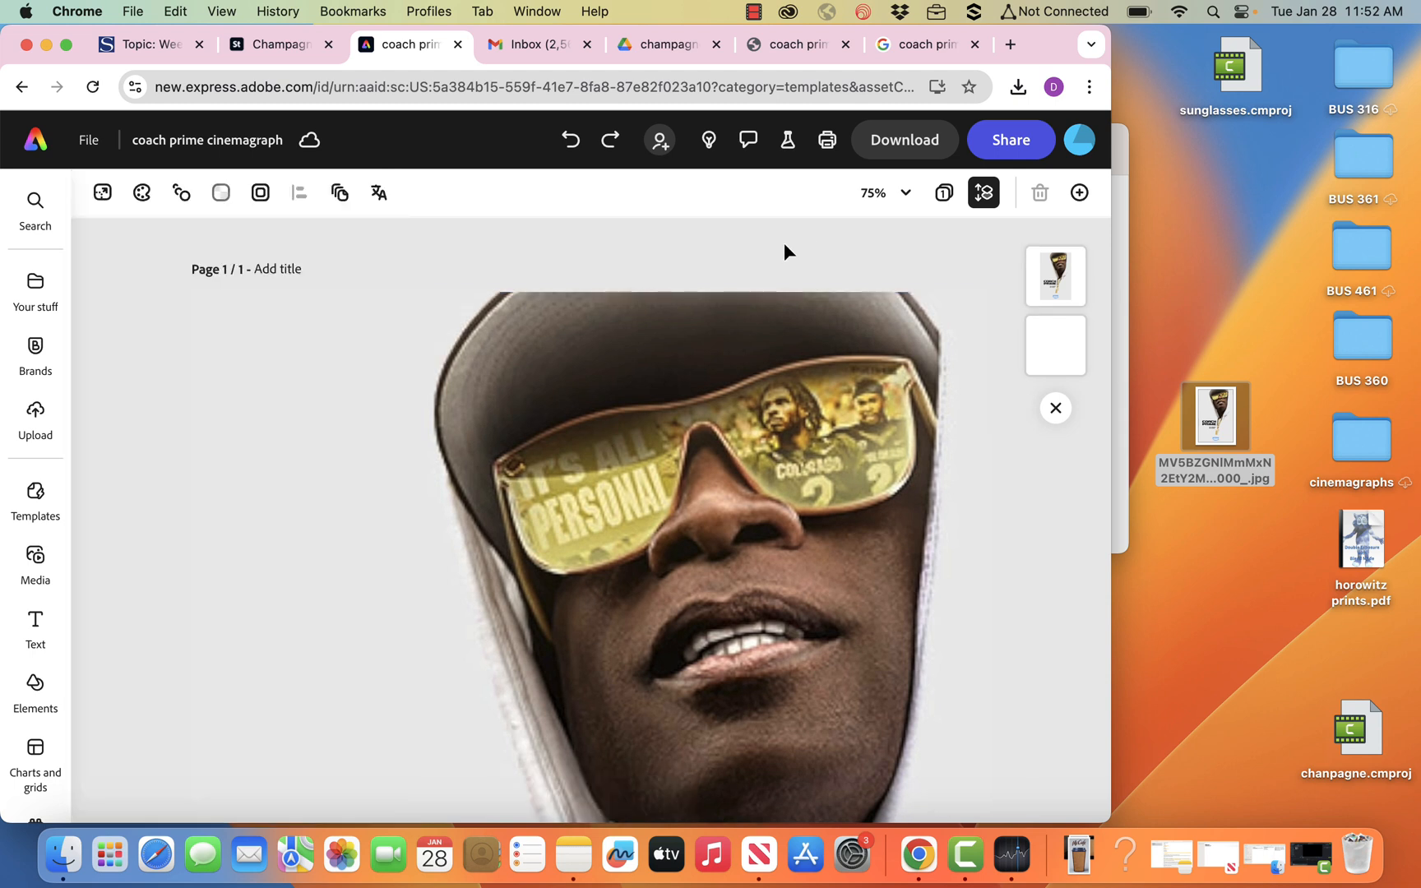
Erase the lens over the "It's all personal" lettering from the top poster with the size 40 Quick selection brush.
left_click(503, 351)
scroll(559, 379, "right", 2)
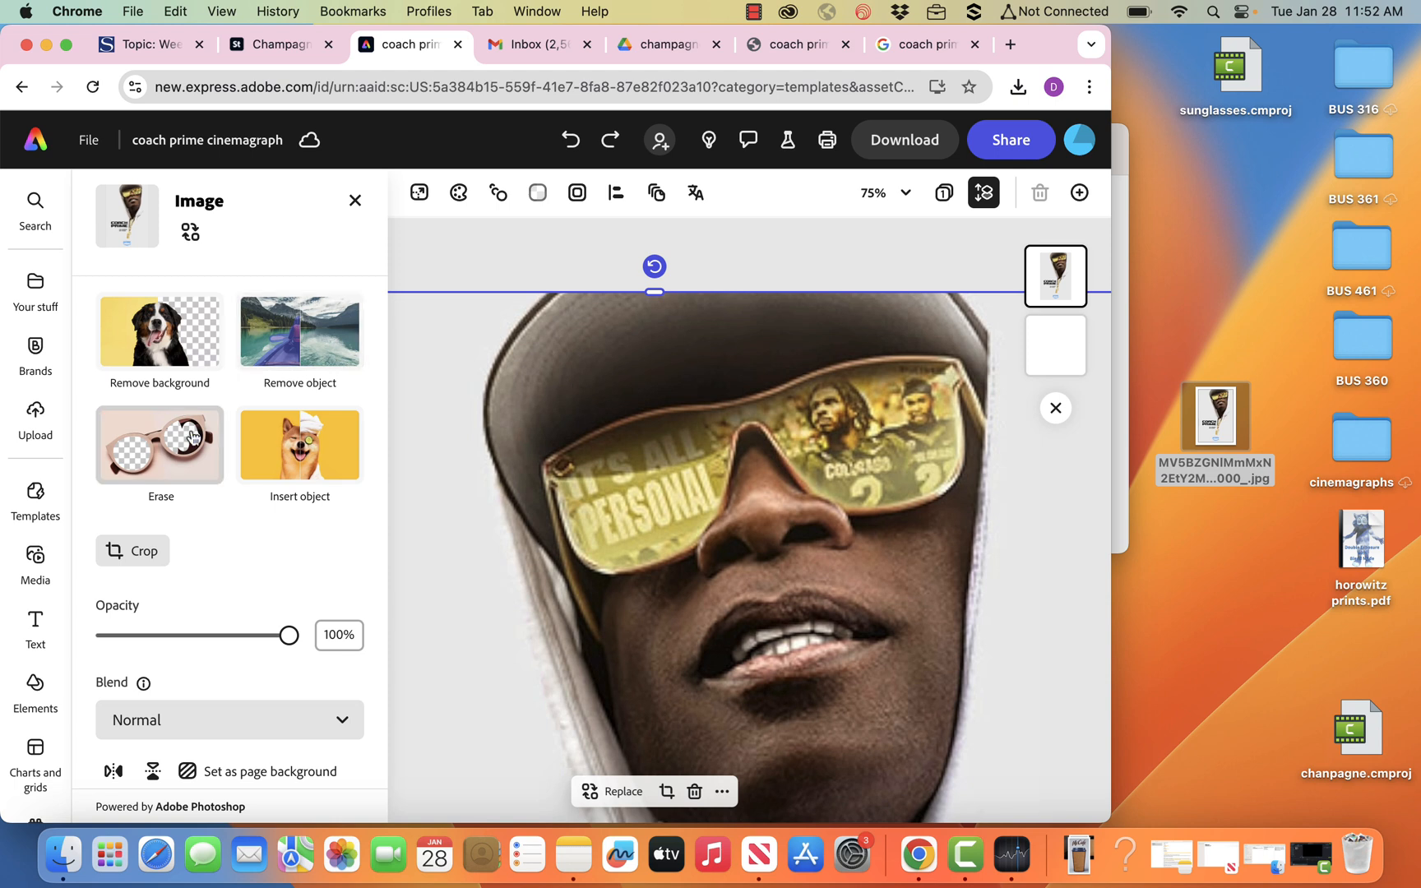
left_click(183, 458)
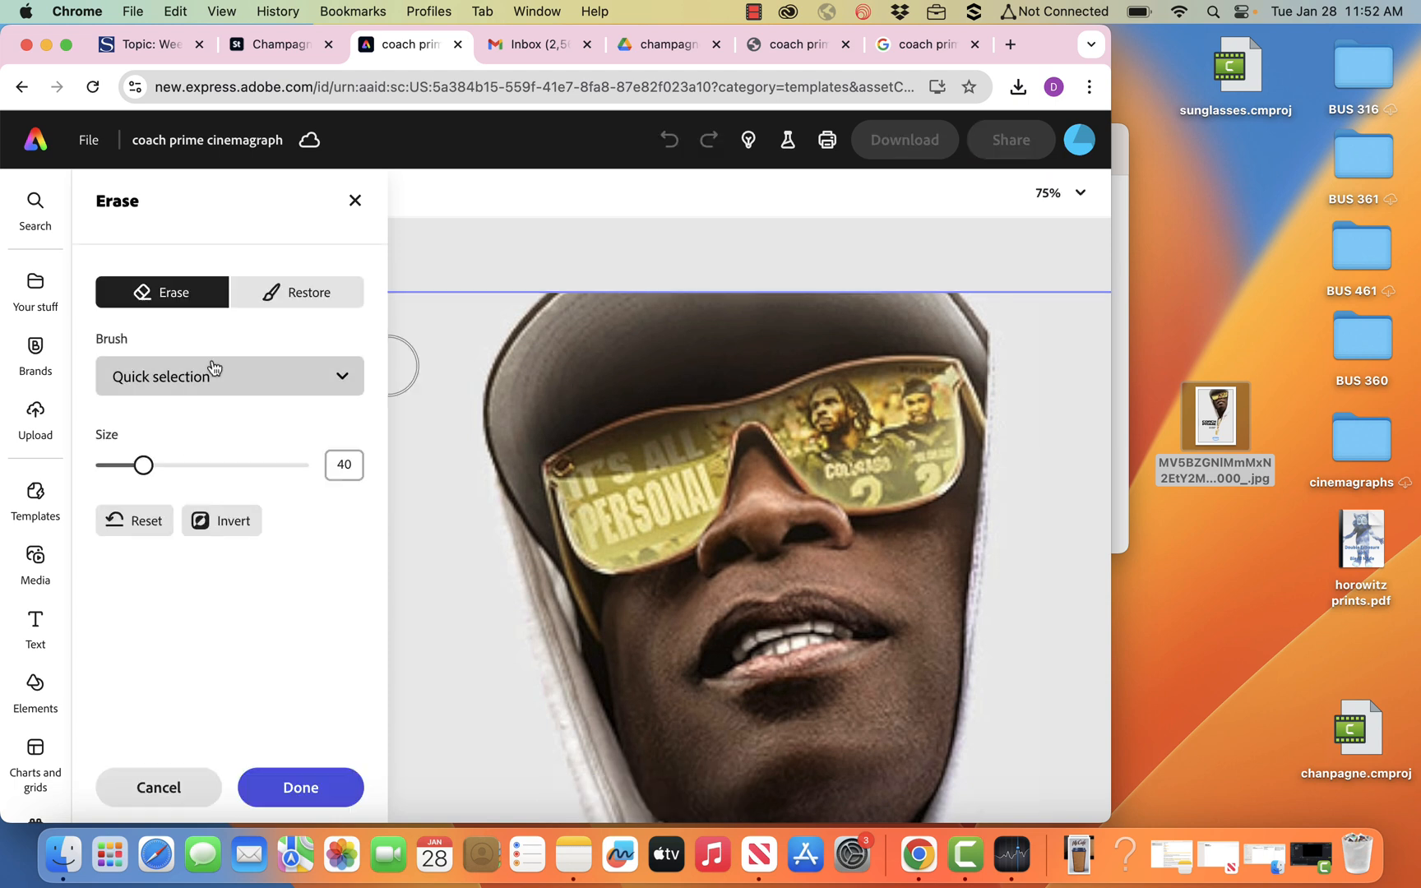
left_click(643, 498)
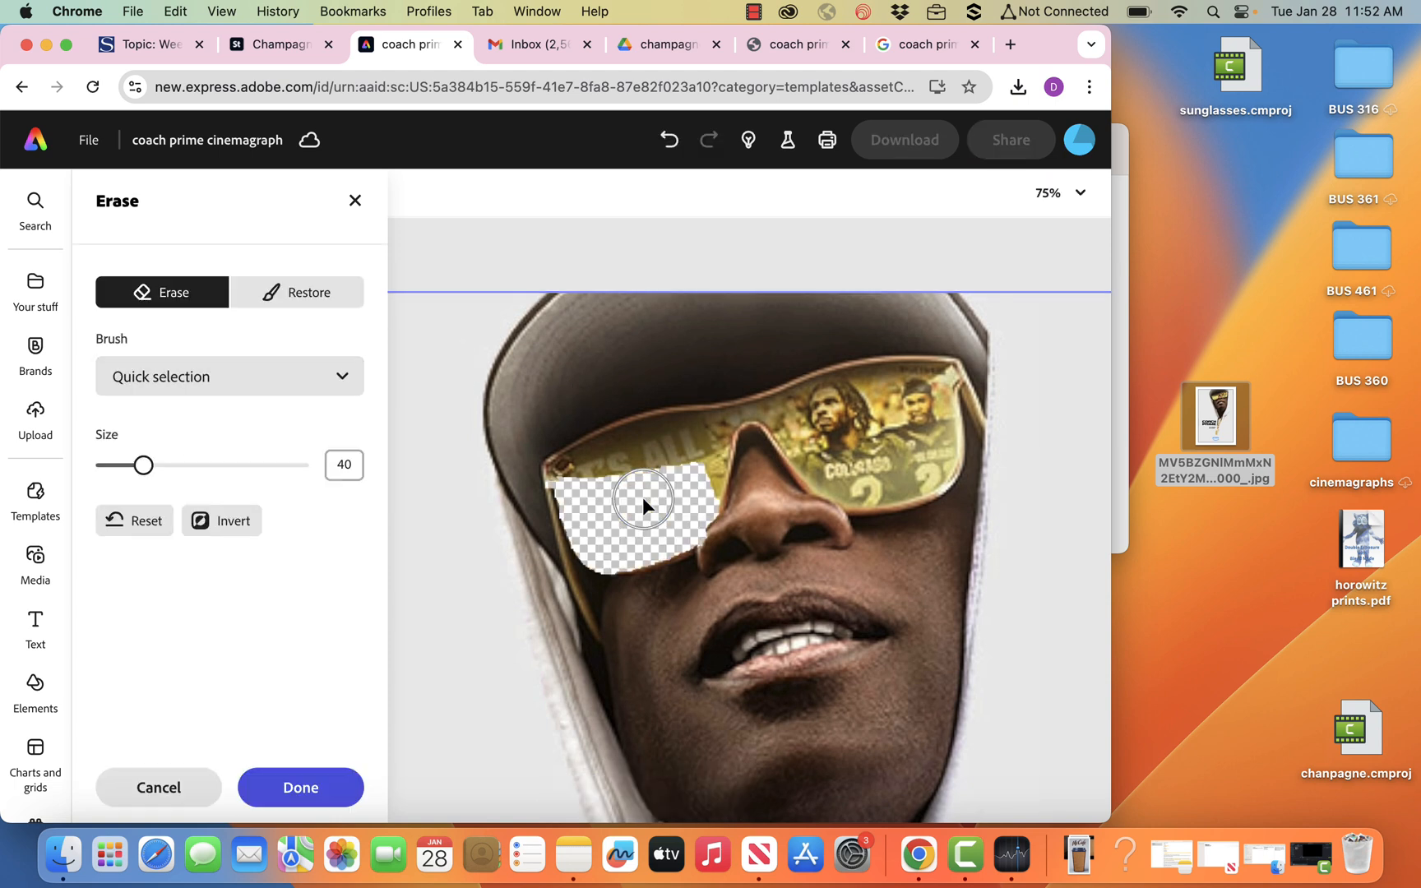
left_click(651, 468)
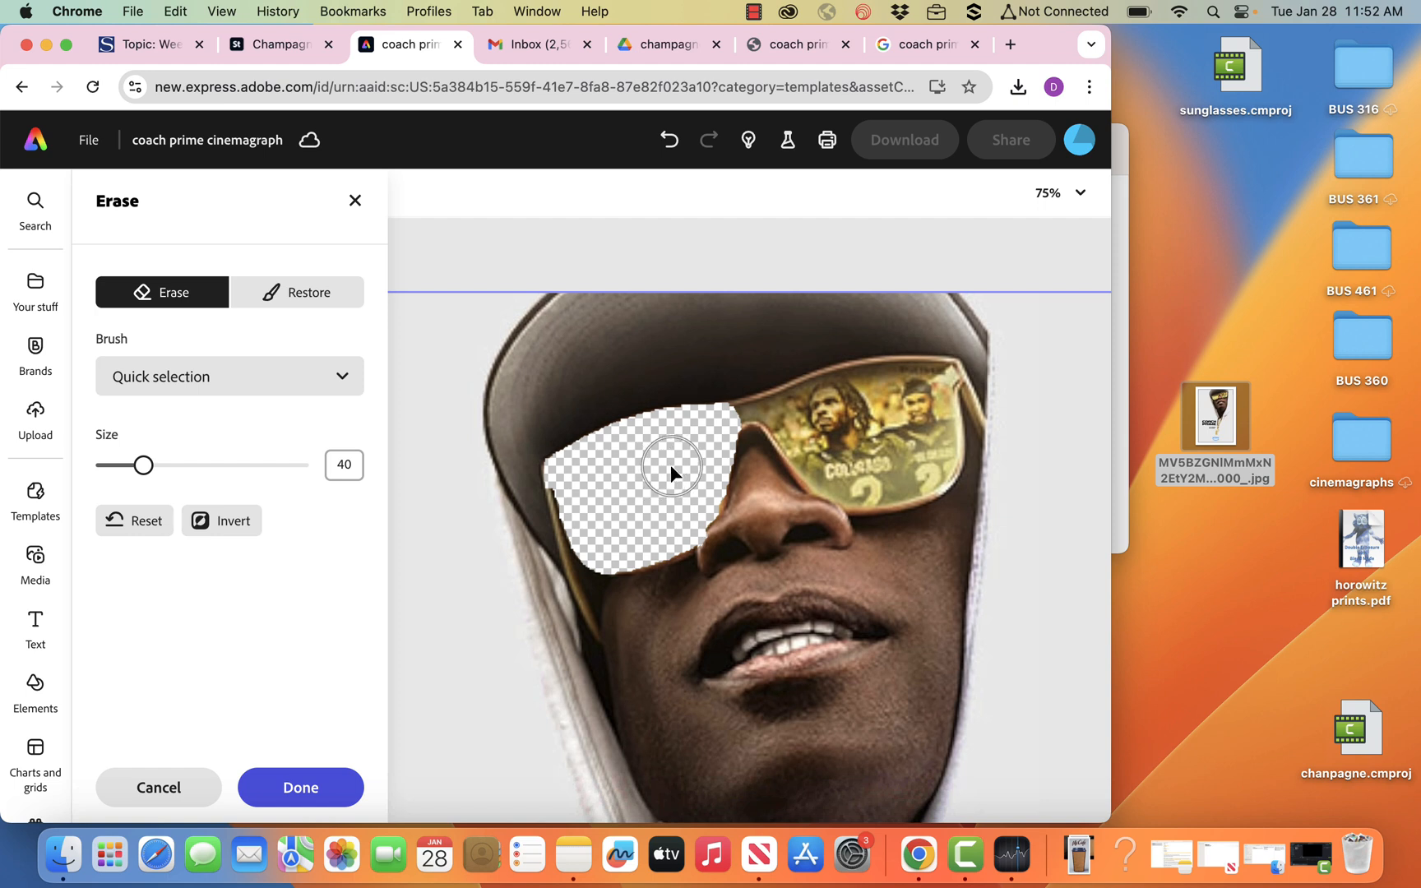
Erase the other sunglasses lens, the one showing the football players, with the same Quick selection brush.
left_click(898, 442)
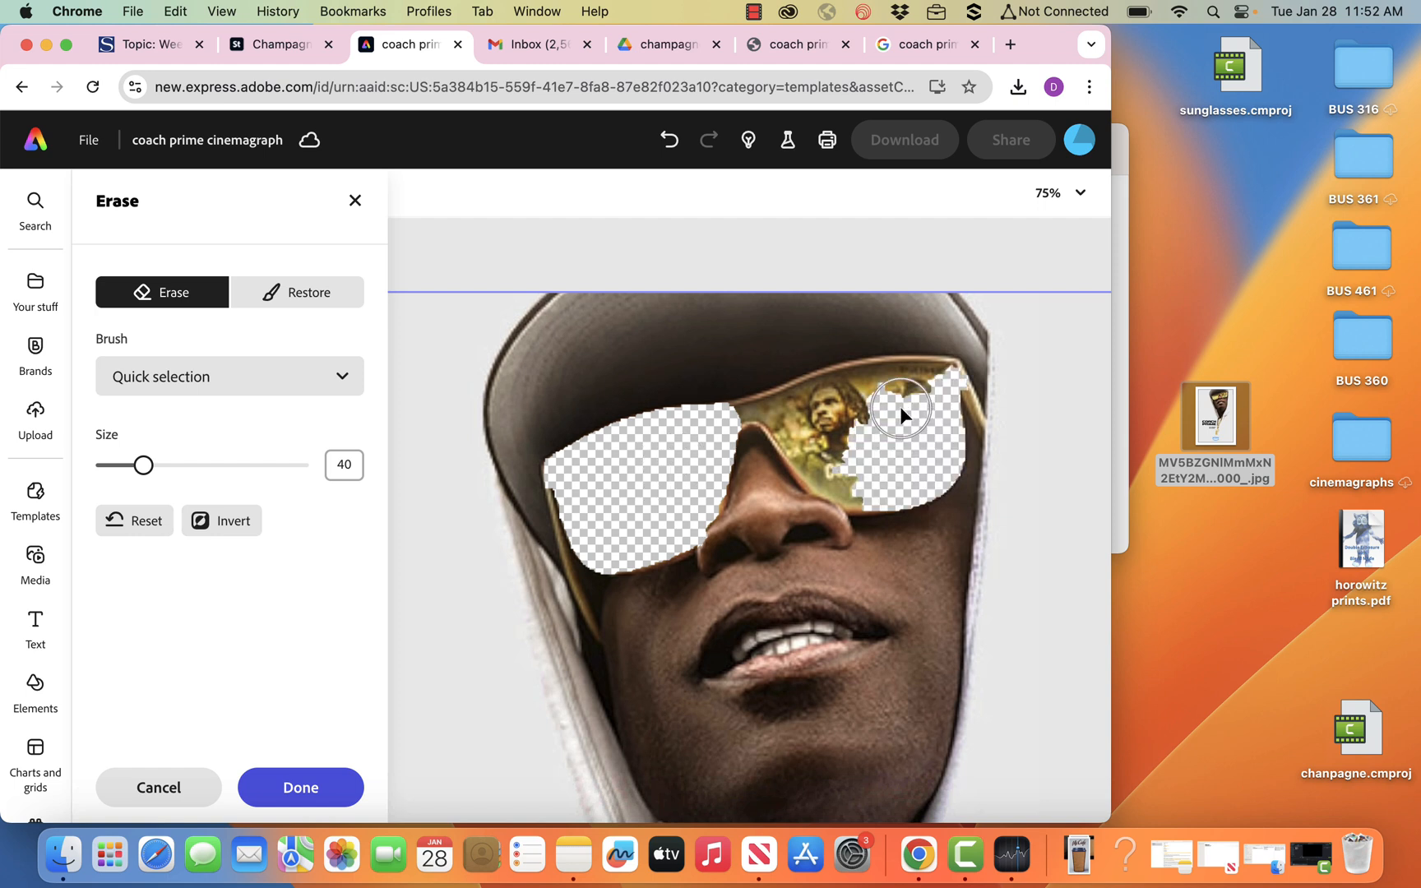
left_click(909, 394)
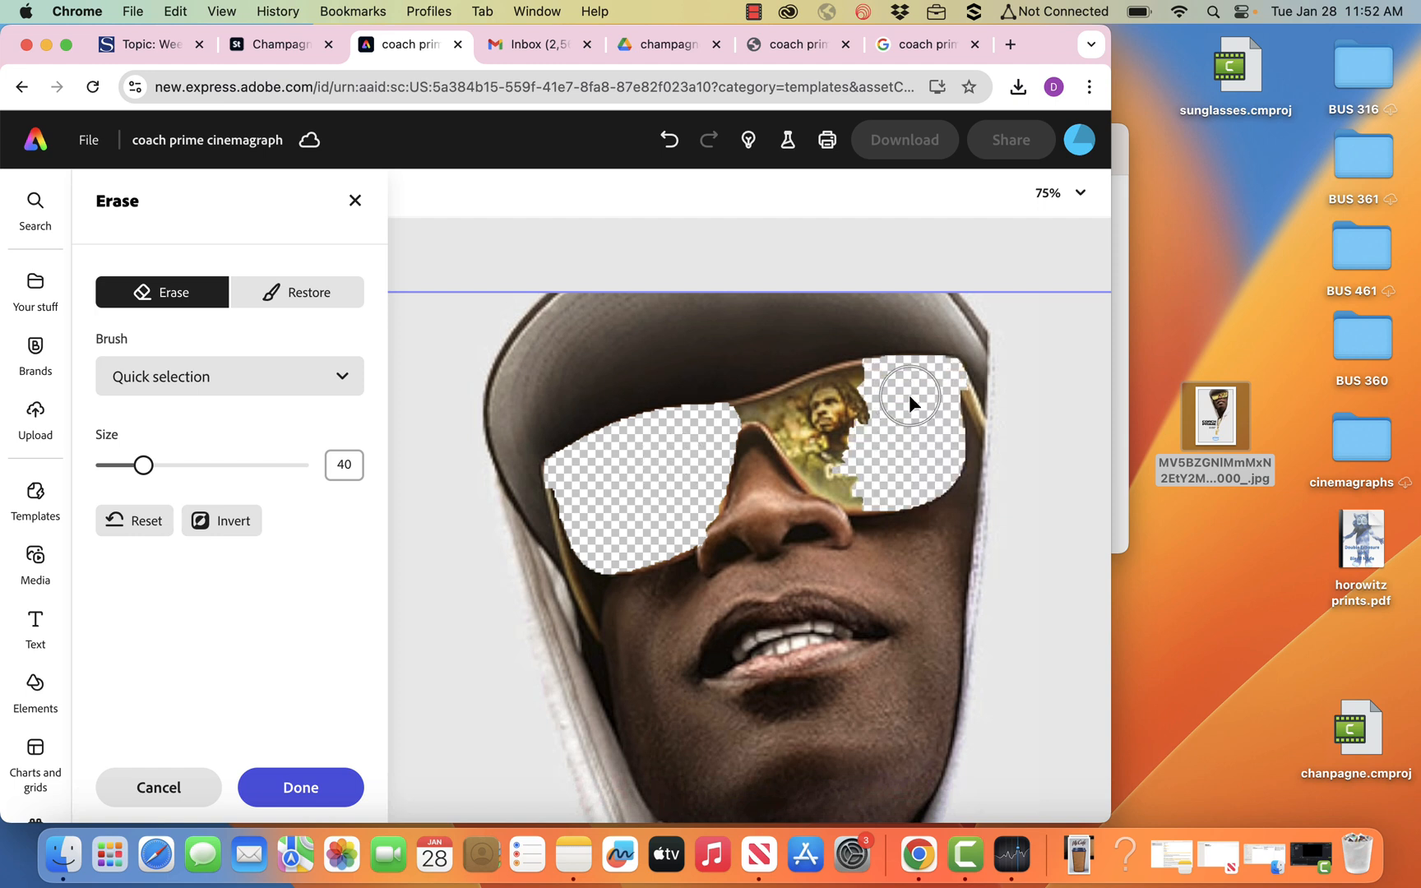
left_click(850, 425)
left_click(850, 467)
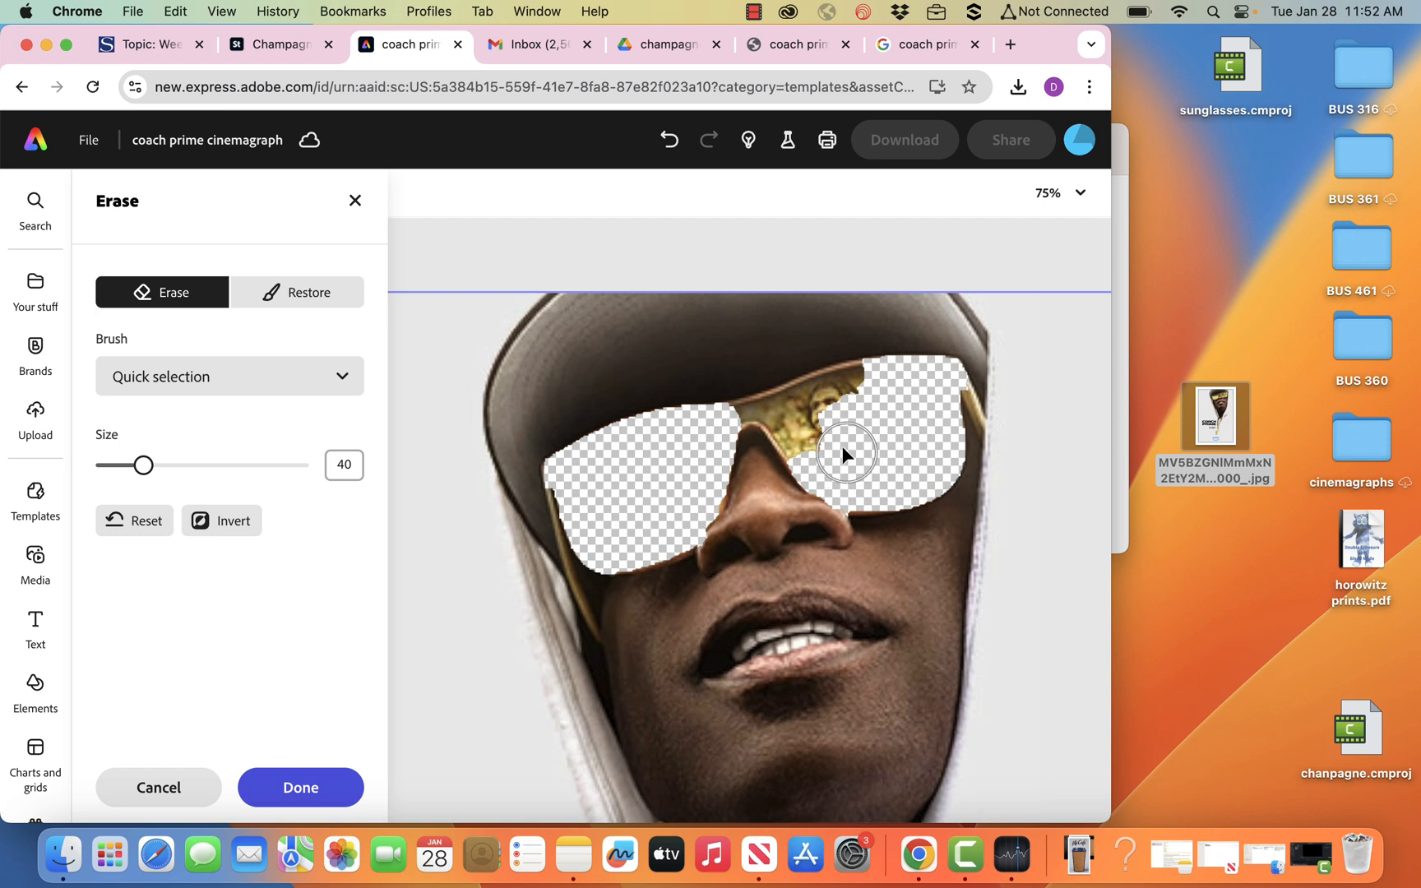
left_click(828, 438)
left_click(849, 407)
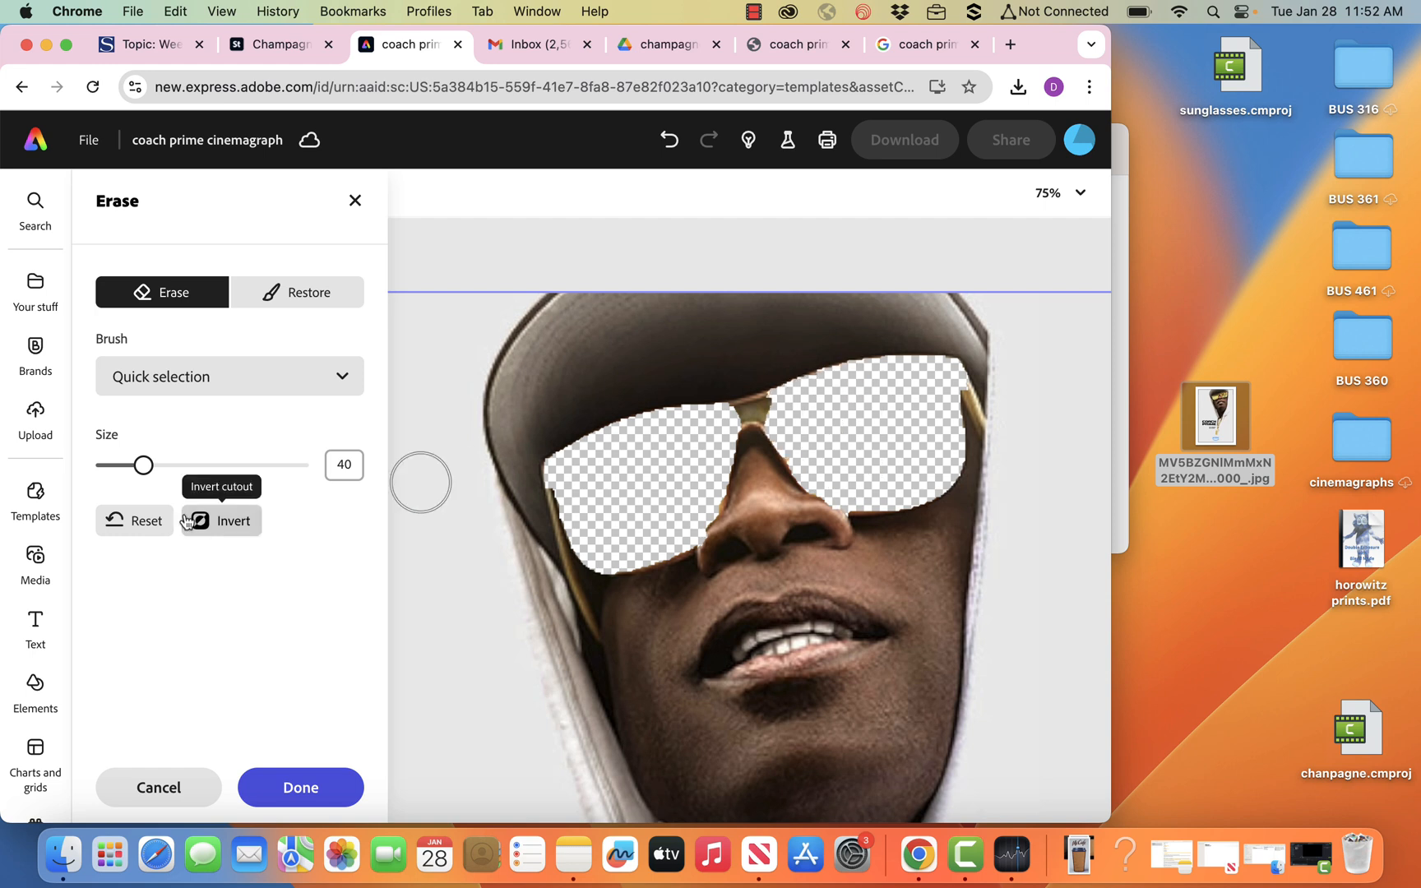
Erase the sunglasses bridge between the two lenses with brush size 4, check the cutout in Restore mode and apply it.
left_click_drag(143, 466, 101, 477)
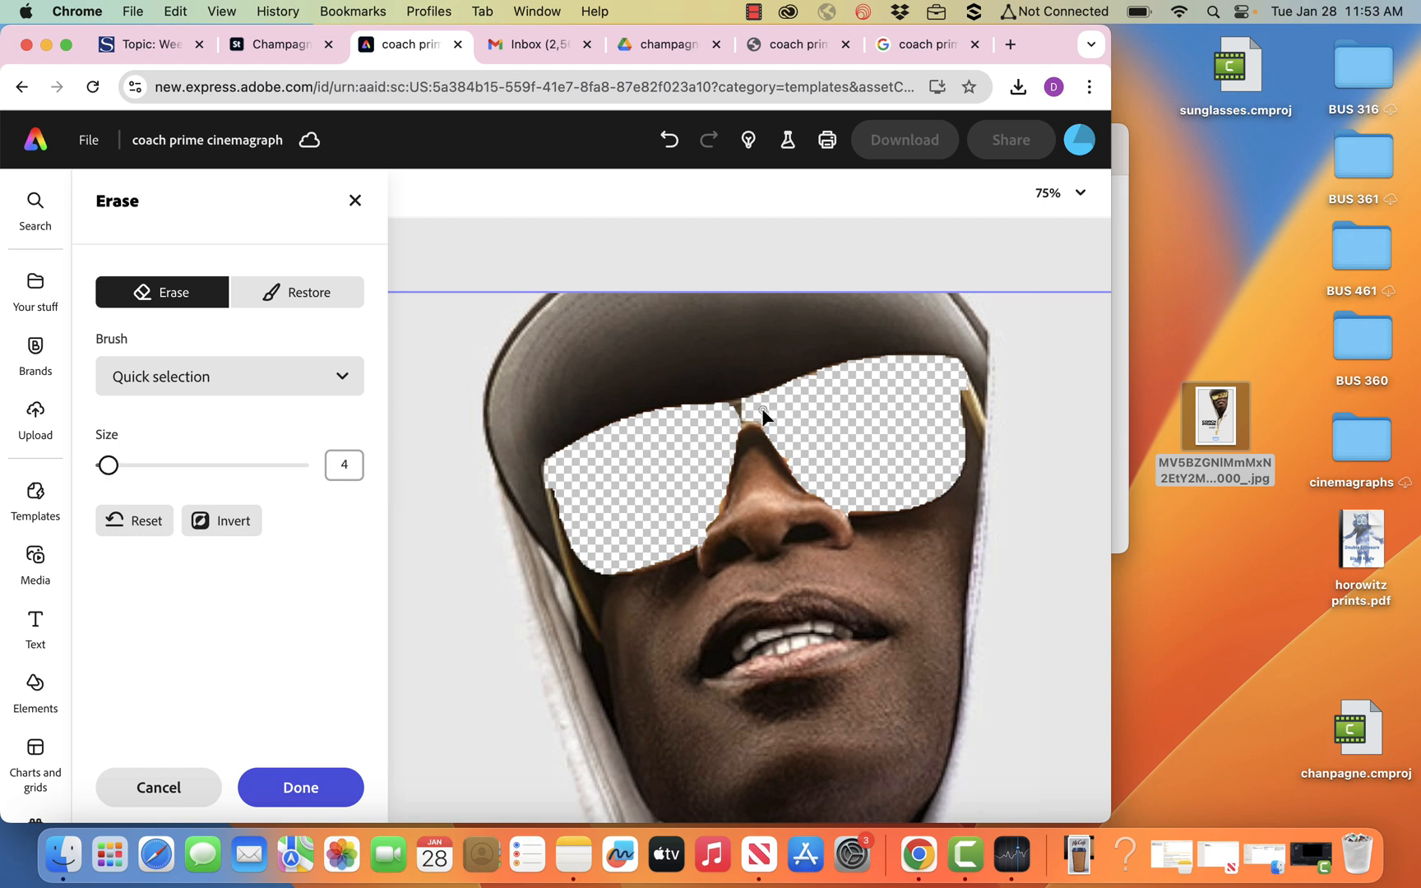
left_click_drag(726, 418, 758, 421)
left_click(332, 310)
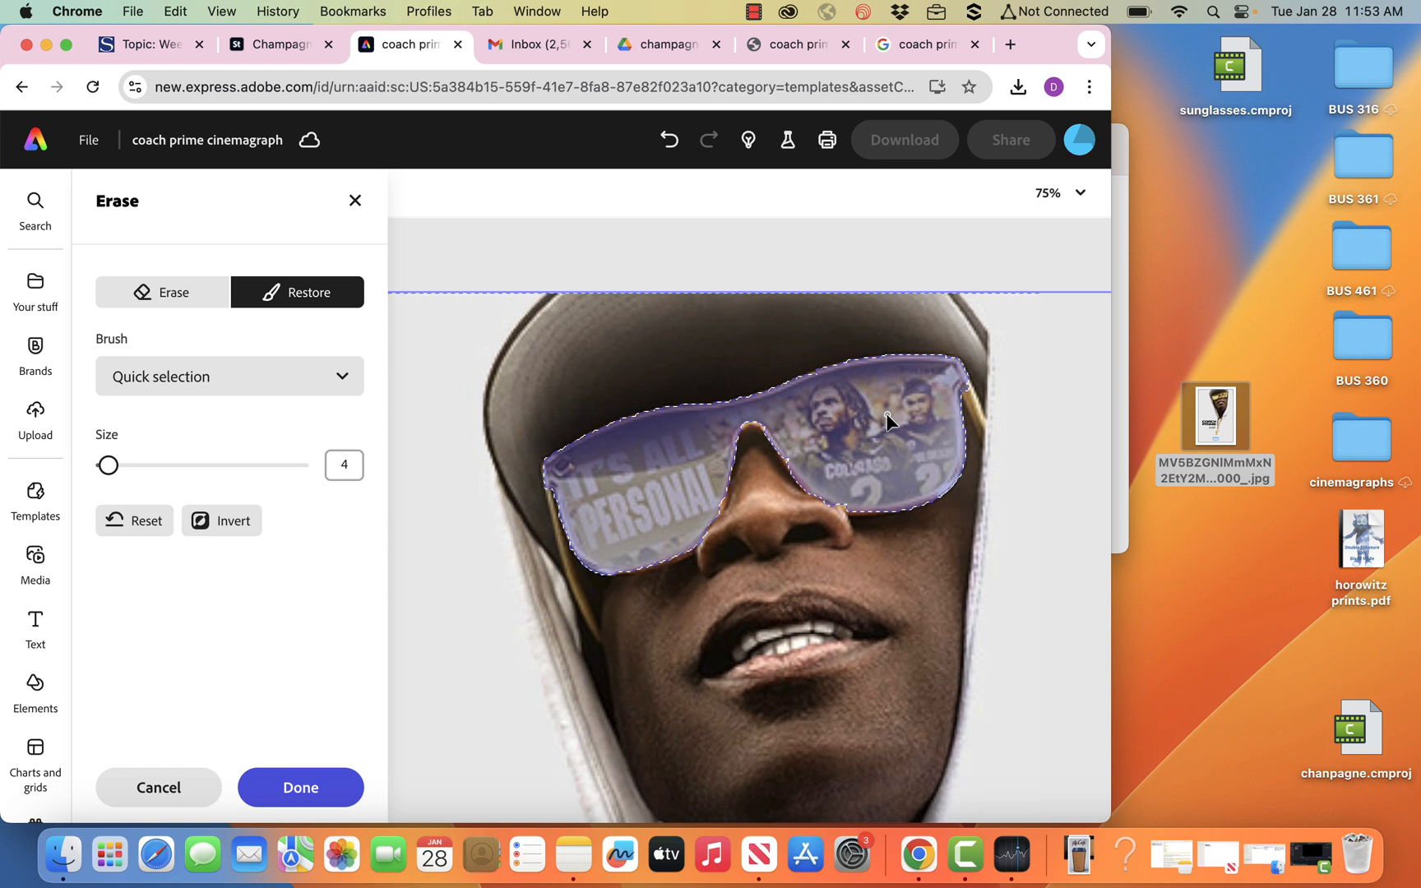
left_click(301, 785)
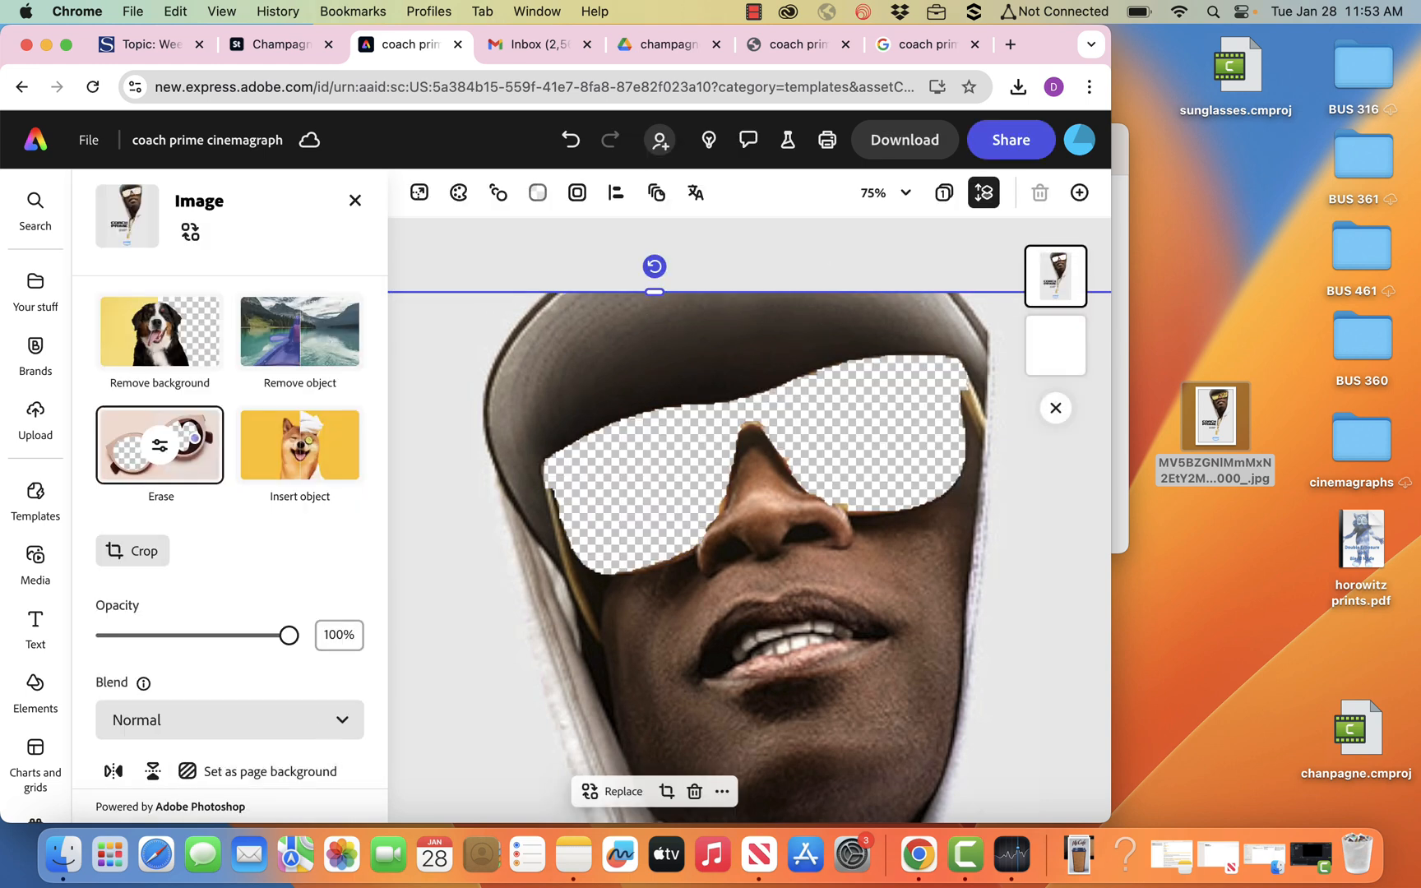
Search the stock videos for "stage lights".
left_click(900, 192)
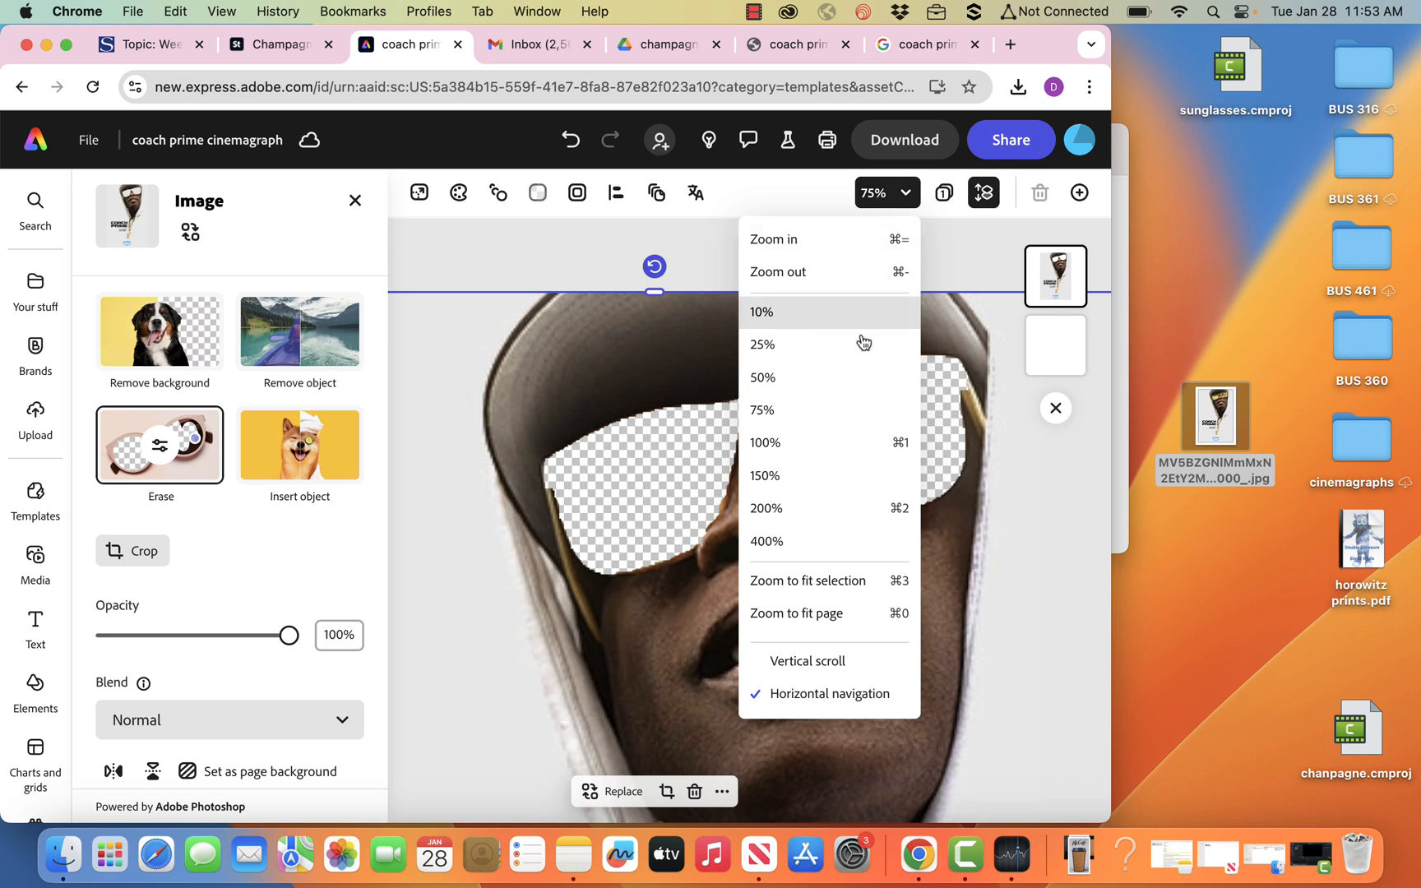
left_click(824, 627)
left_click(946, 334)
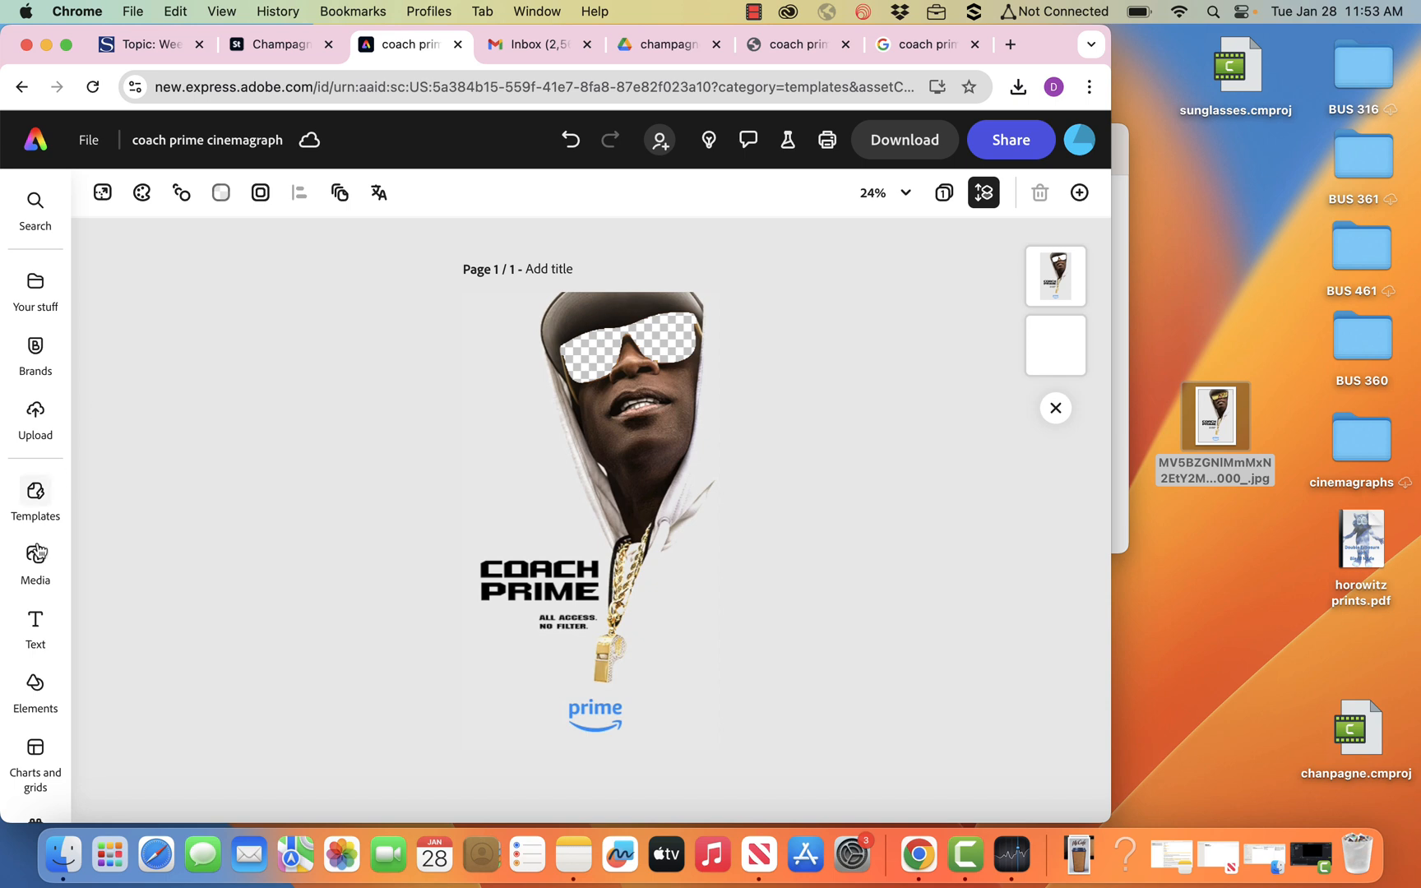
left_click(37, 552)
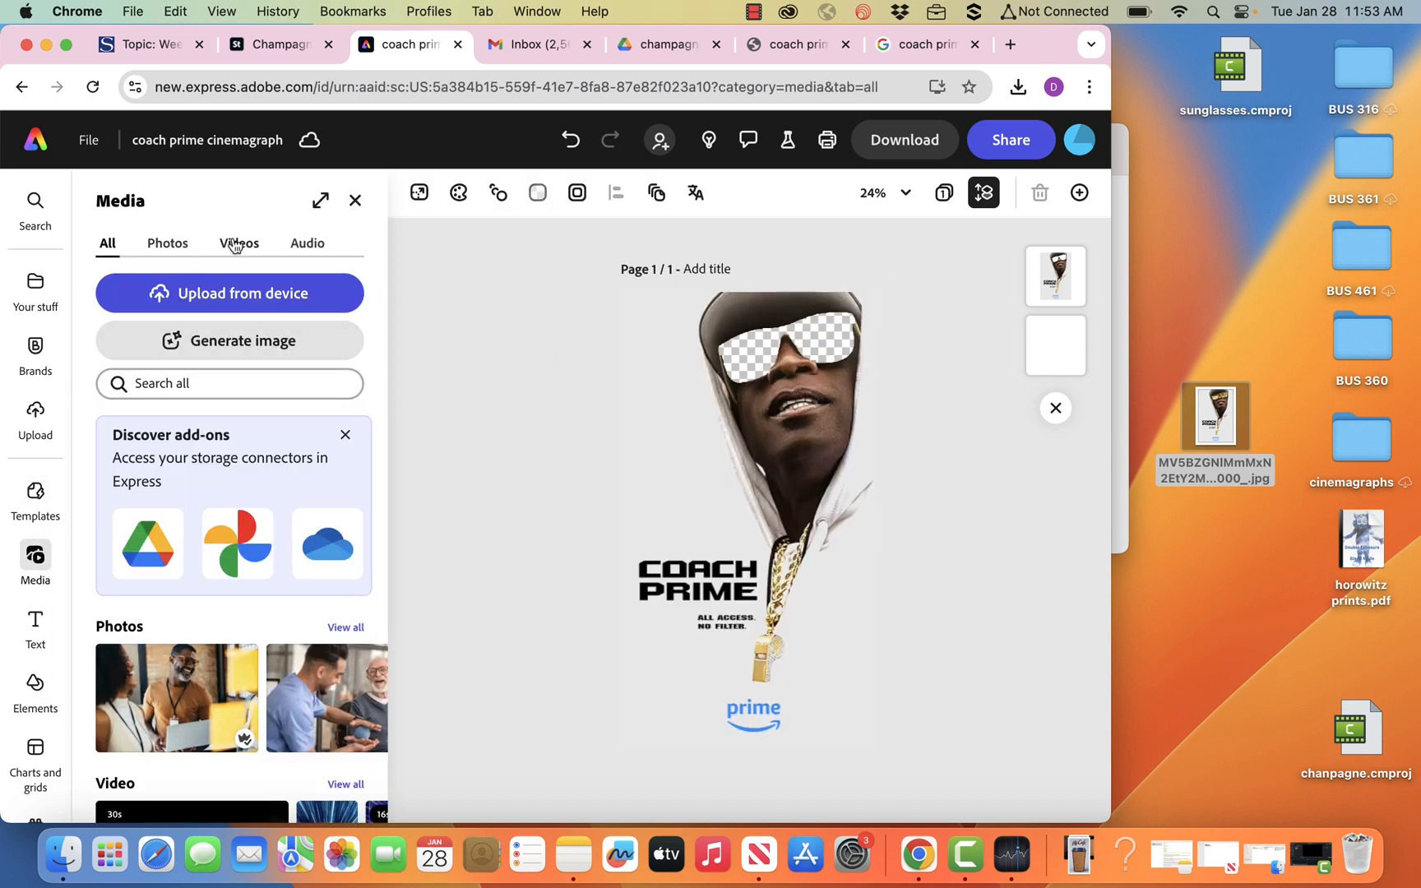
left_click(235, 243)
left_click(182, 338)
type("stage lights")
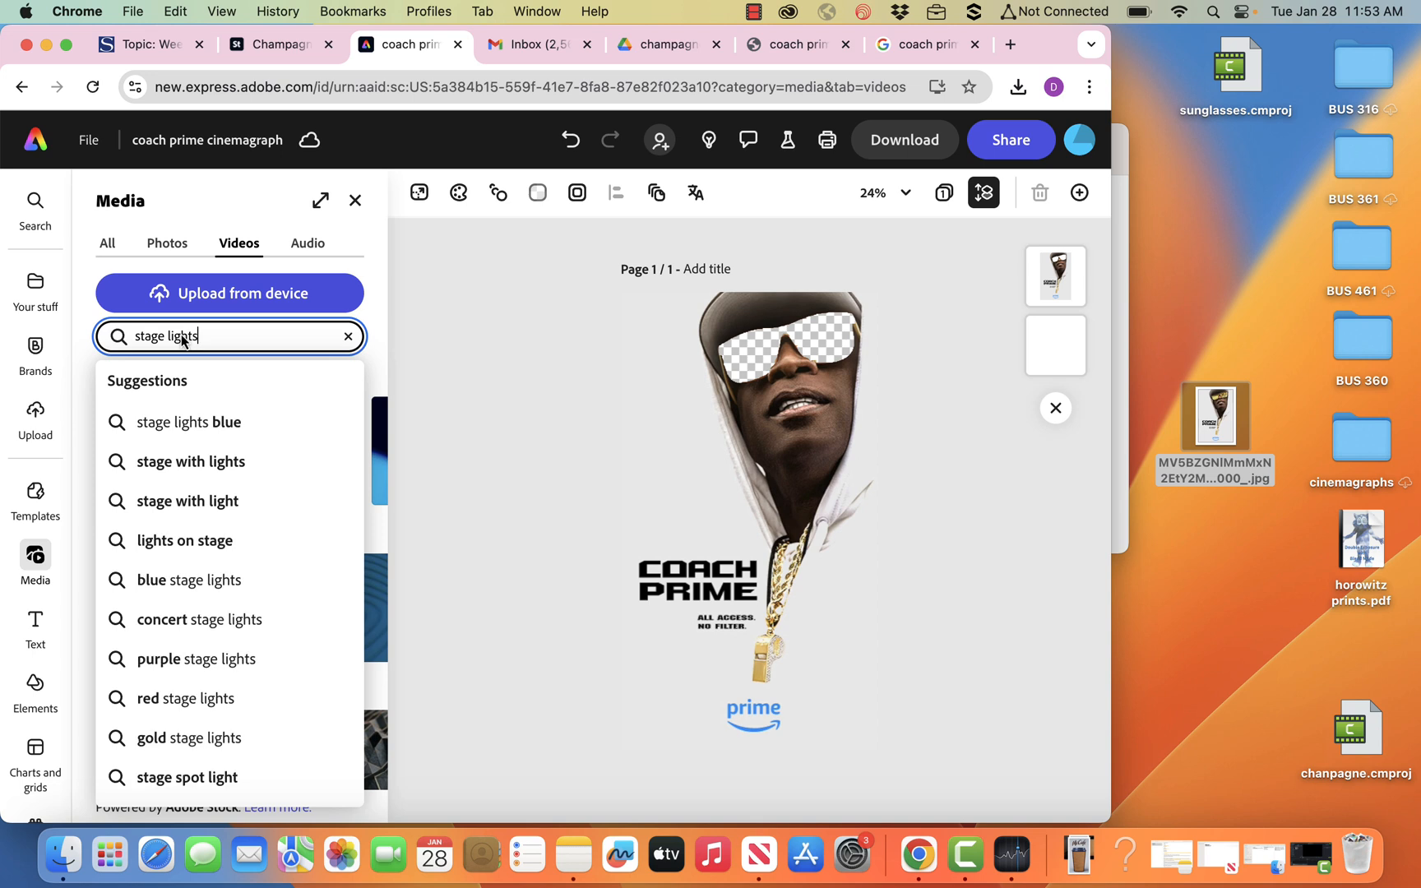
key("Return")
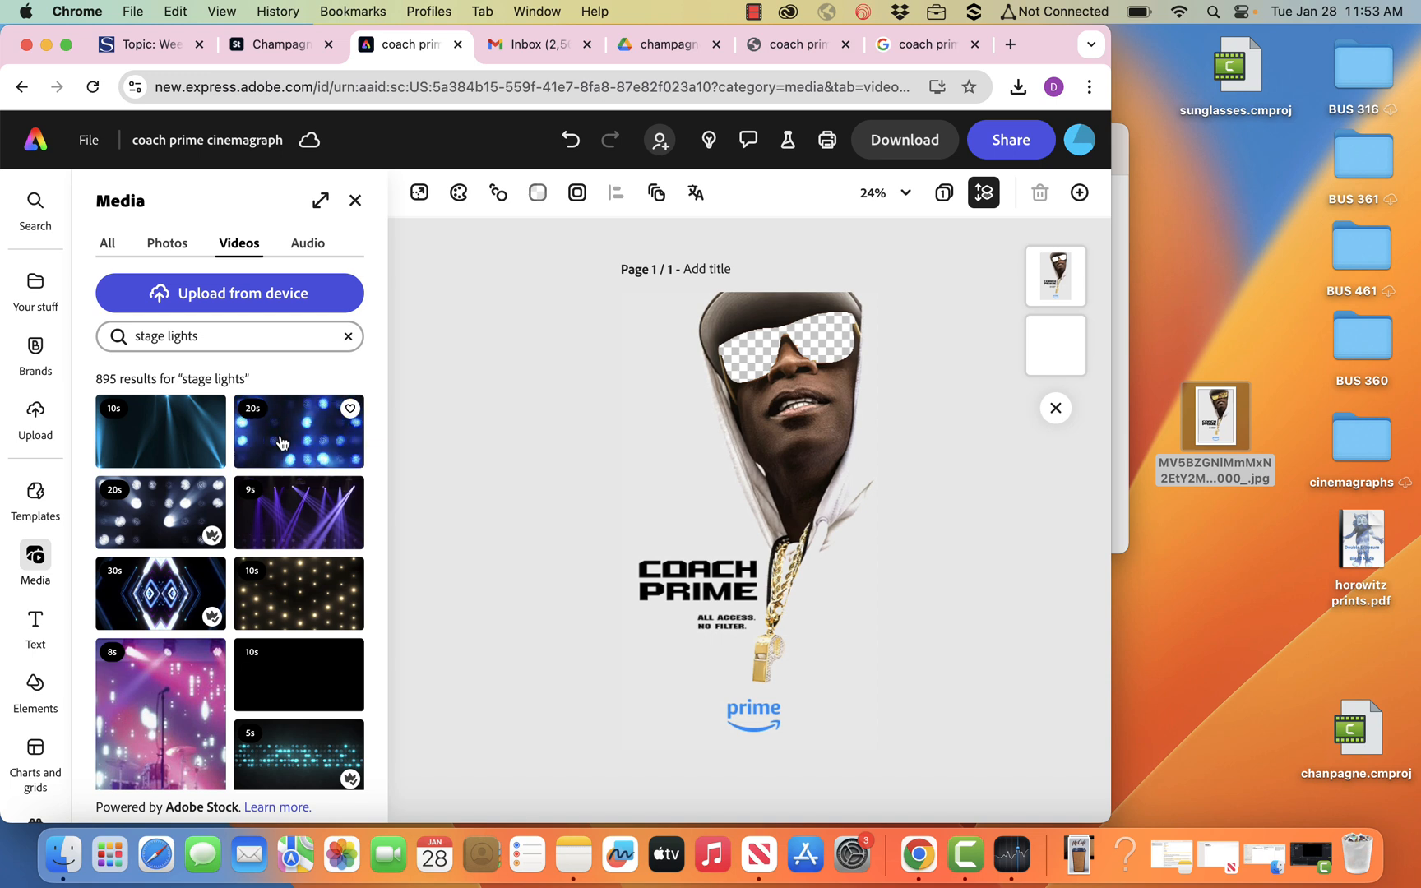
Place the 20-second blue stage lights video over the sunglasses and move its layer beneath the cut-out poster.
left_click_drag(281, 442, 866, 386)
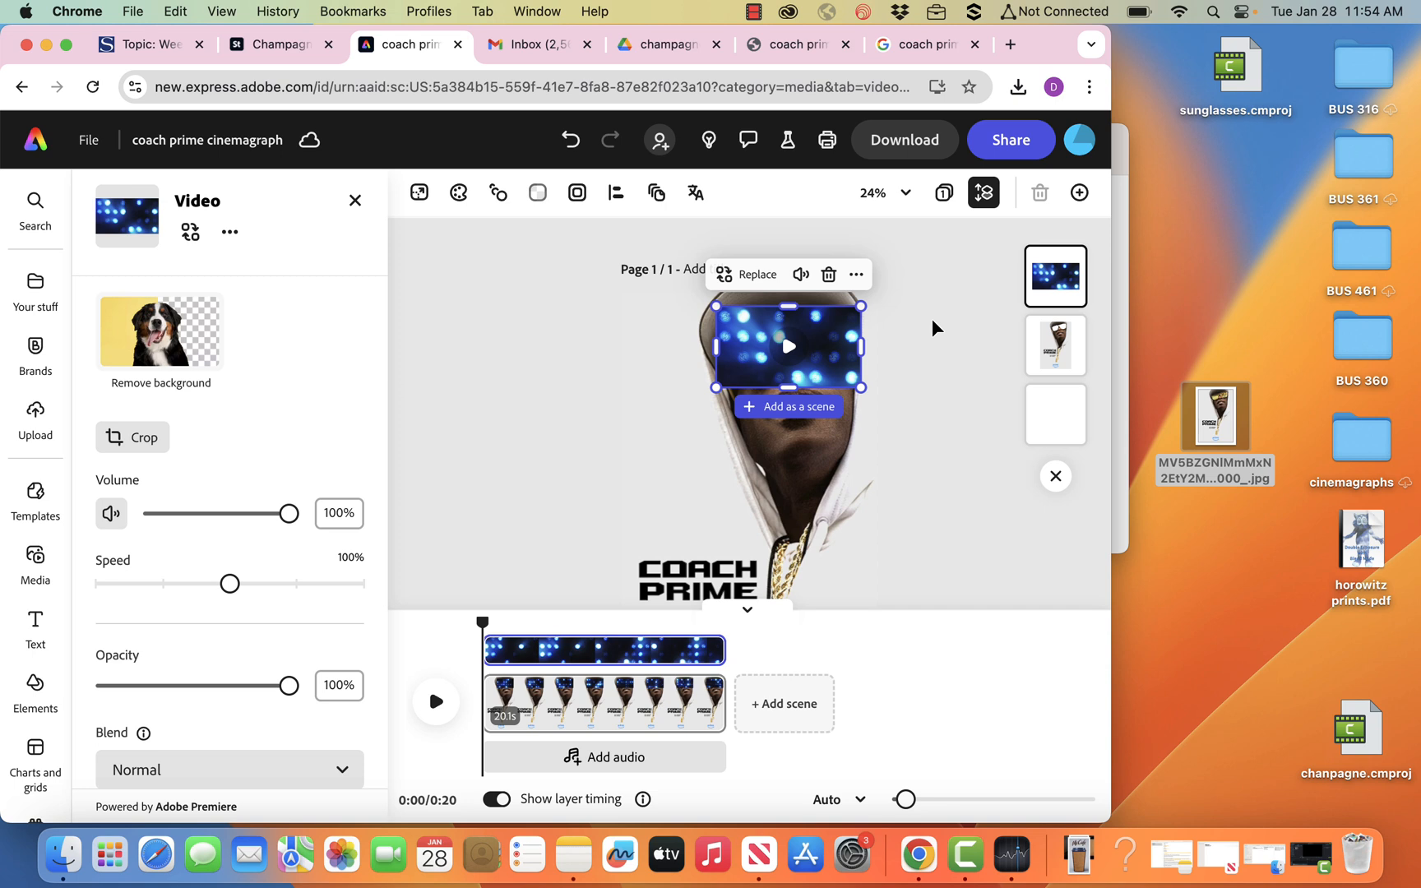
left_click_drag(1055, 276, 1061, 347)
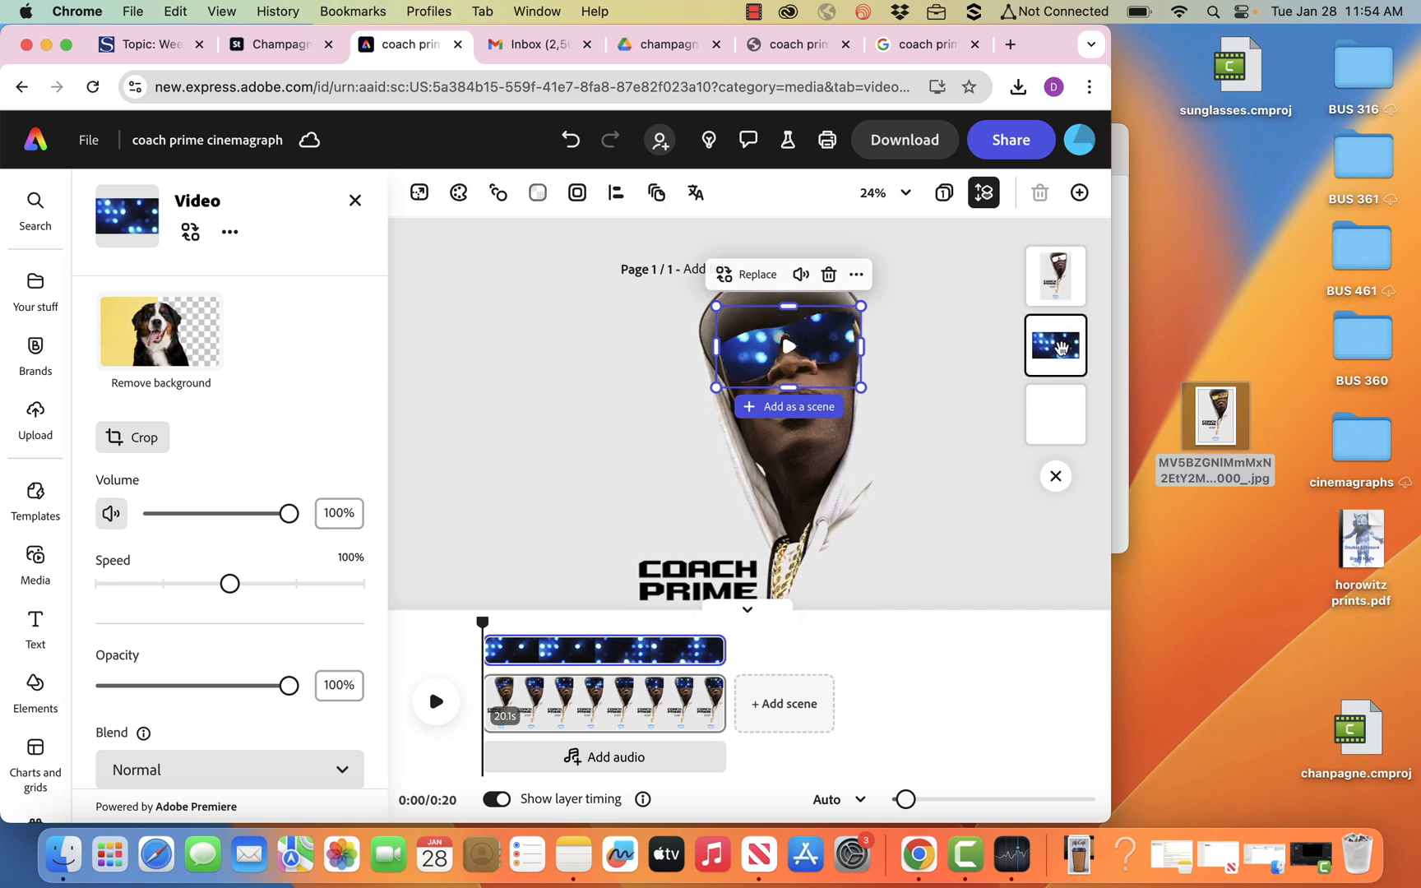
left_click(946, 352)
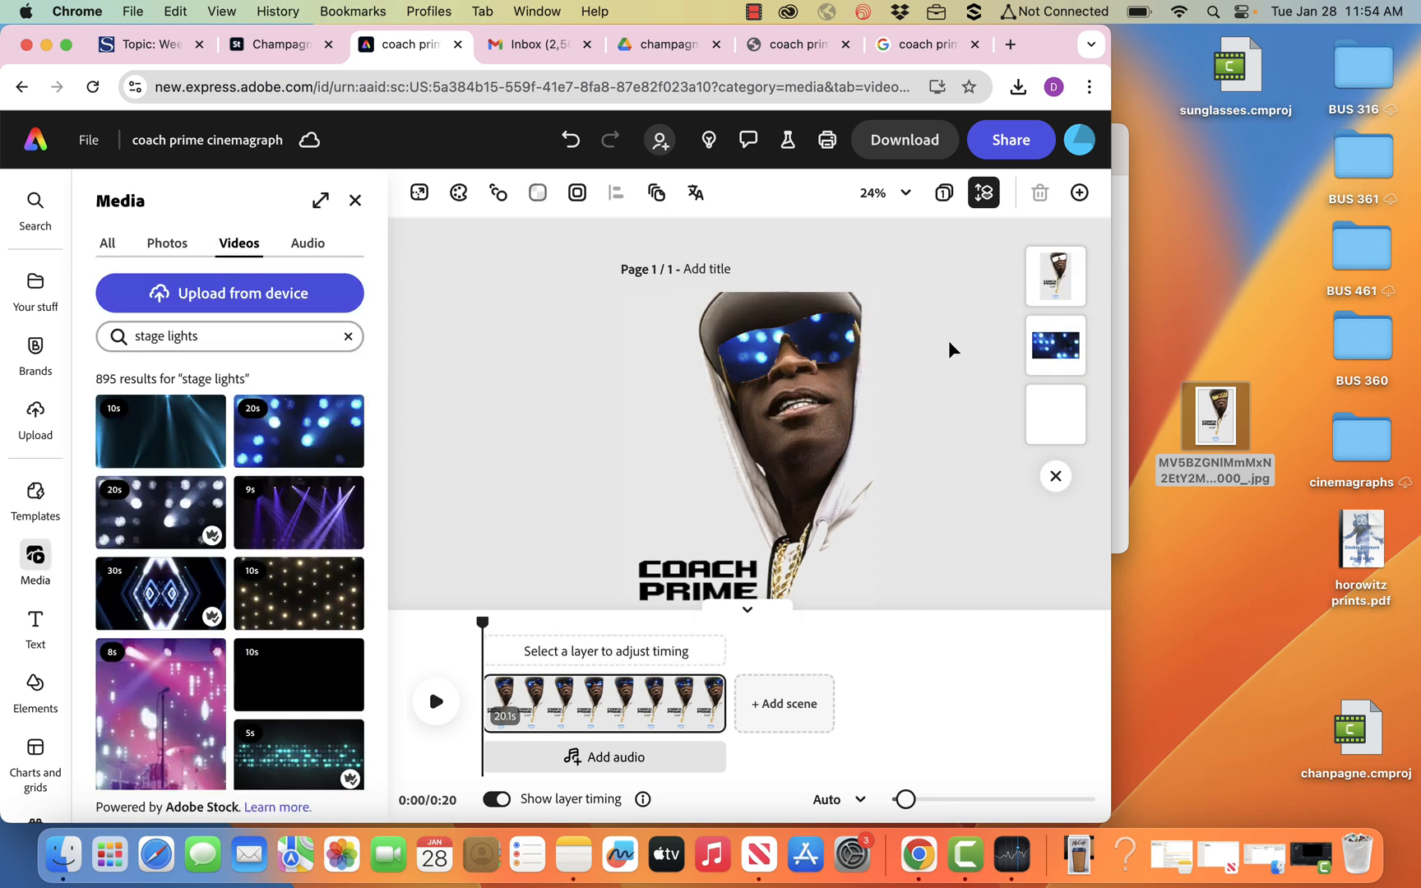
Play the first seconds of the scene to preview the lights moving in the sunglasses, and close the media library.
left_click(438, 704)
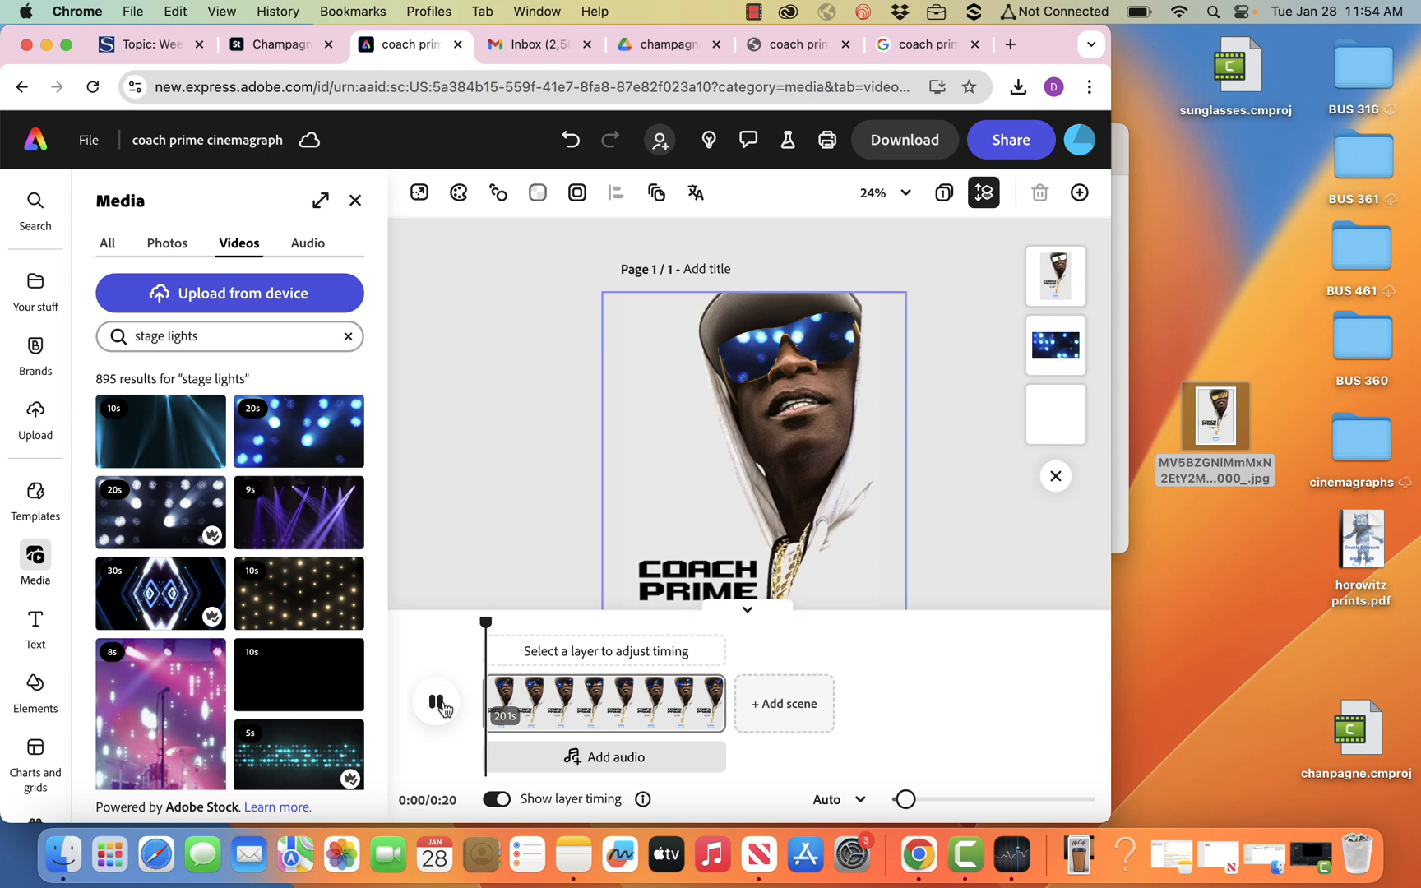
left_click(438, 704)
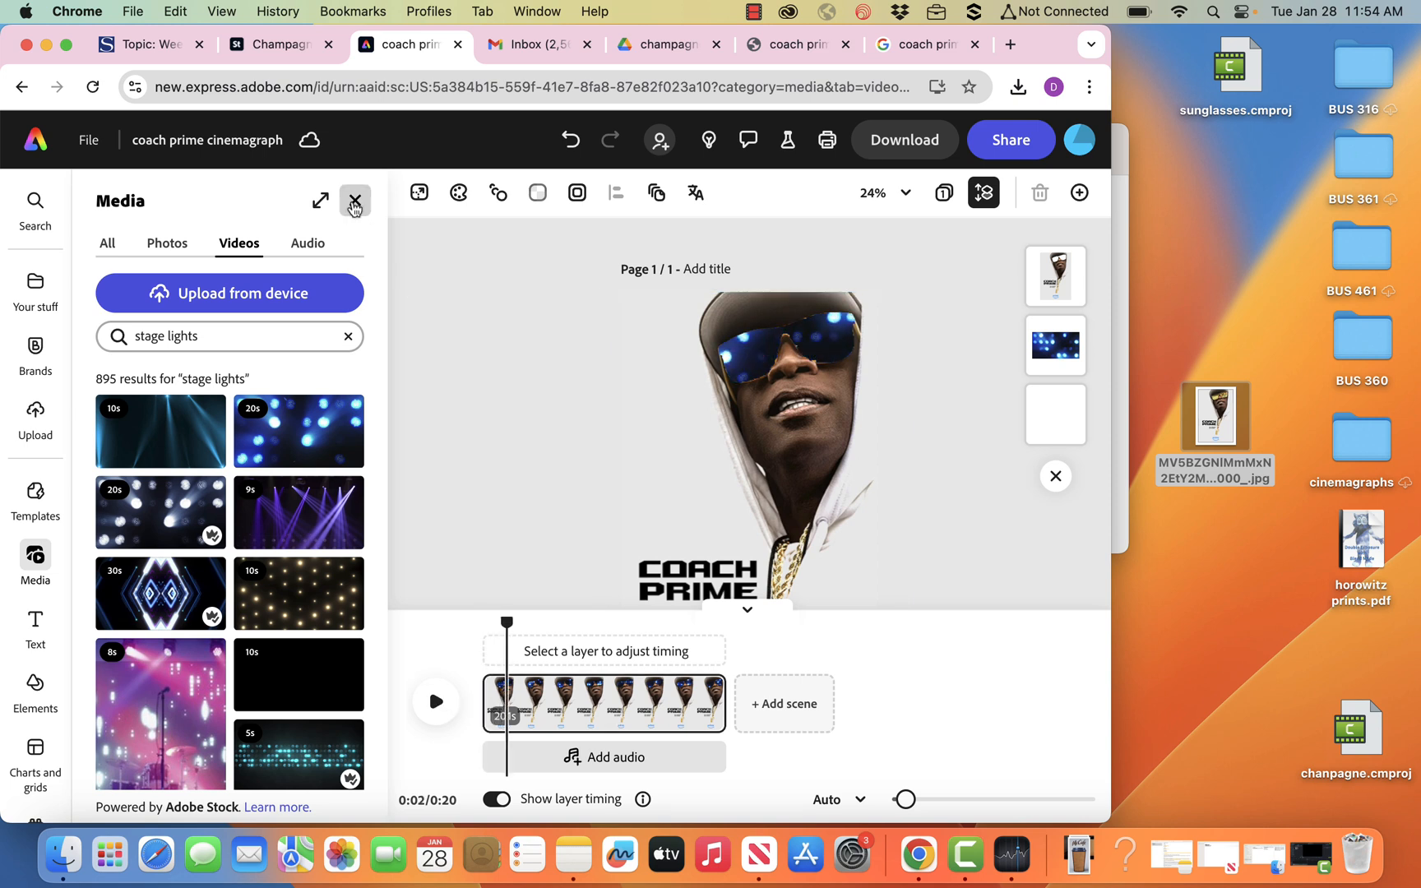
left_click(355, 200)
Apply the Grayscale effect to the stage lights video layer.
left_click(1058, 362)
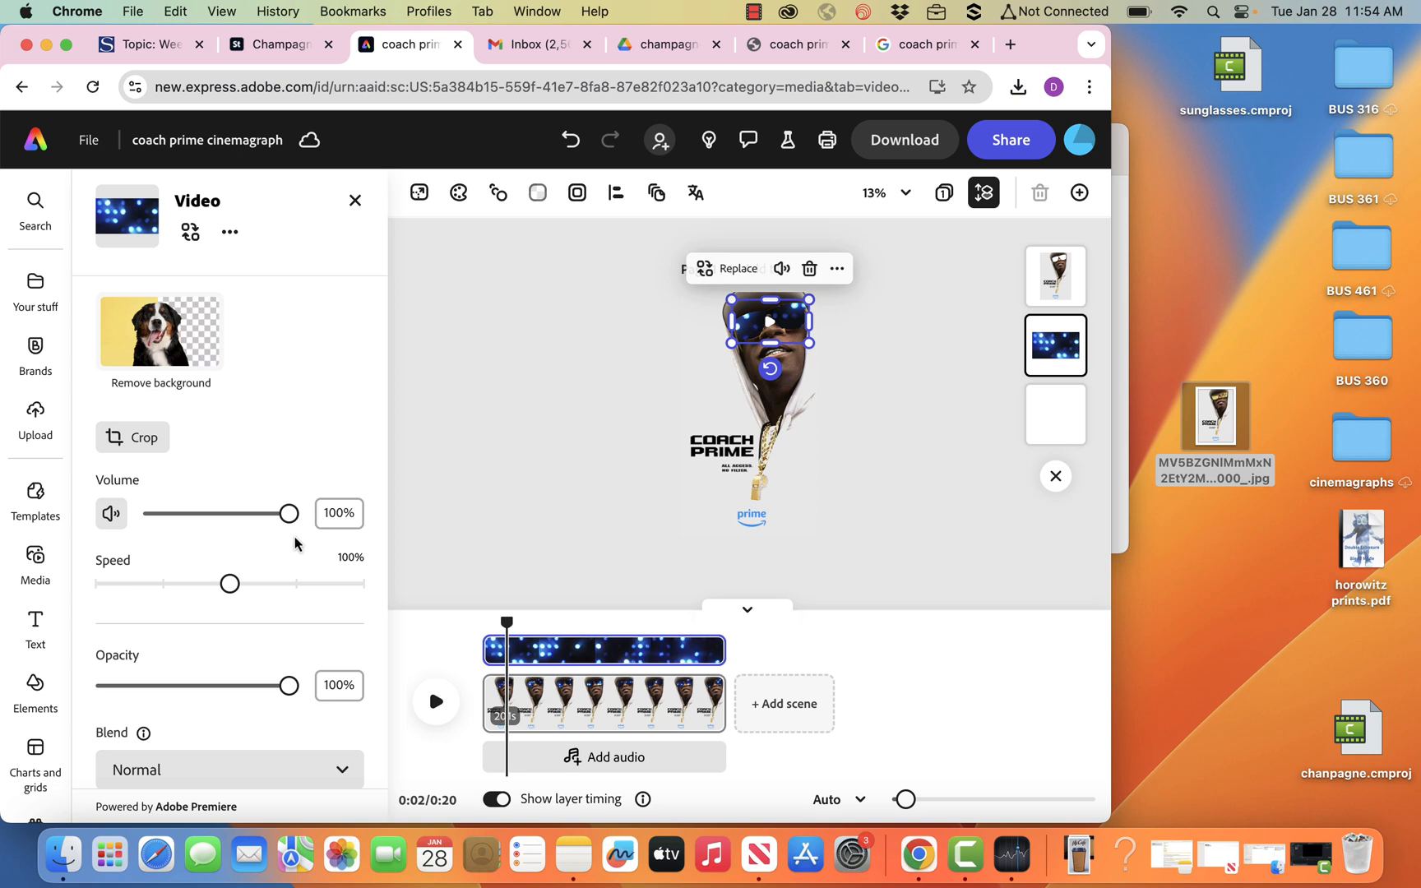
scroll(267, 638, "down", 5)
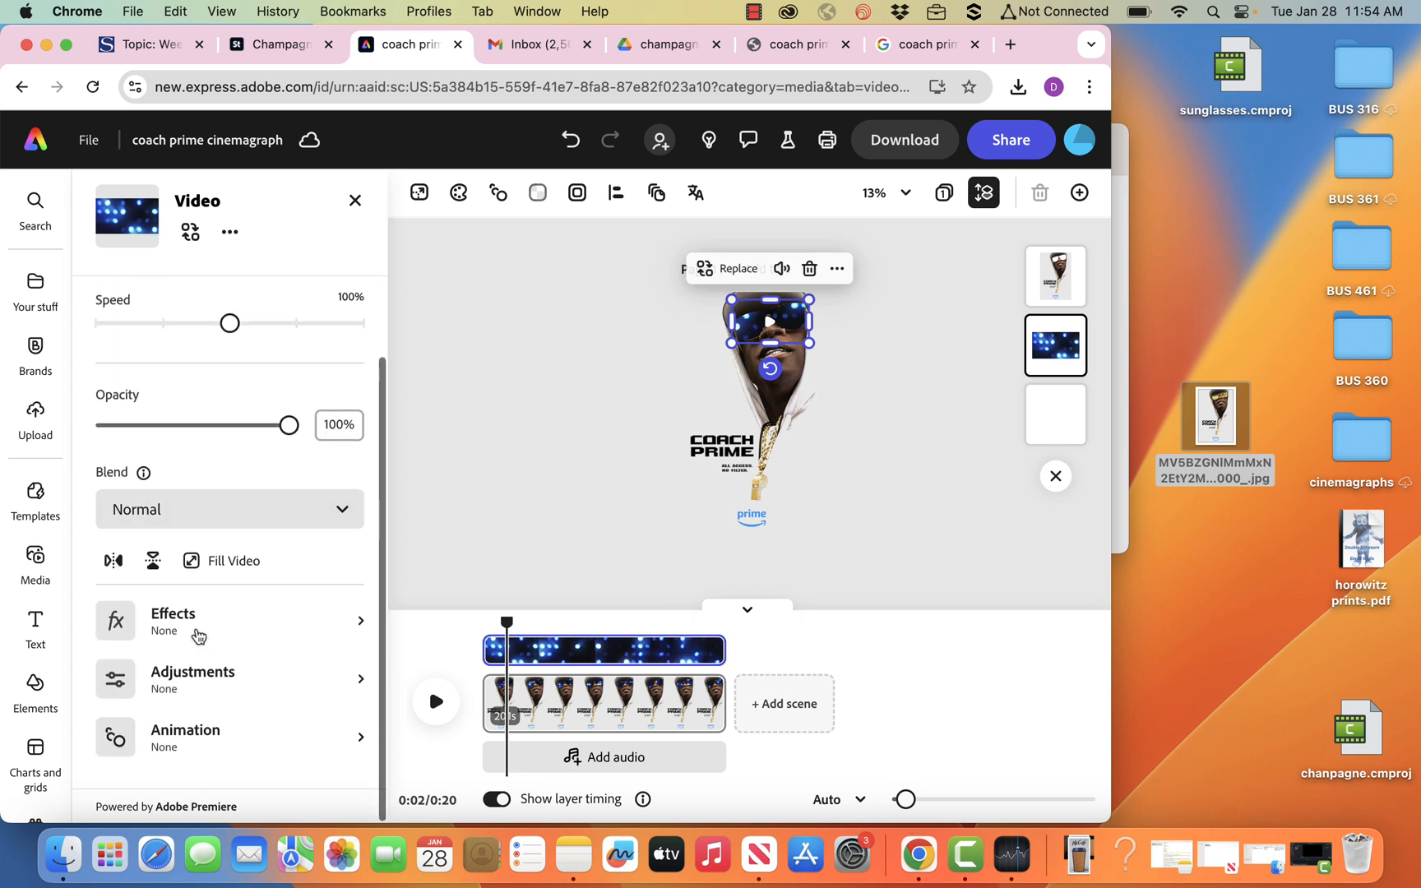
left_click(197, 634)
left_click(234, 328)
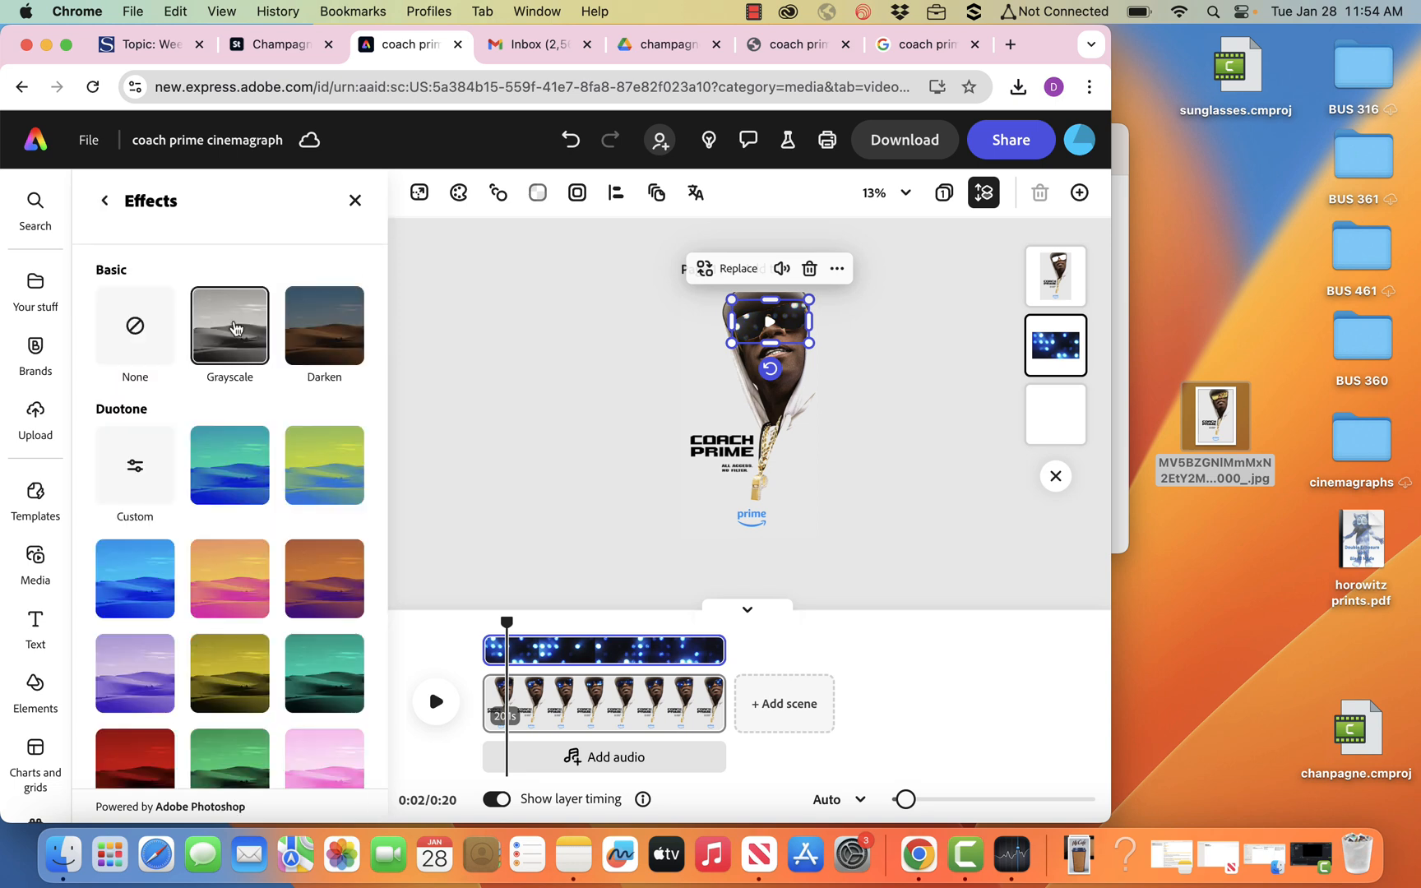
left_click(553, 383)
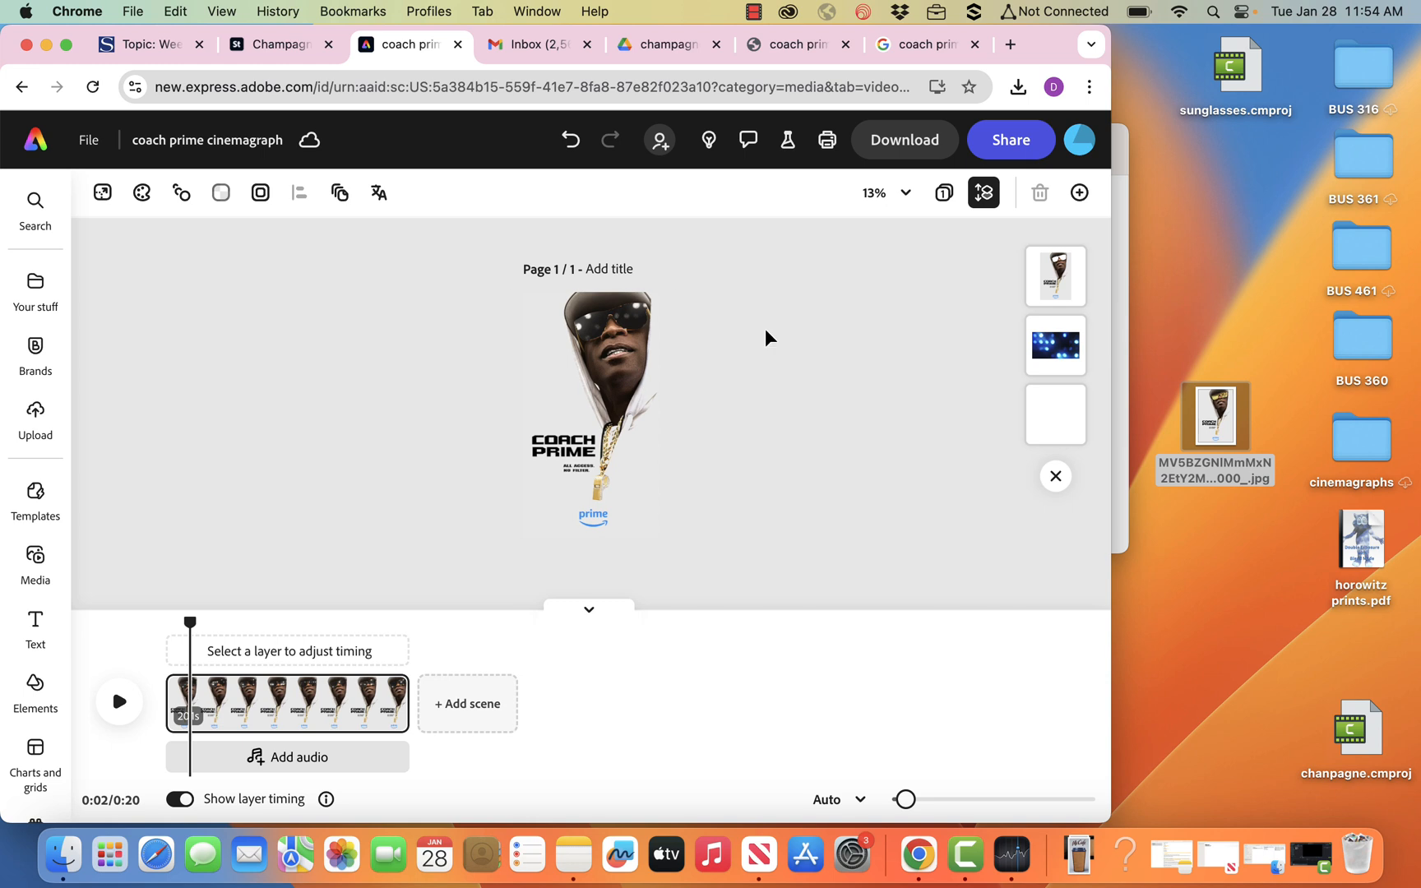
Raise the contrast of the stage lights video layer to 100.
left_click(1057, 359)
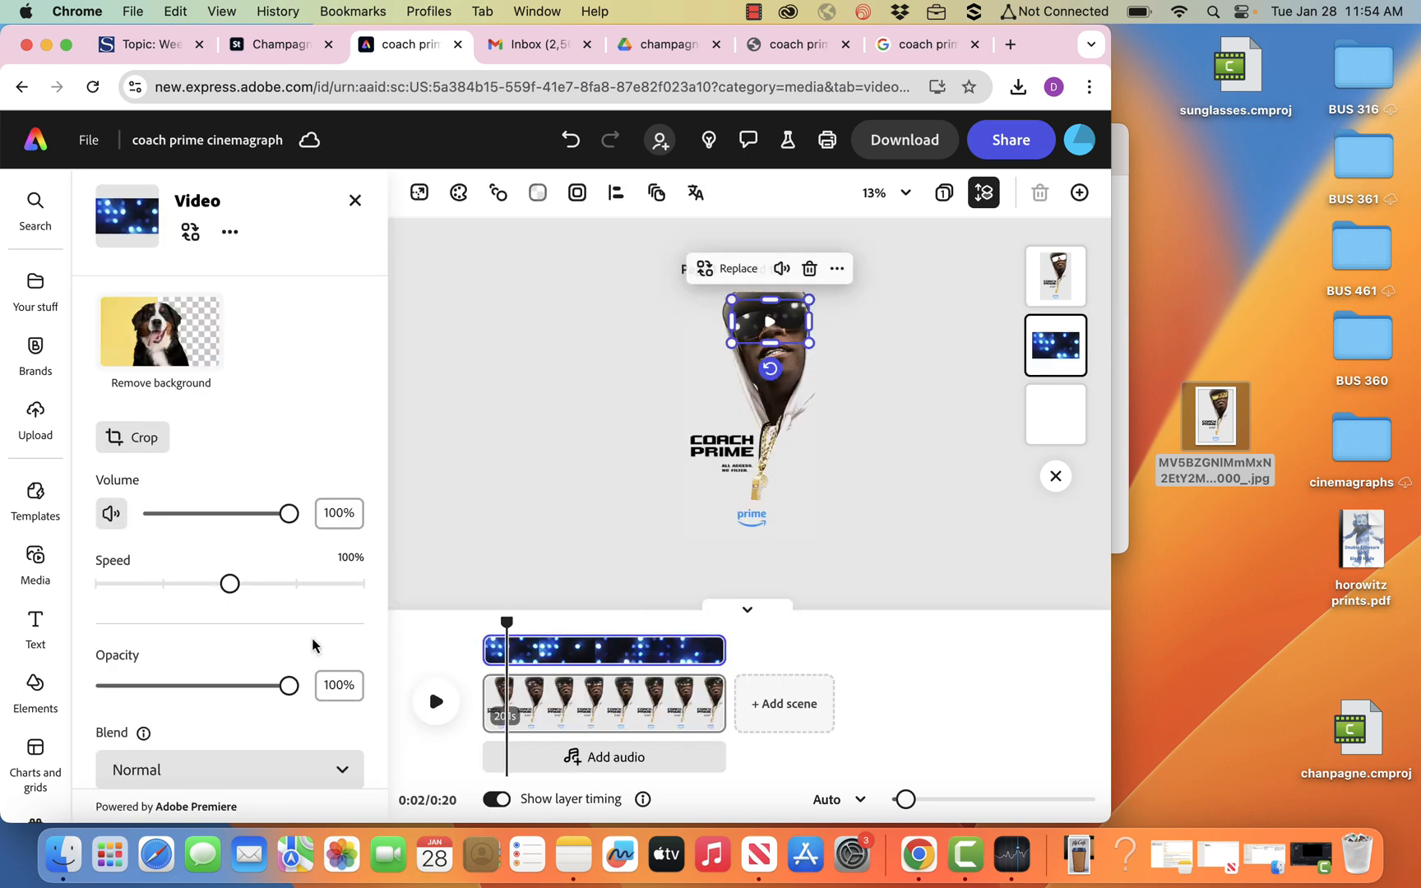
scroll(296, 650, "down", 4)
scroll(276, 660, "down", 2)
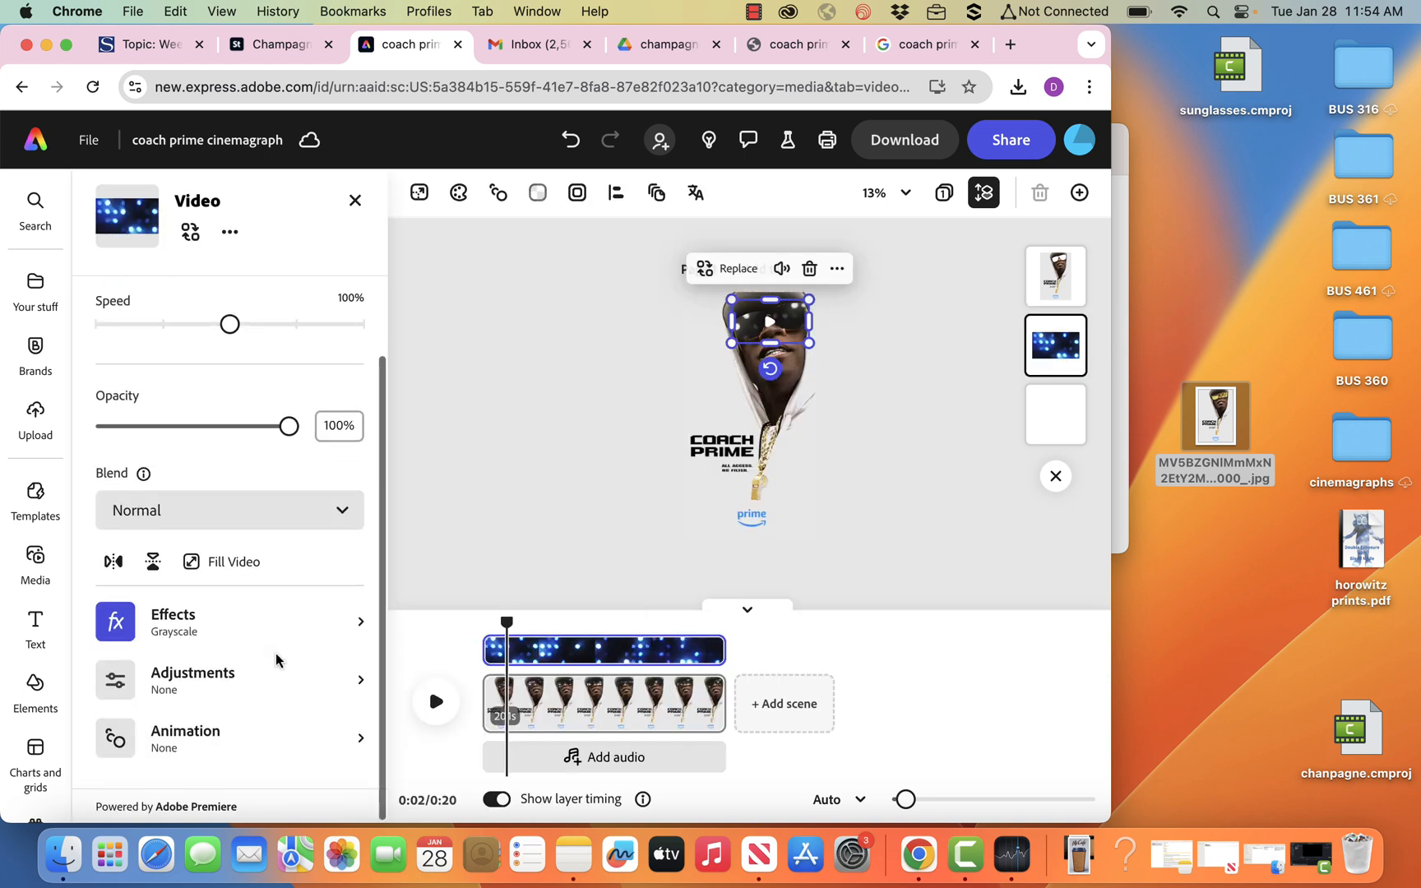
left_click(215, 676)
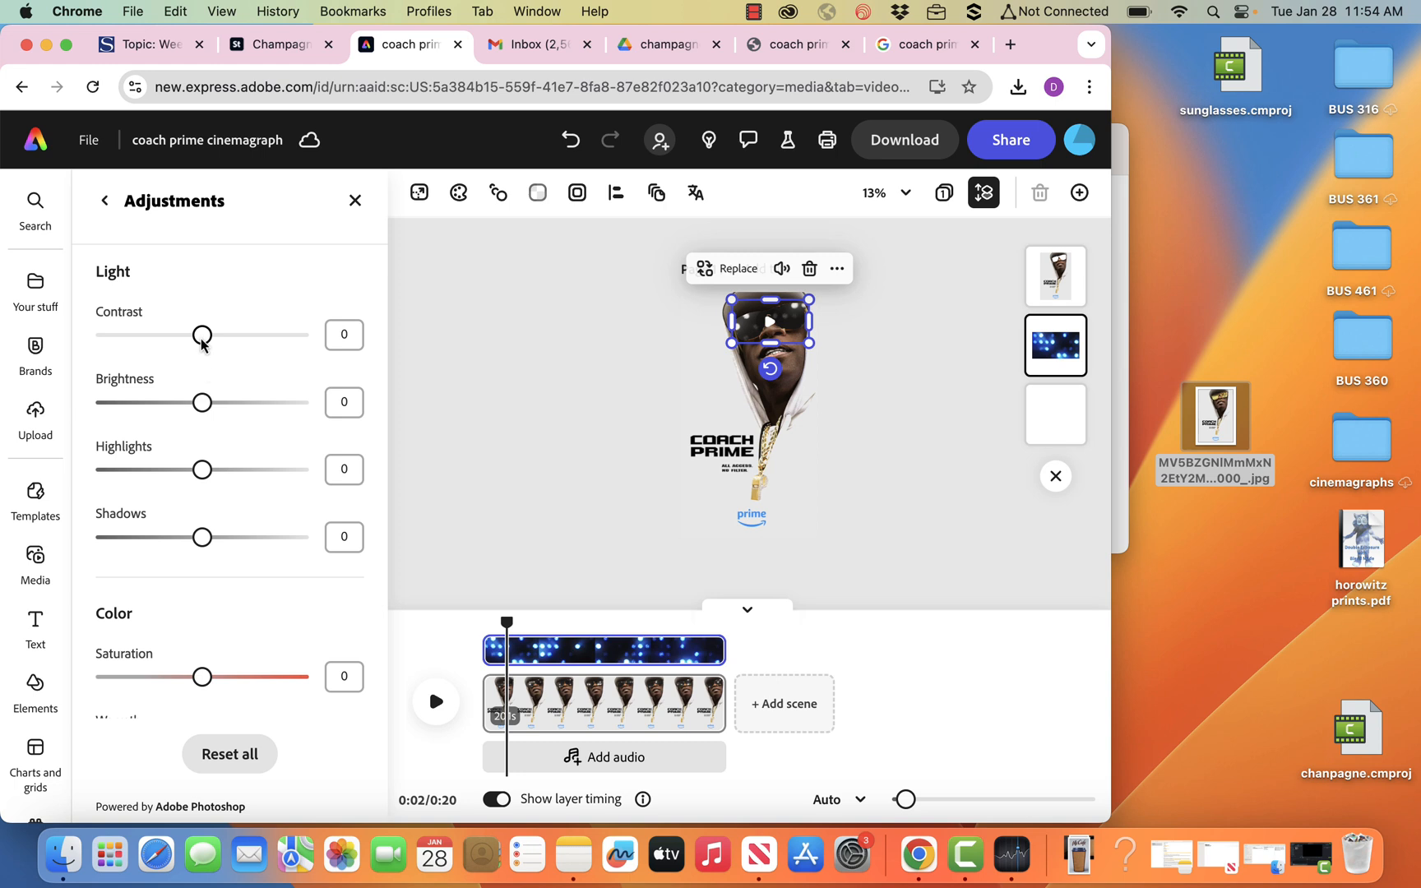
left_click_drag(202, 336, 315, 343)
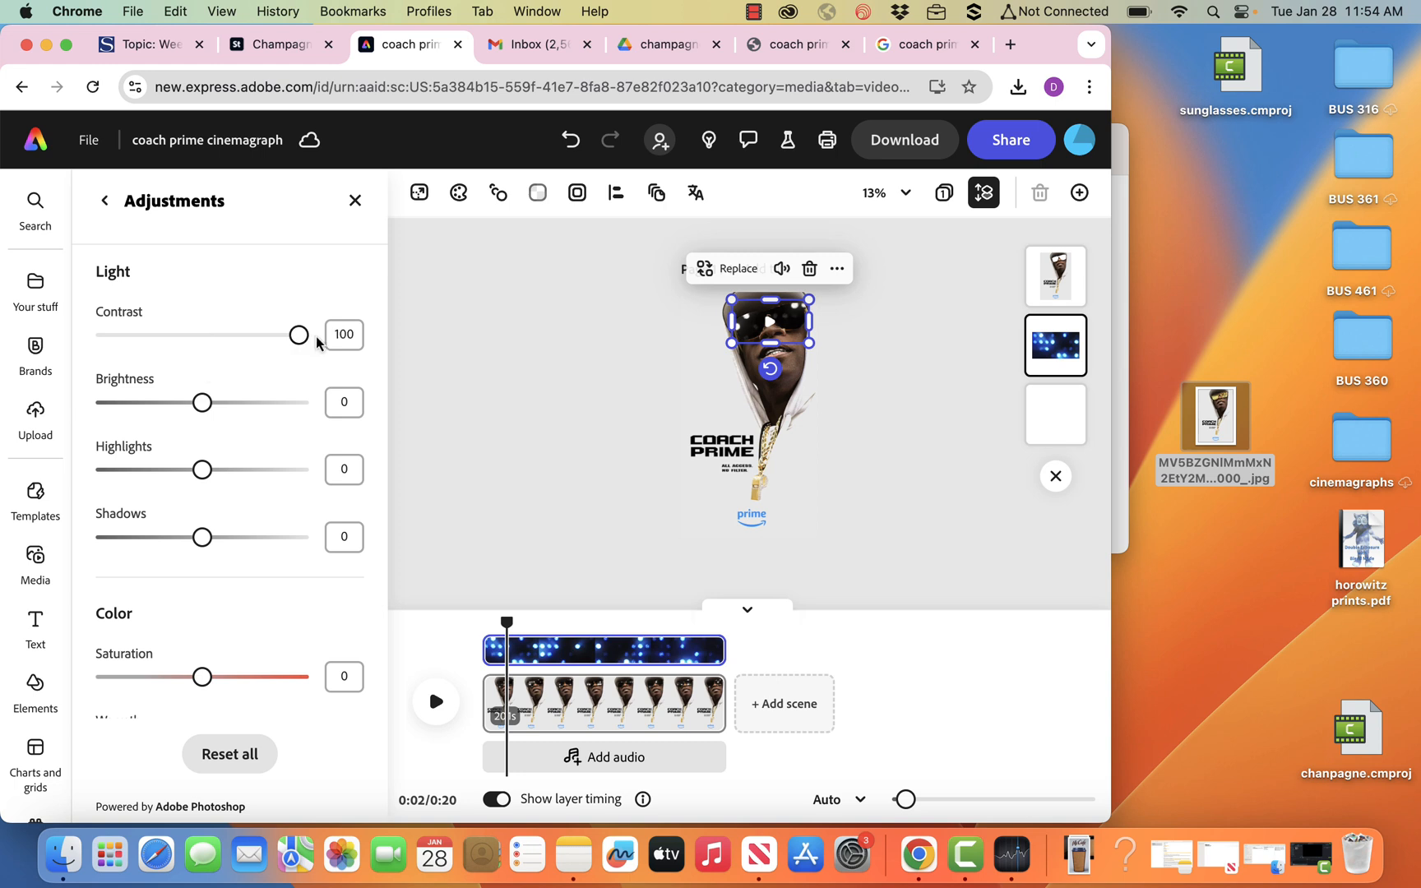
left_click(531, 378)
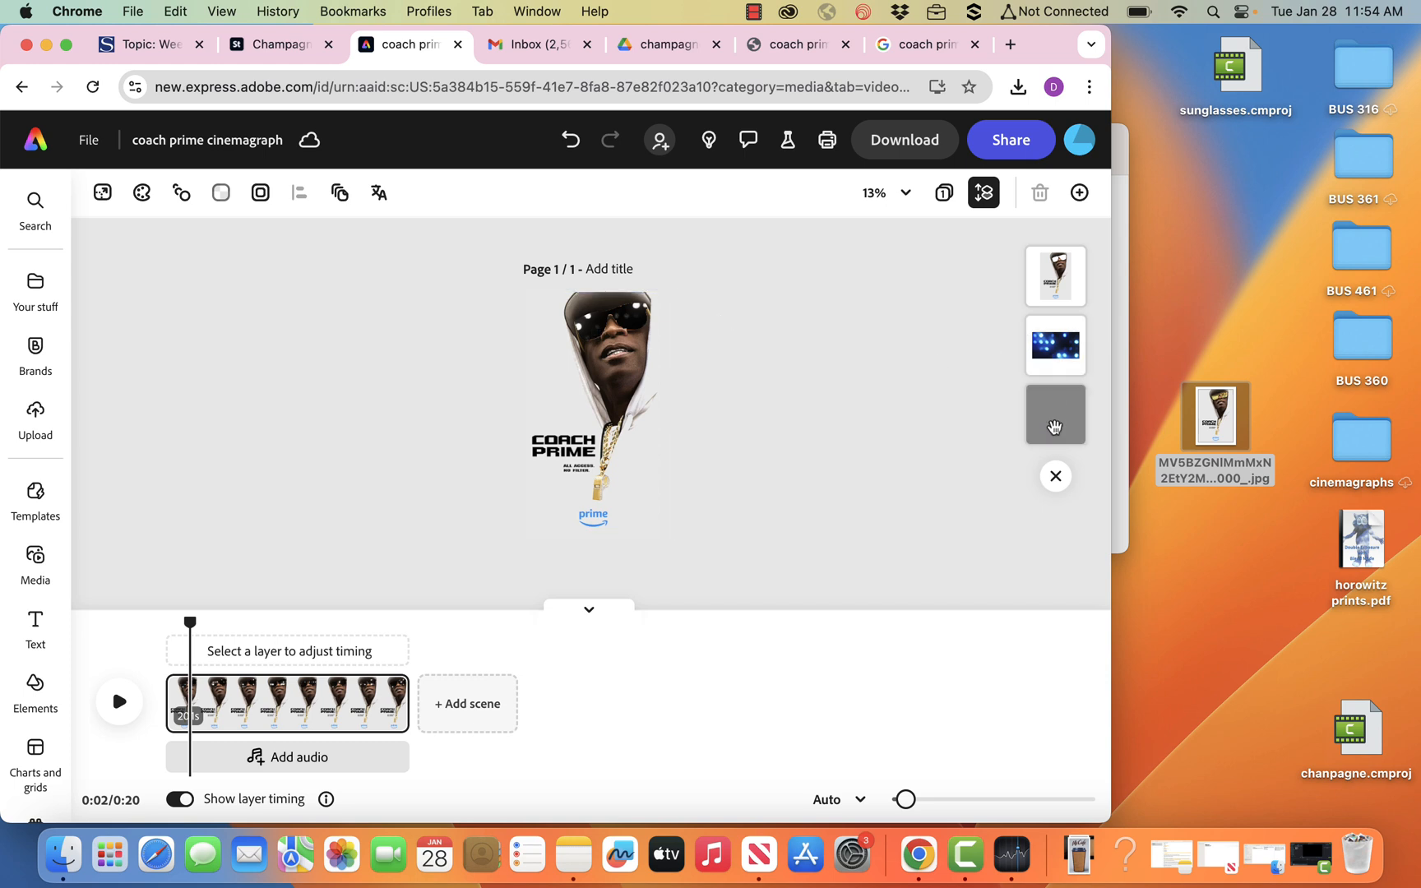
Set the bottom poster layer's opacity to 100% and move the playhead to about 13 seconds.
left_click(1055, 413)
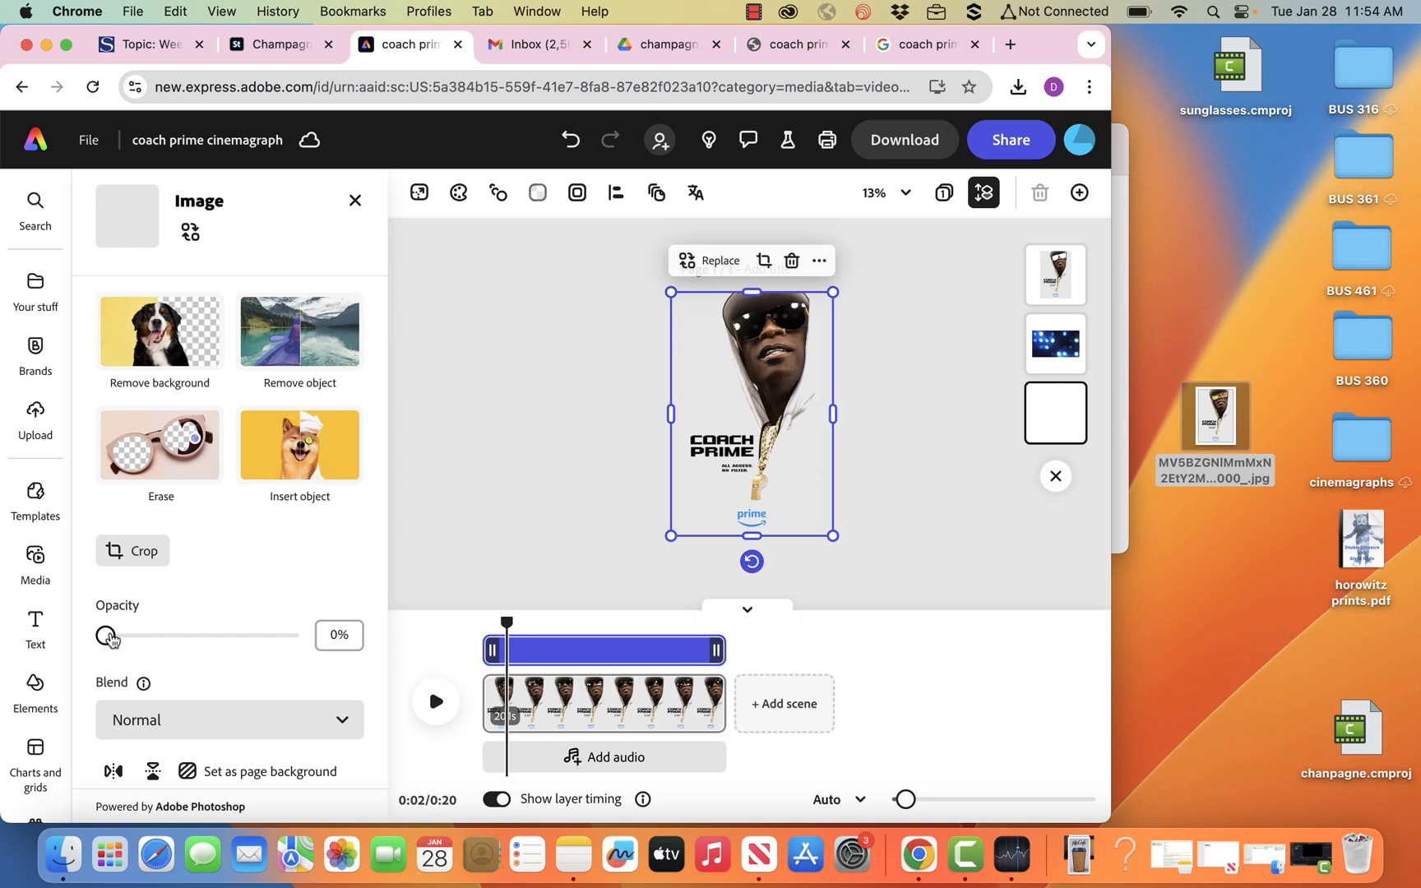
left_click_drag(106, 636, 341, 666)
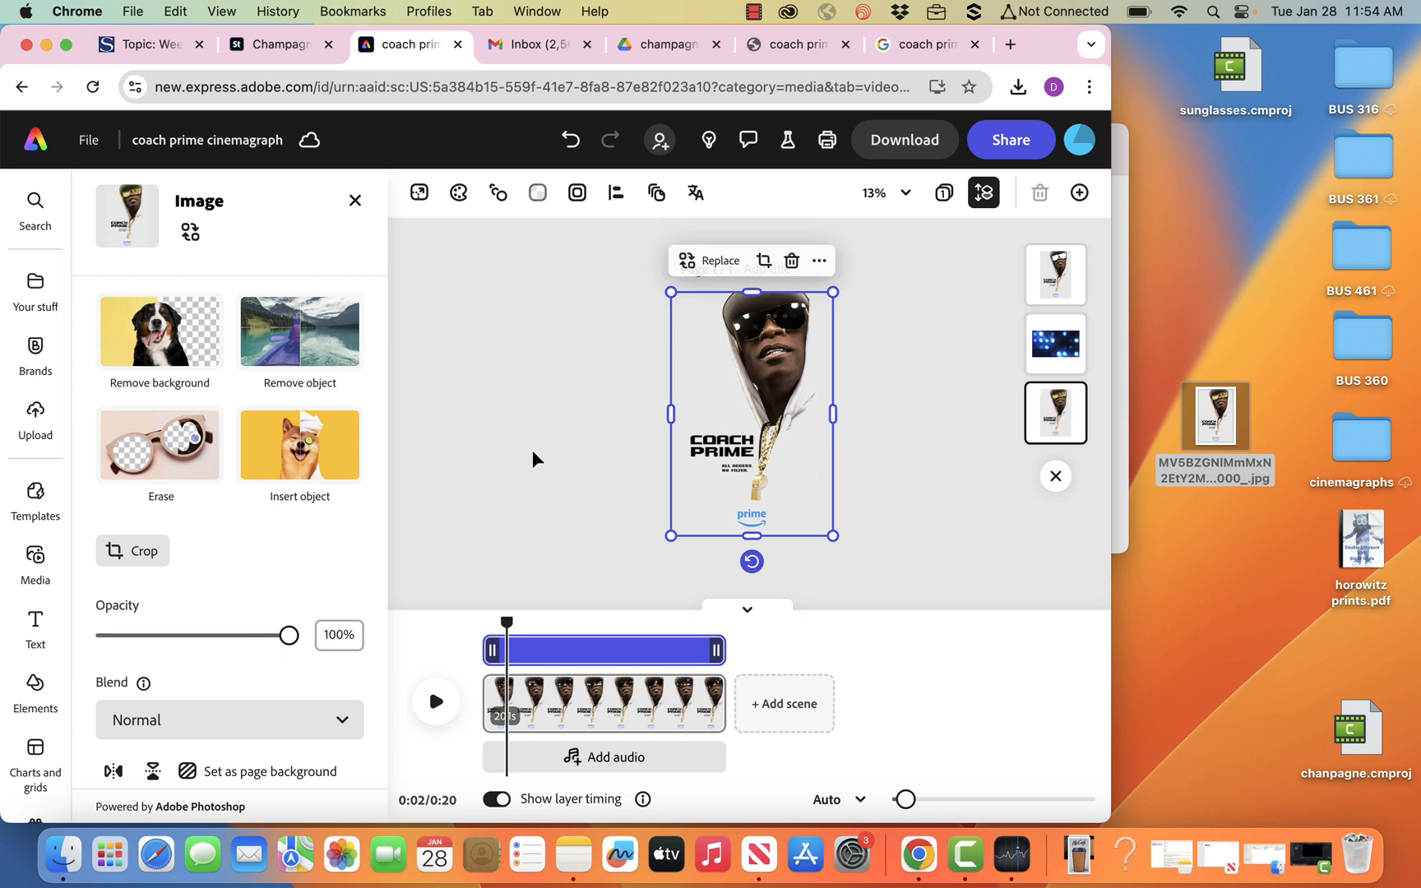
left_click_drag(506, 630, 646, 640)
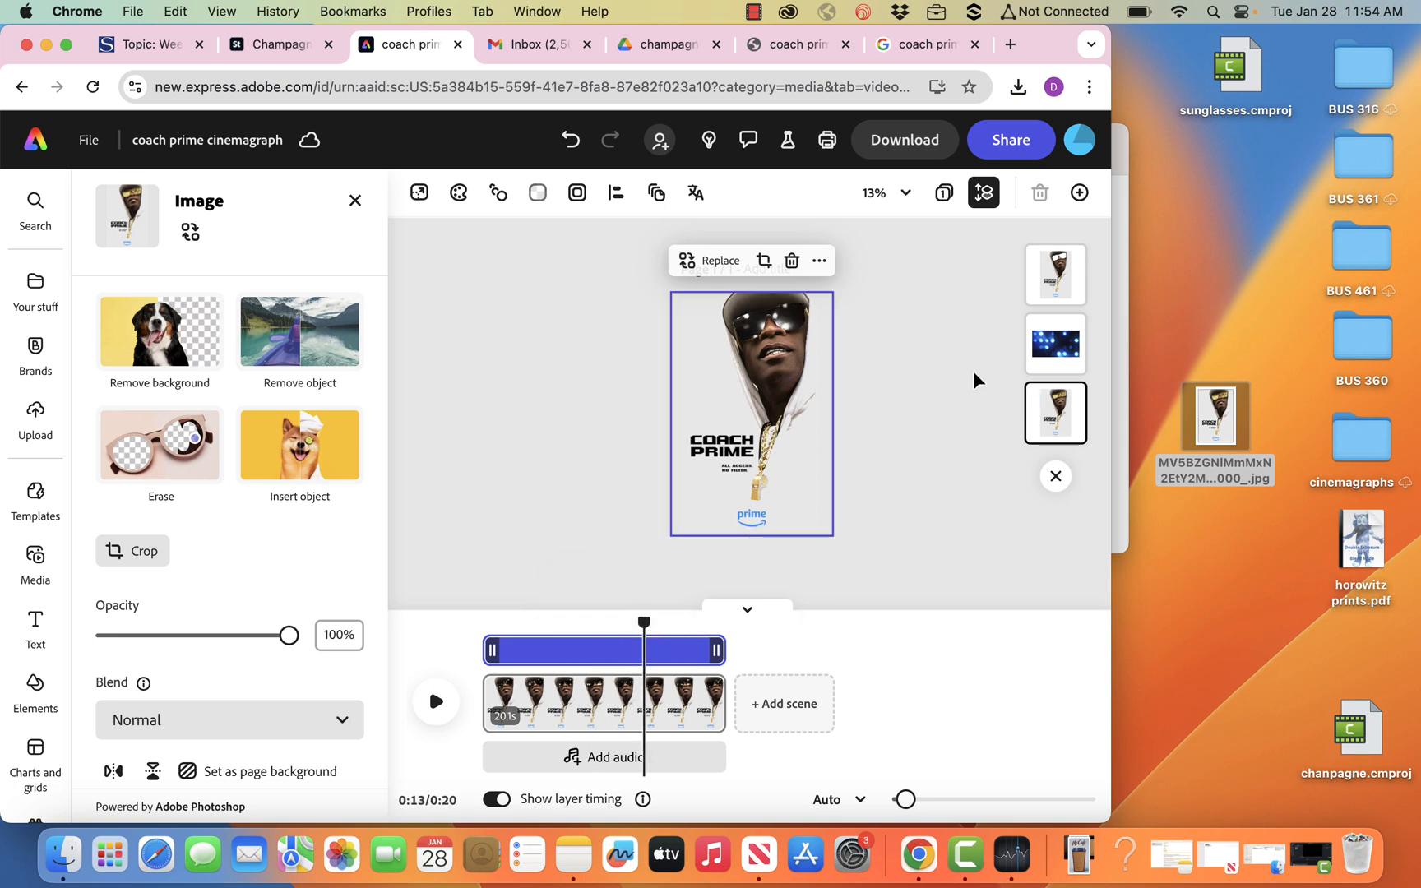
left_click(972, 405)
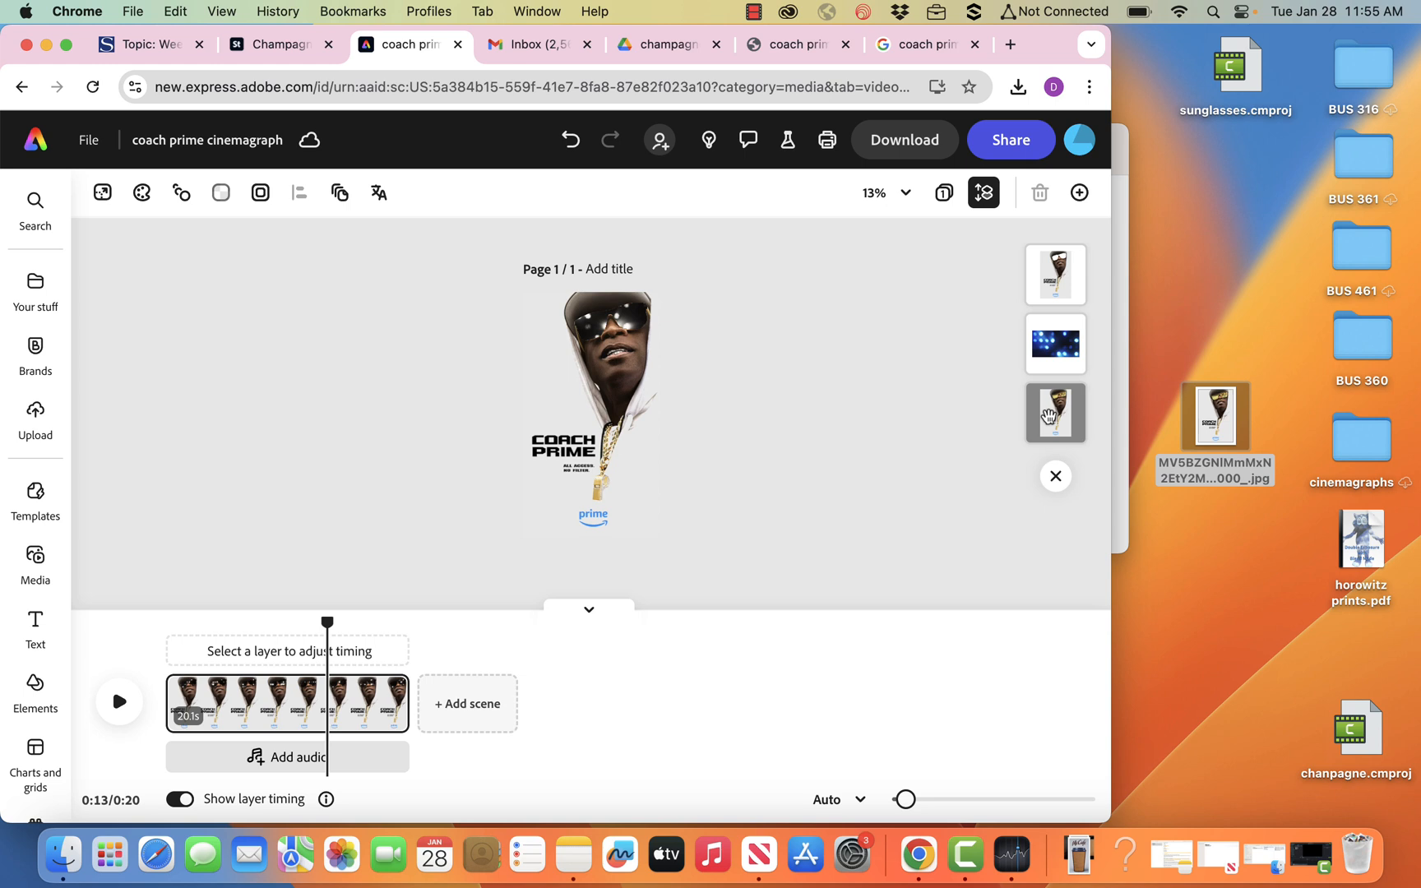
left_click(1056, 415)
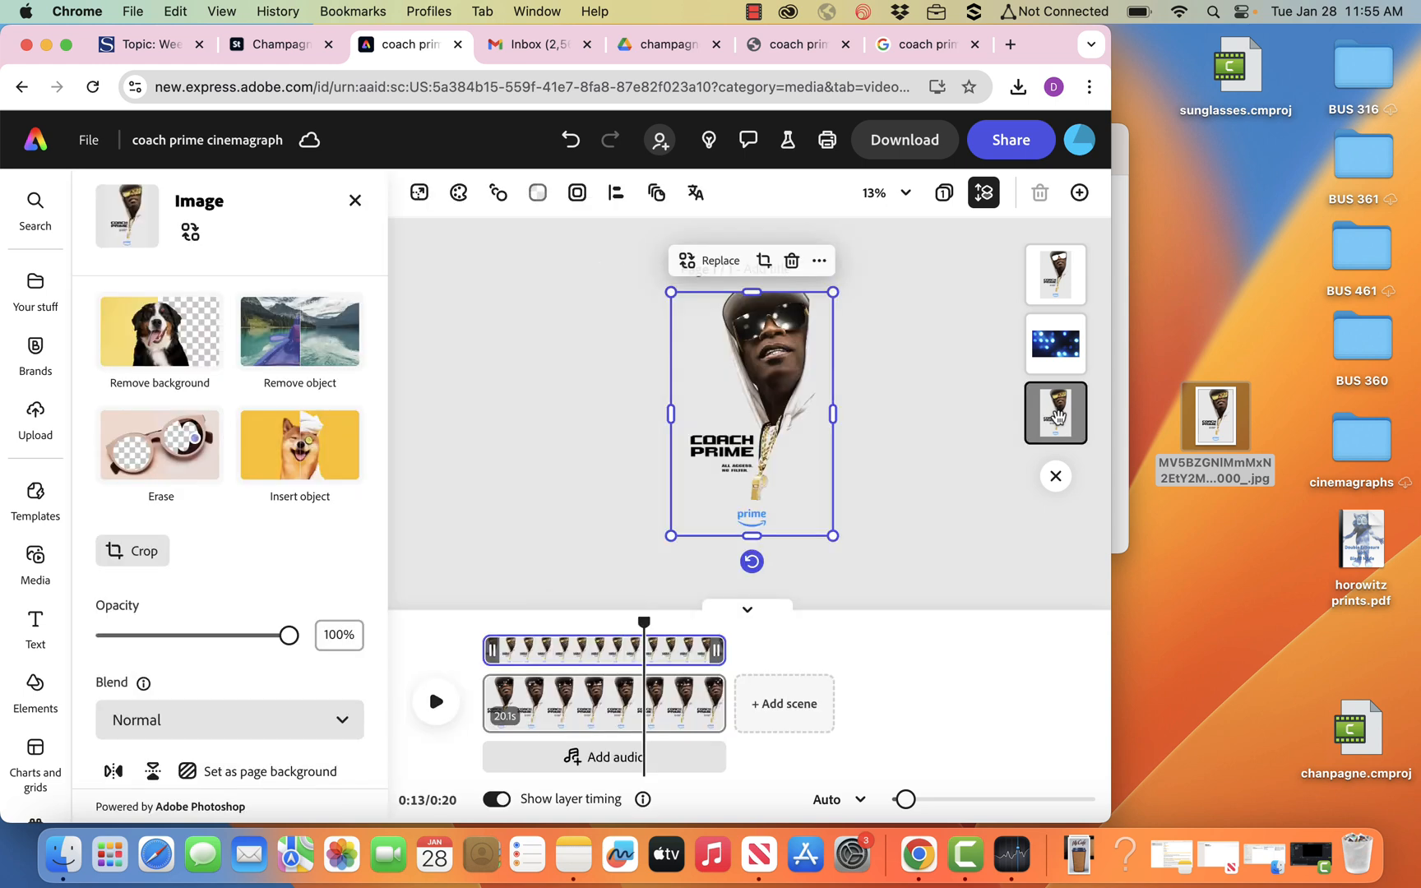
Set the stage lights video layer's blend mode to Screen and play a few seconds of the scene.
left_click(1060, 350)
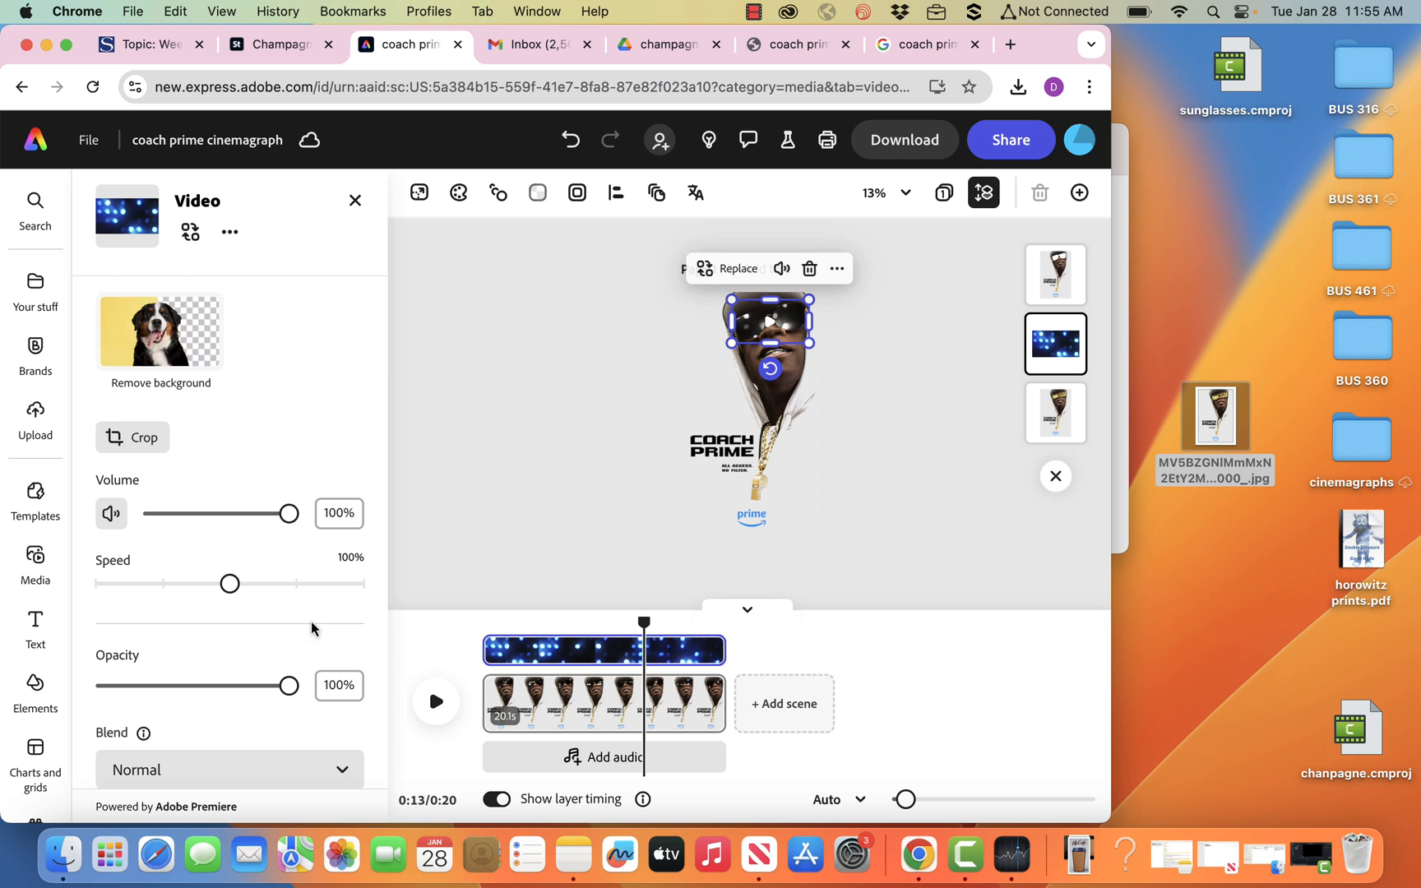
scroll(311, 628, "down", 2)
left_click(317, 690)
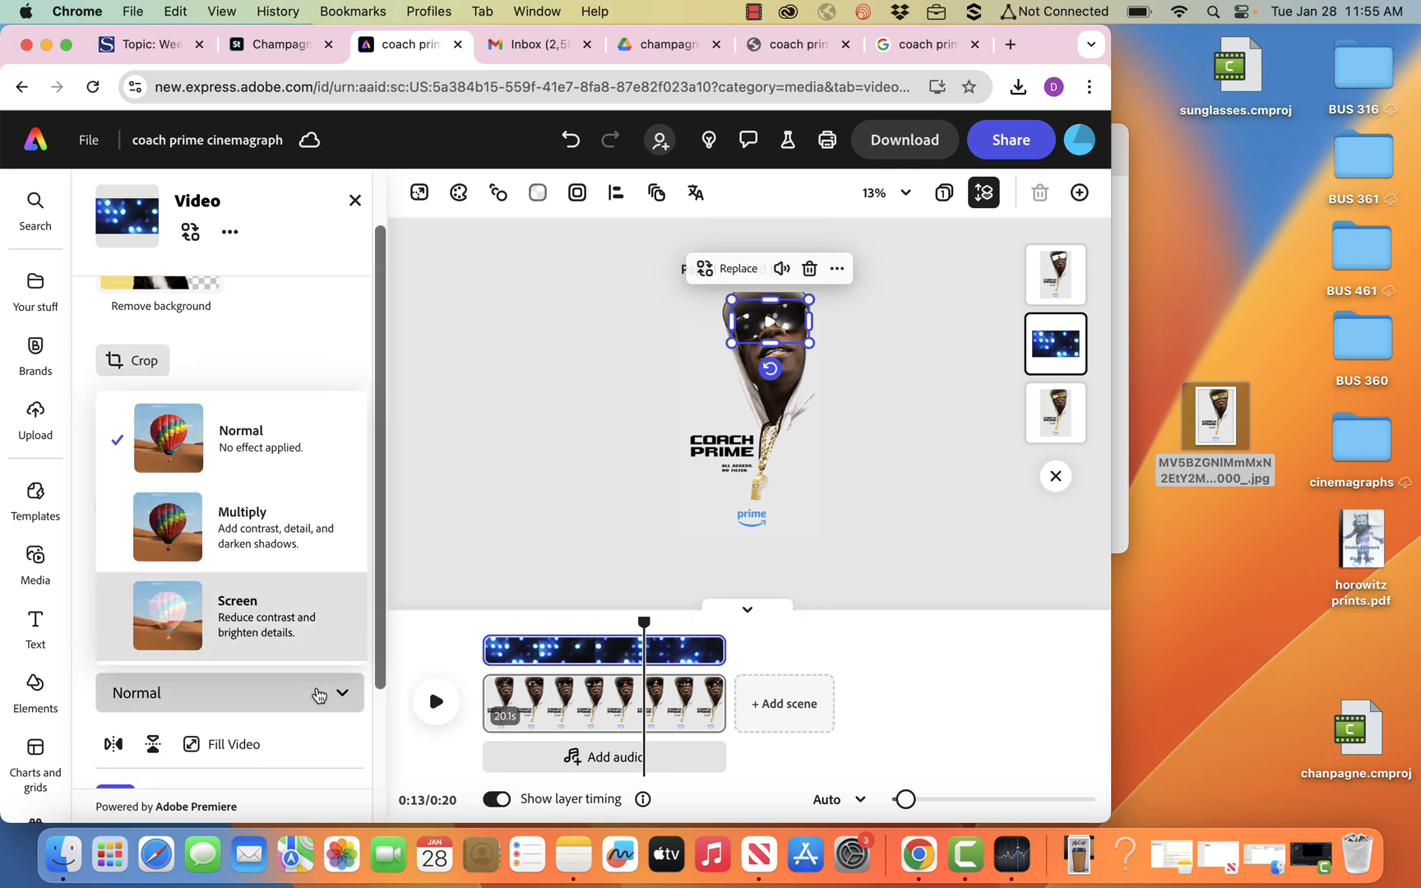
left_click(298, 617)
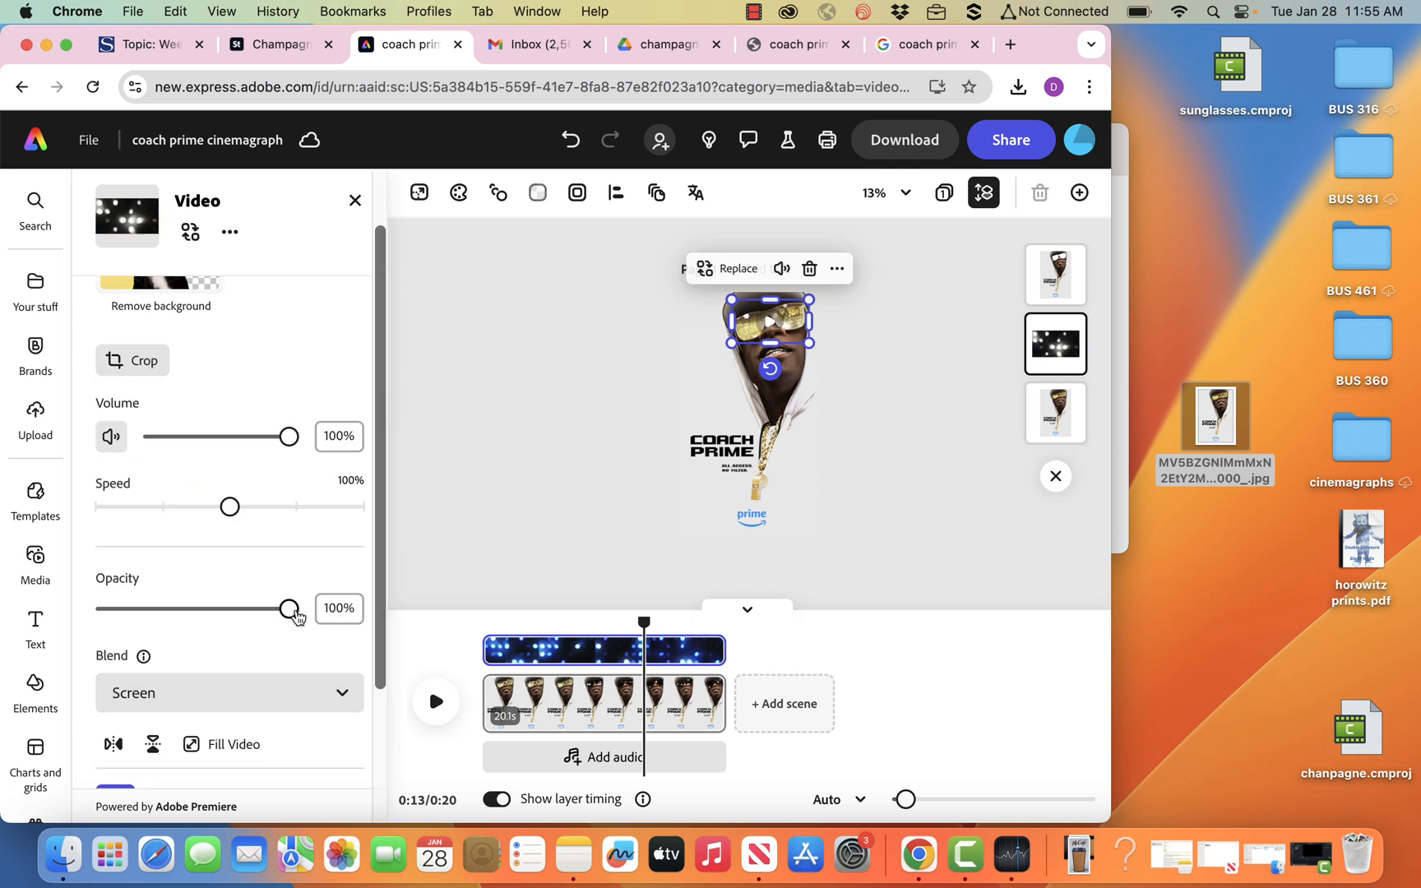
left_click(436, 703)
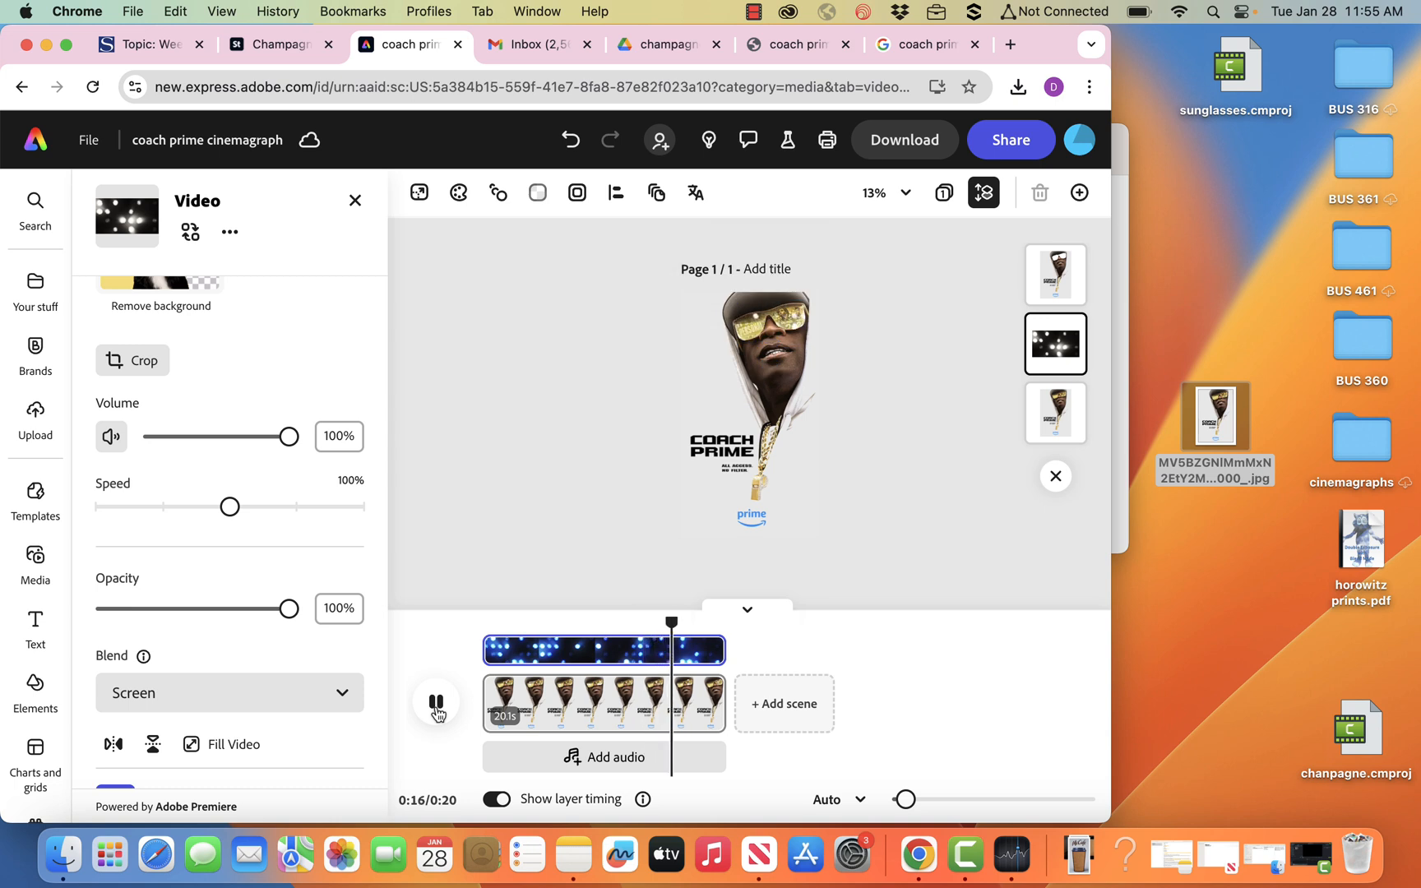
left_click(437, 709)
Trim the end of the scene so that it lasts about 9.2 seconds.
mouse_move(720, 696)
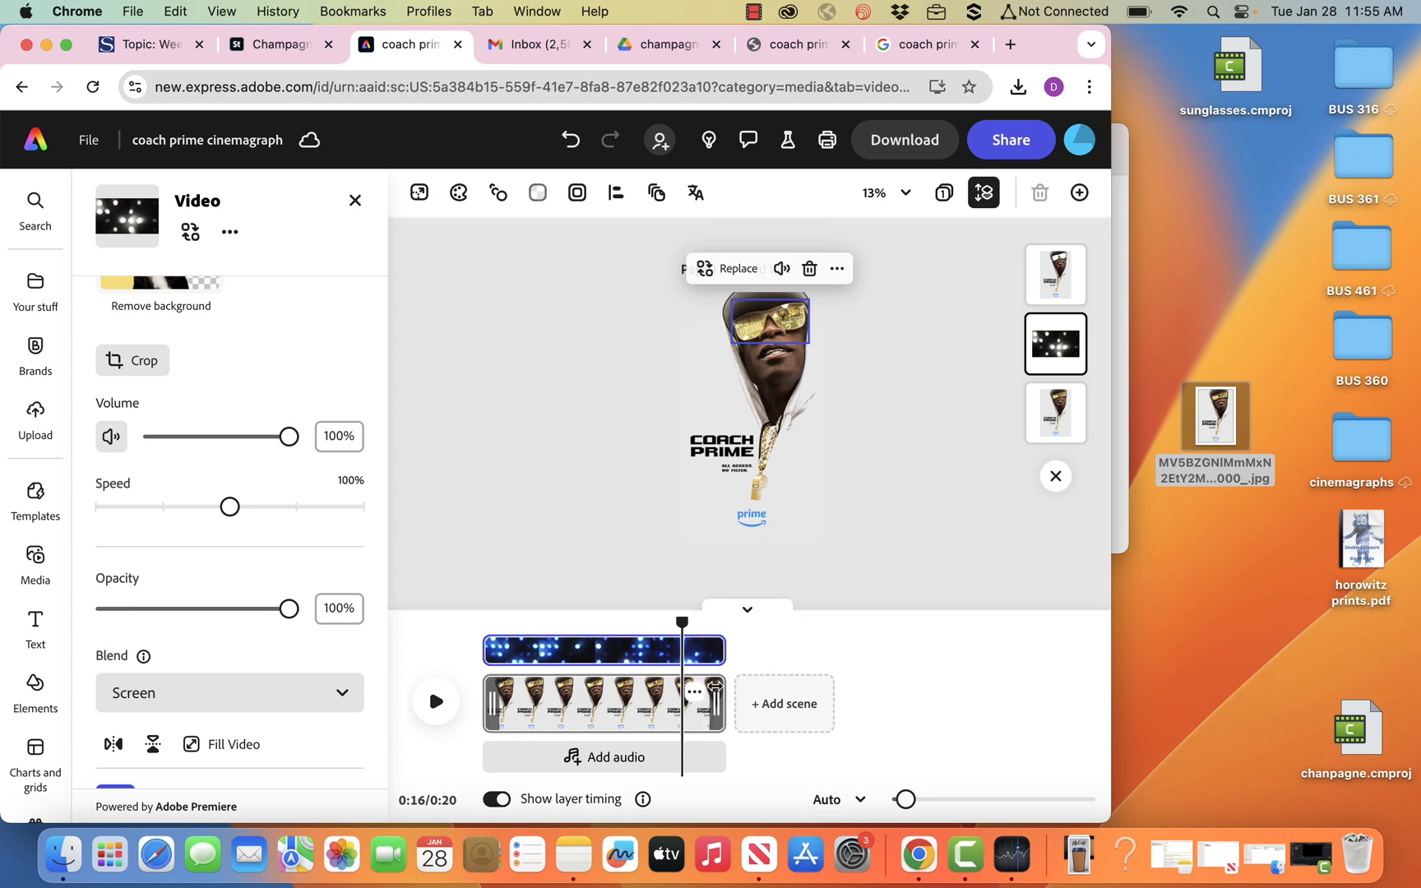
left_click_drag(723, 699, 589, 709)
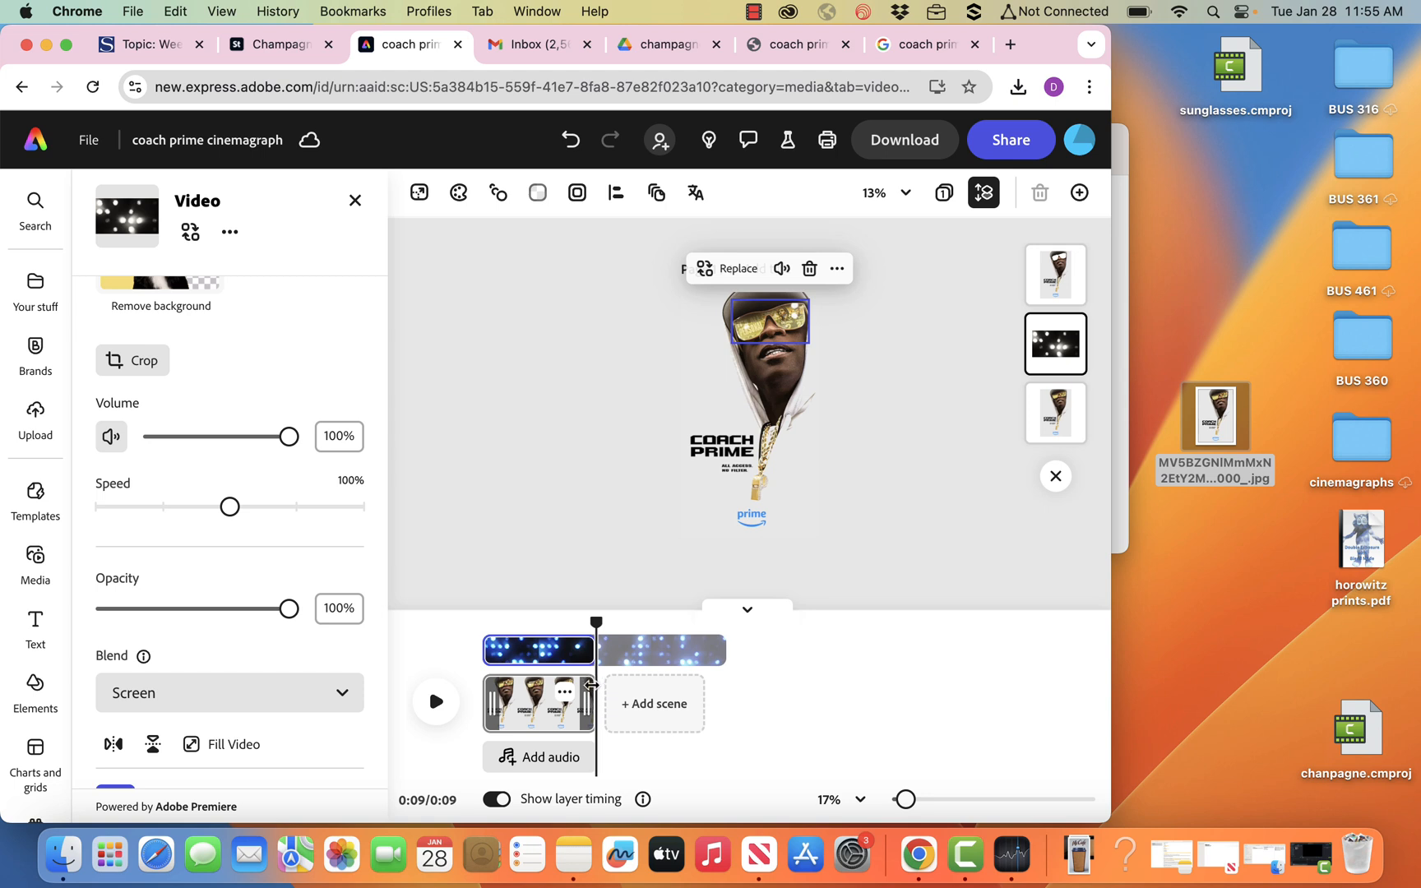
mouse_move(591, 678)
left_mouse_down()
mouse_move(608, 678)
mouse_move(589, 679)
left_mouse_up()
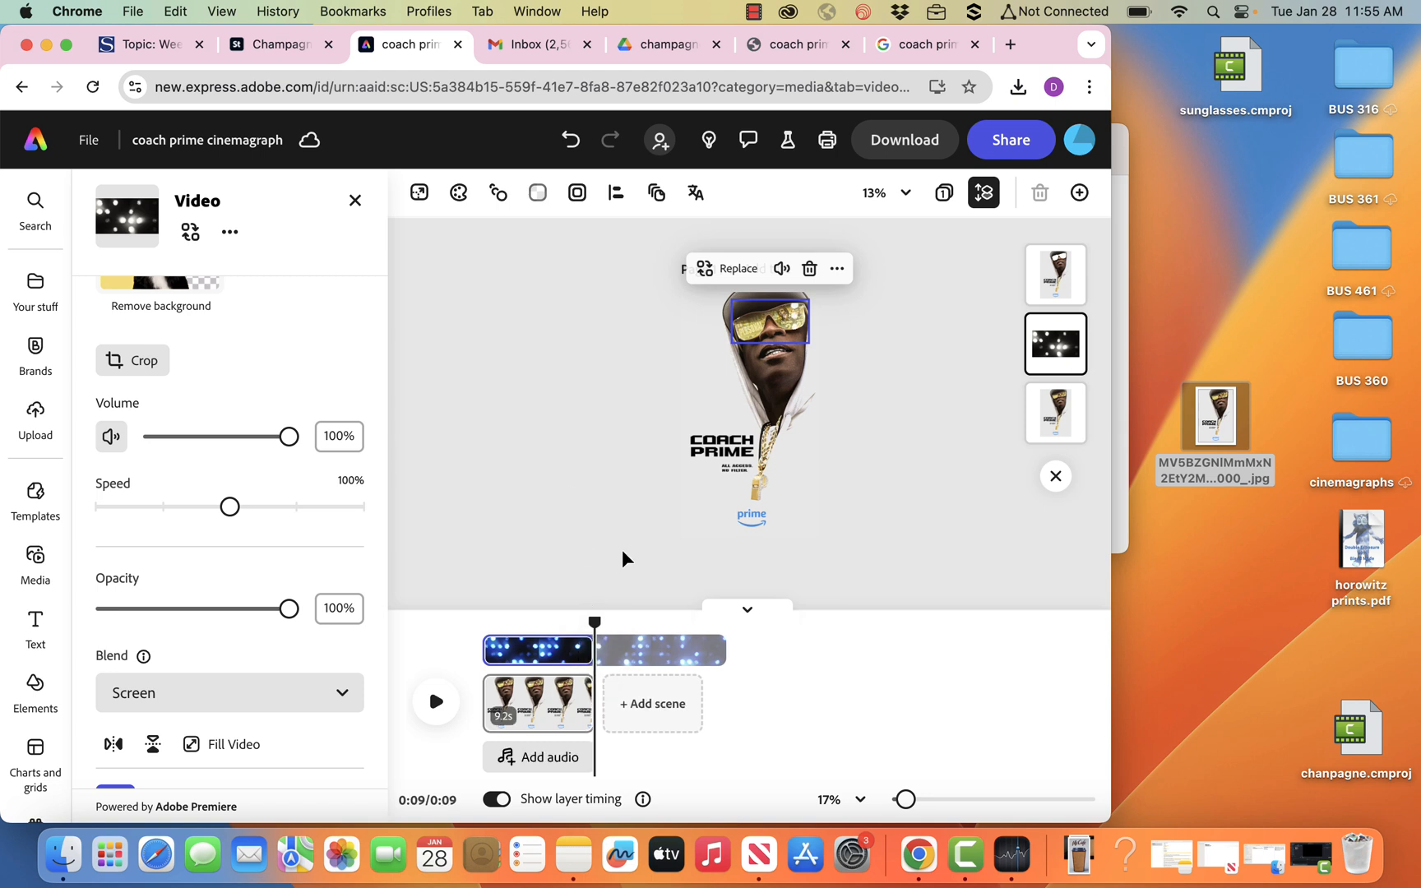
left_click(612, 523)
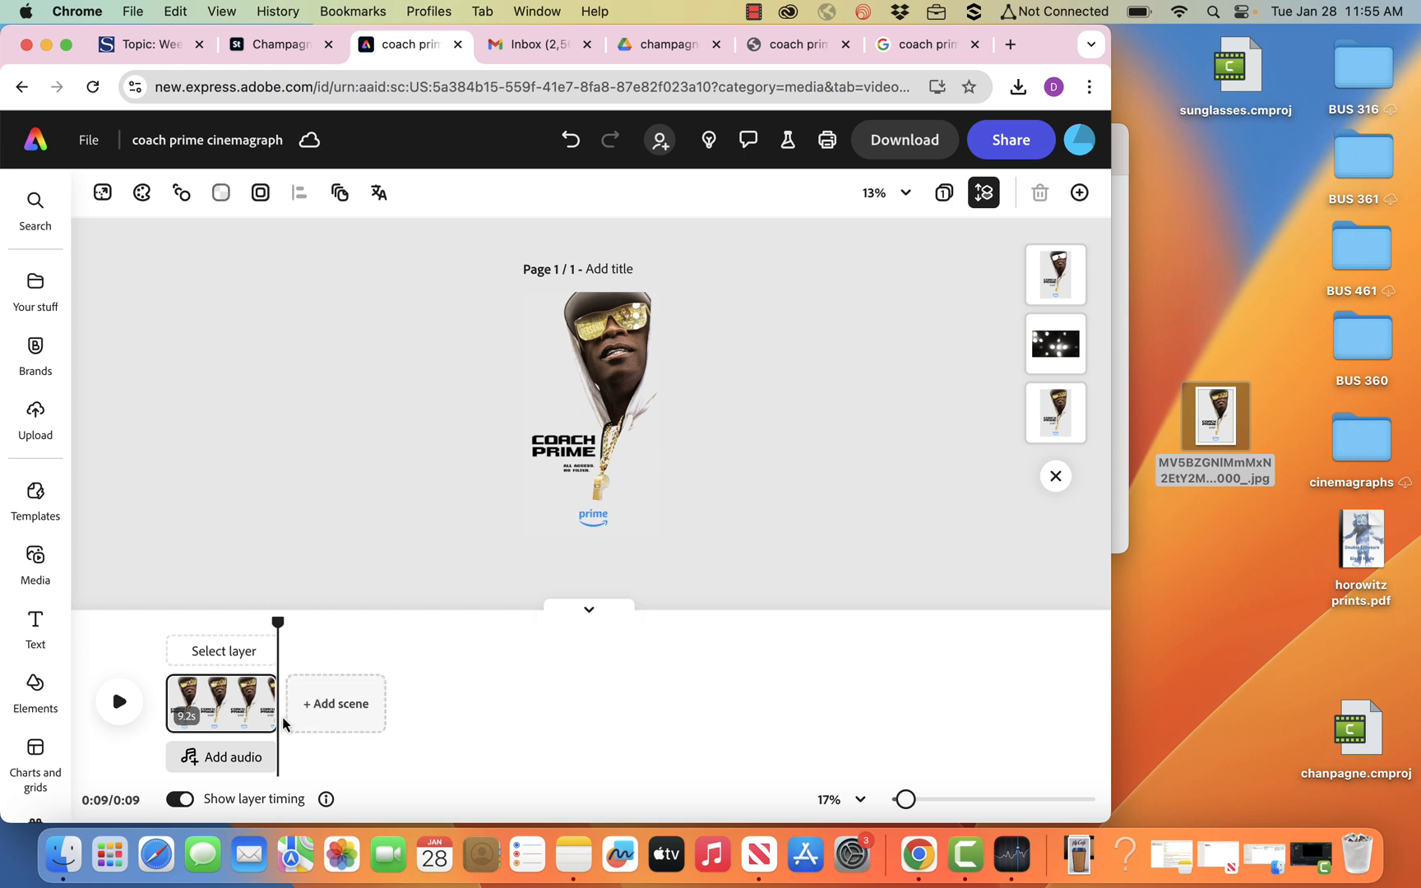
Split the scene at about 5 seconds and move the second part ahead of the first.
left_click_drag(279, 625, 225, 625)
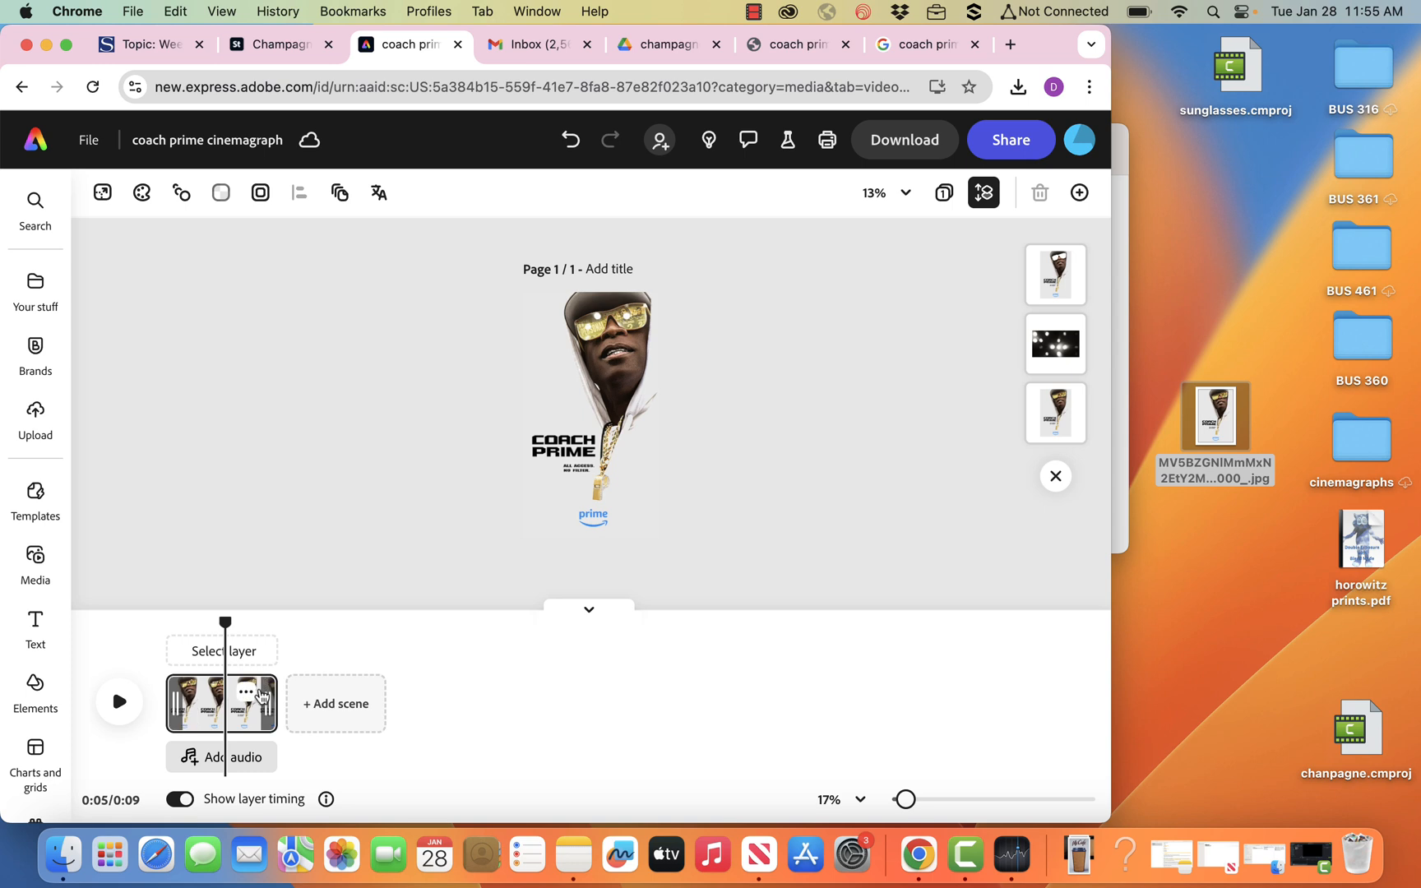
left_click(254, 697)
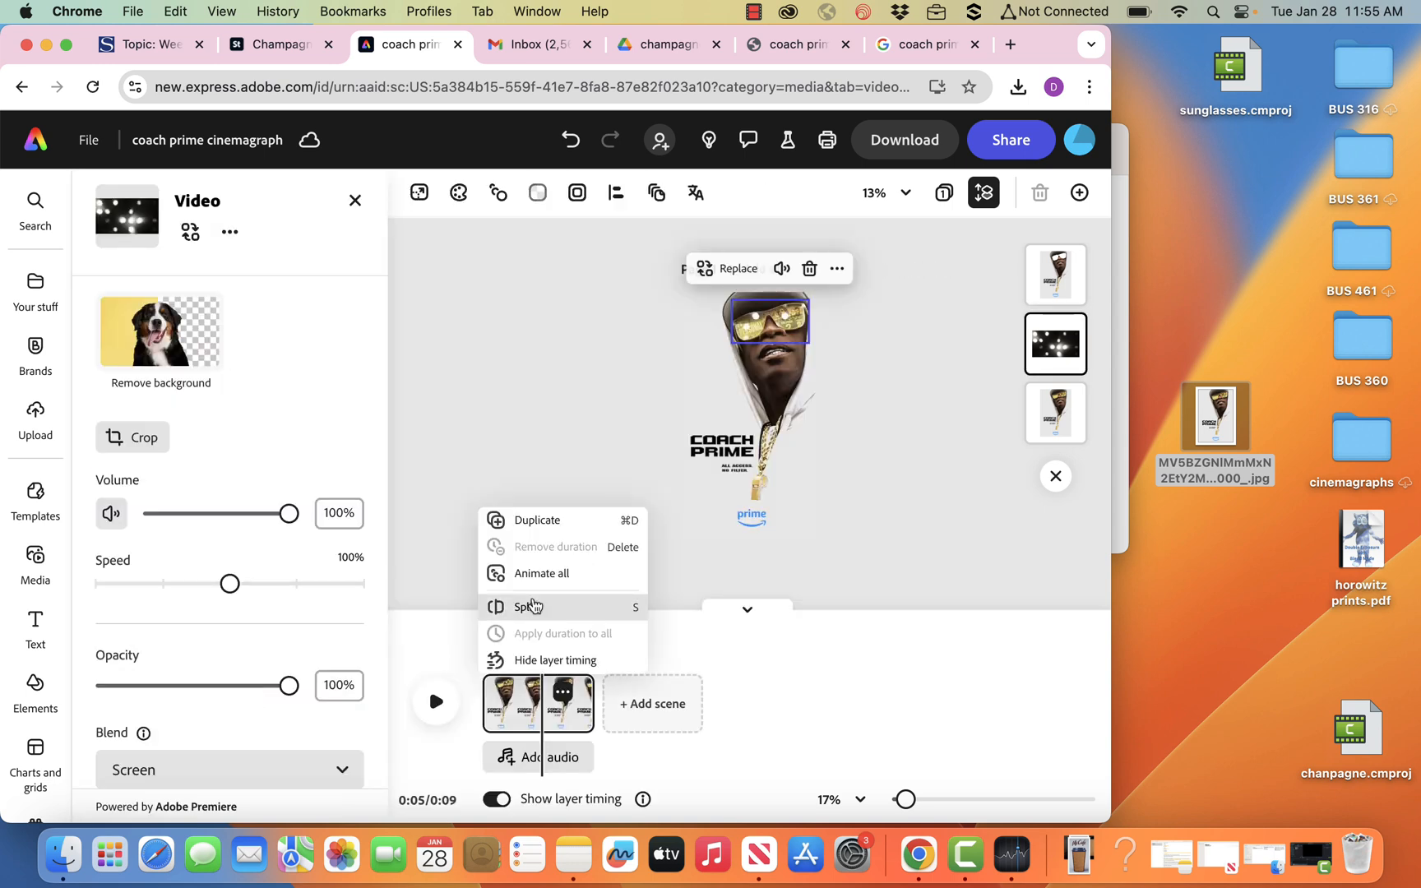
left_click(533, 606)
mouse_move(840, 690)
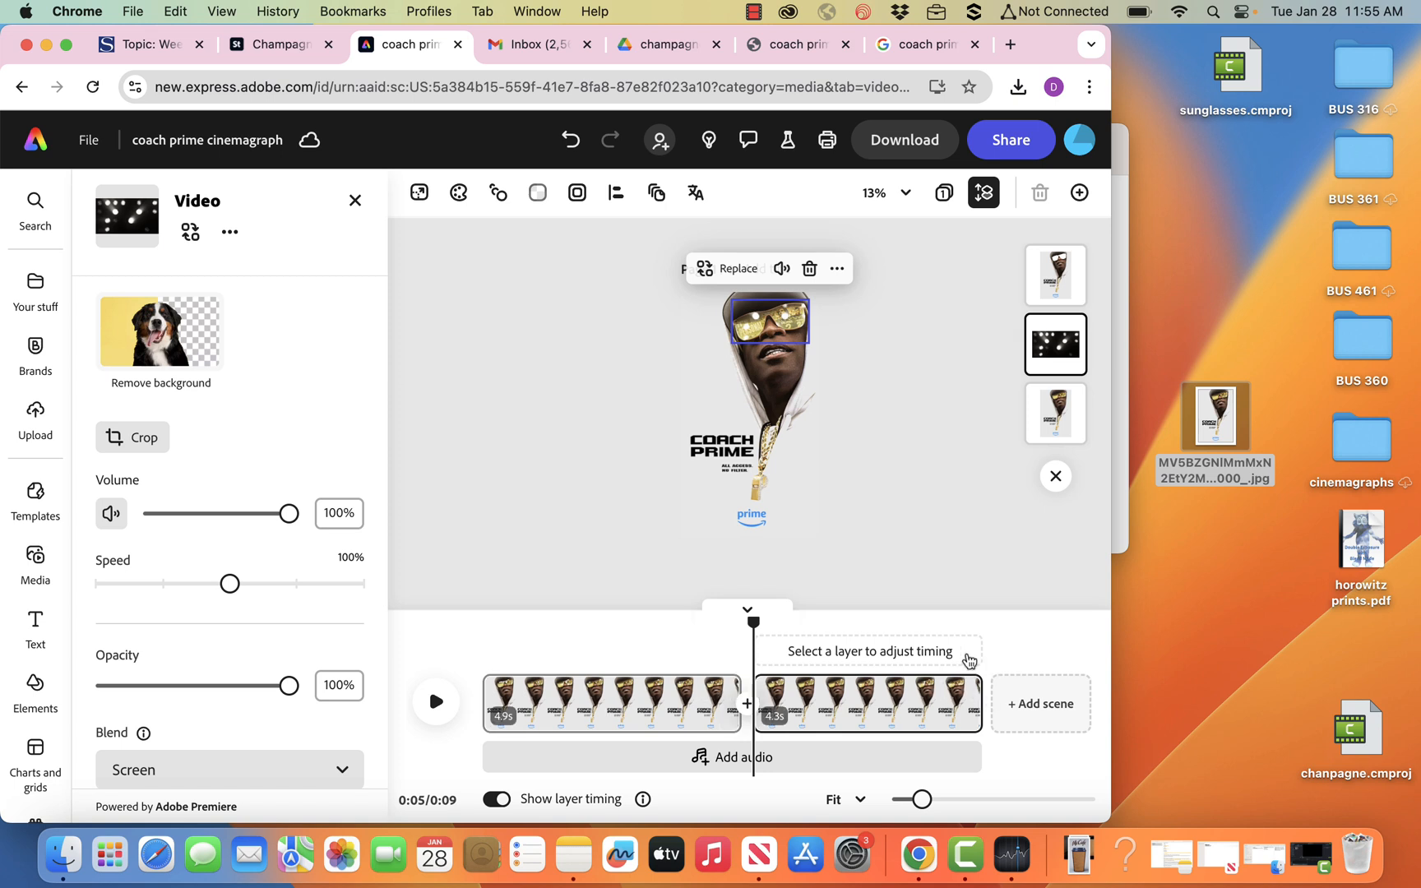
mouse_move(919, 695)
left_click_drag(919, 695, 685, 735)
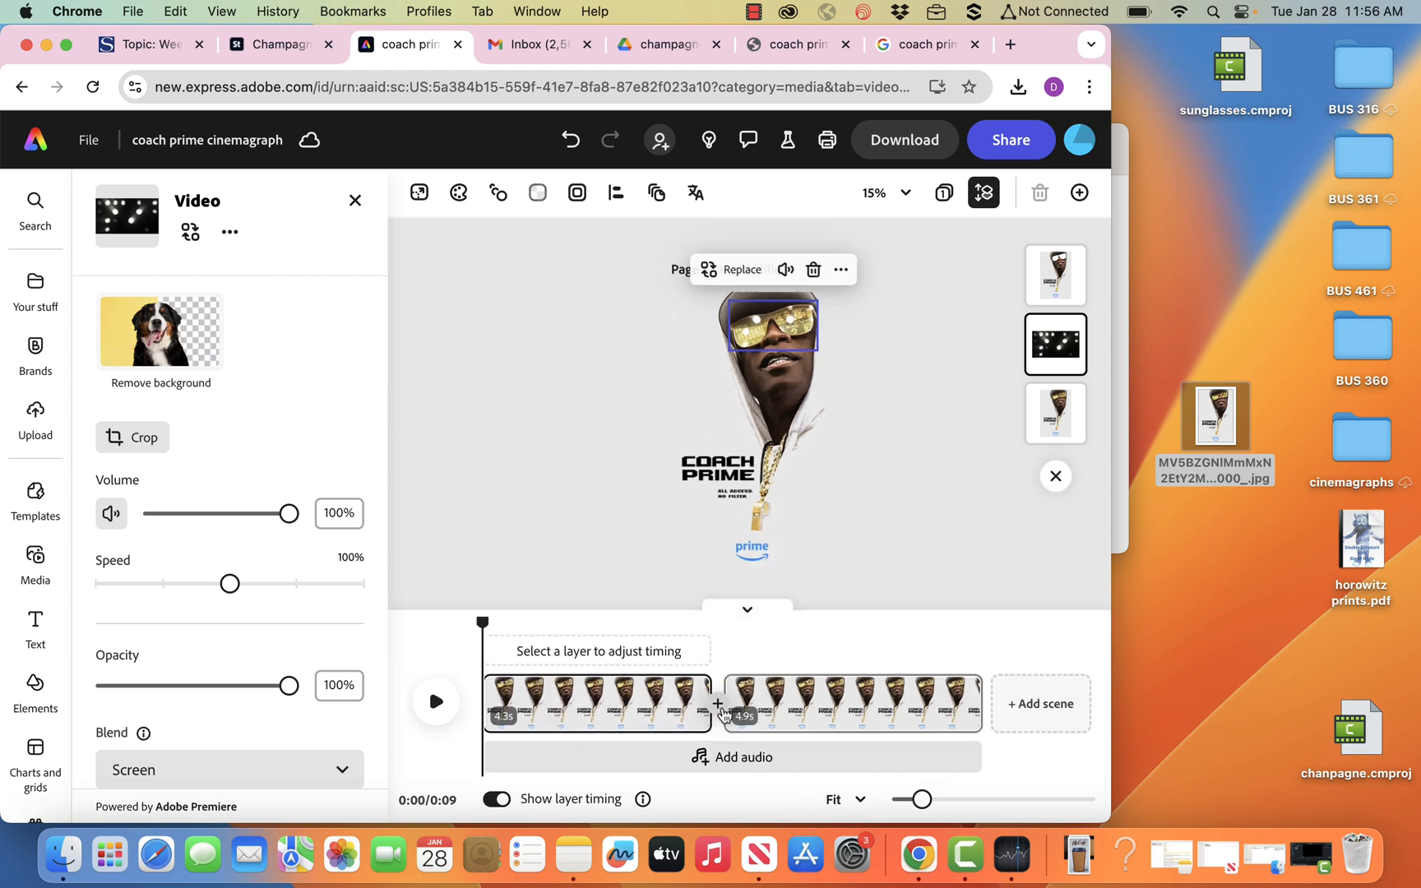
Add a Dissolve transition between the two scenes.
left_click(719, 705)
left_click(758, 721)
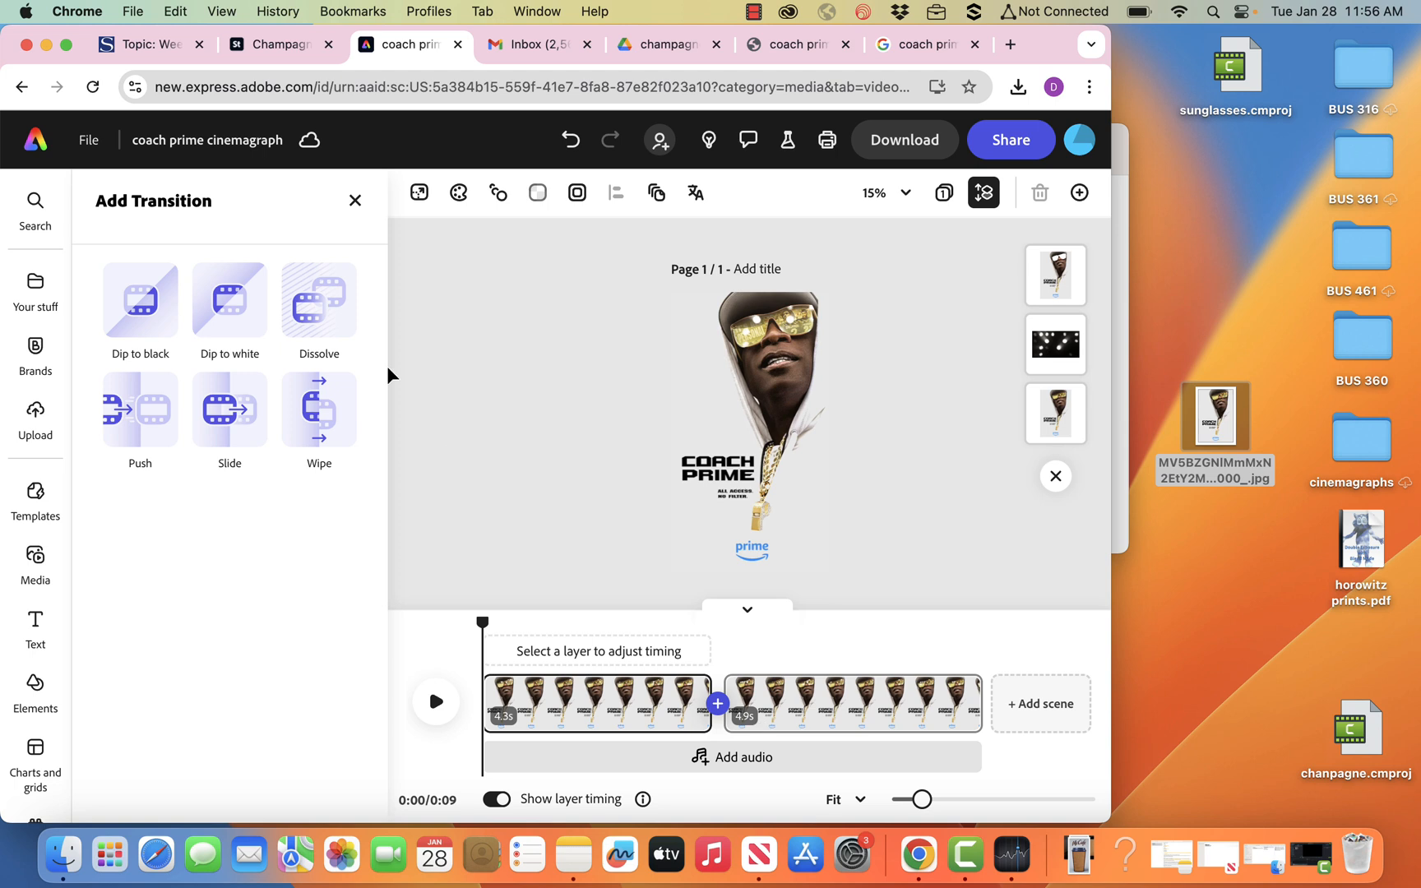
left_click(319, 305)
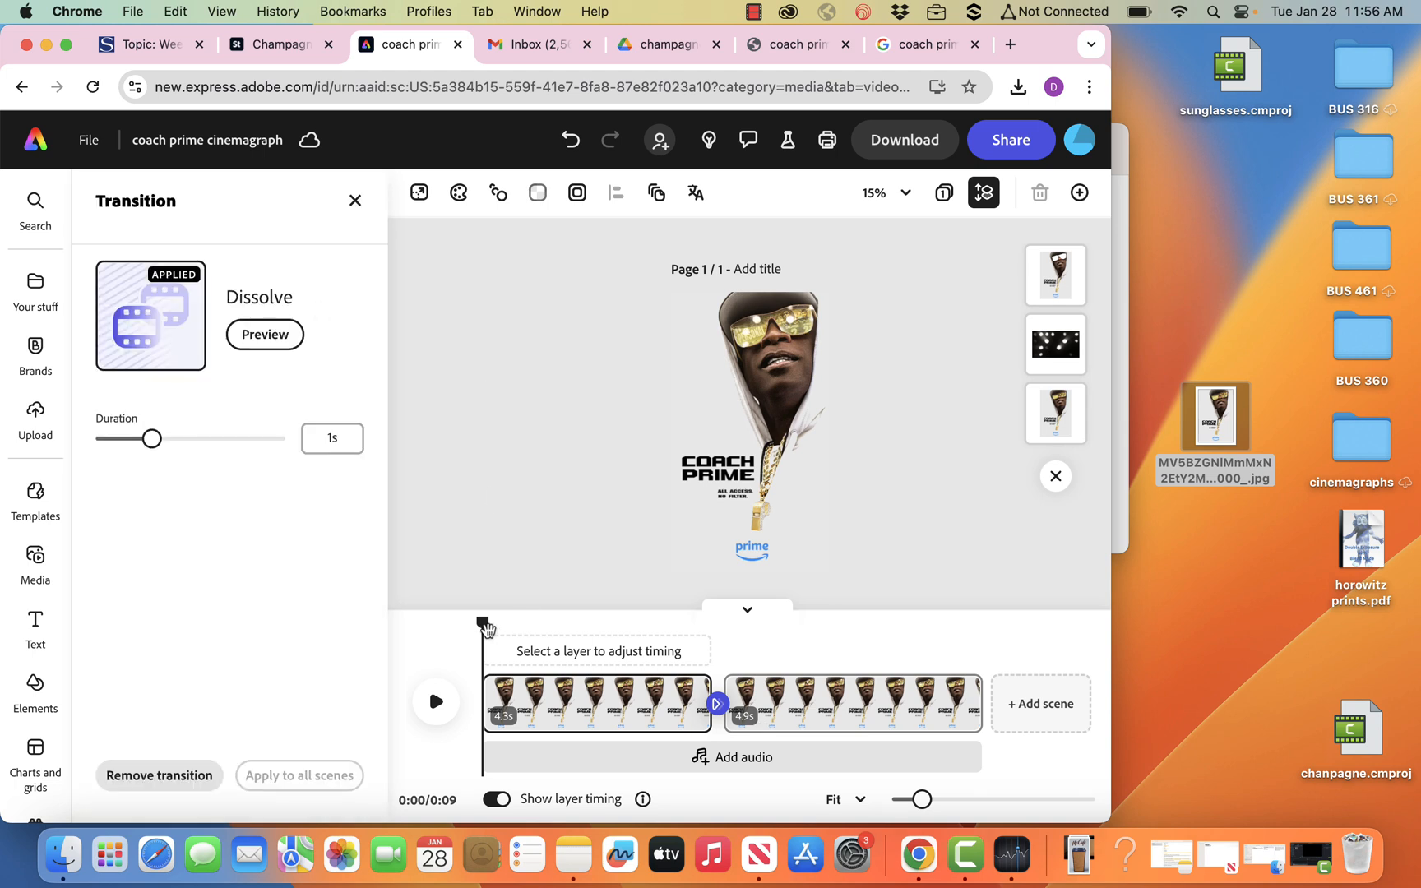
Trim both scenes to about 1.4 seconds each and play the sequence from the start.
left_click_drag(487, 701, 642, 701)
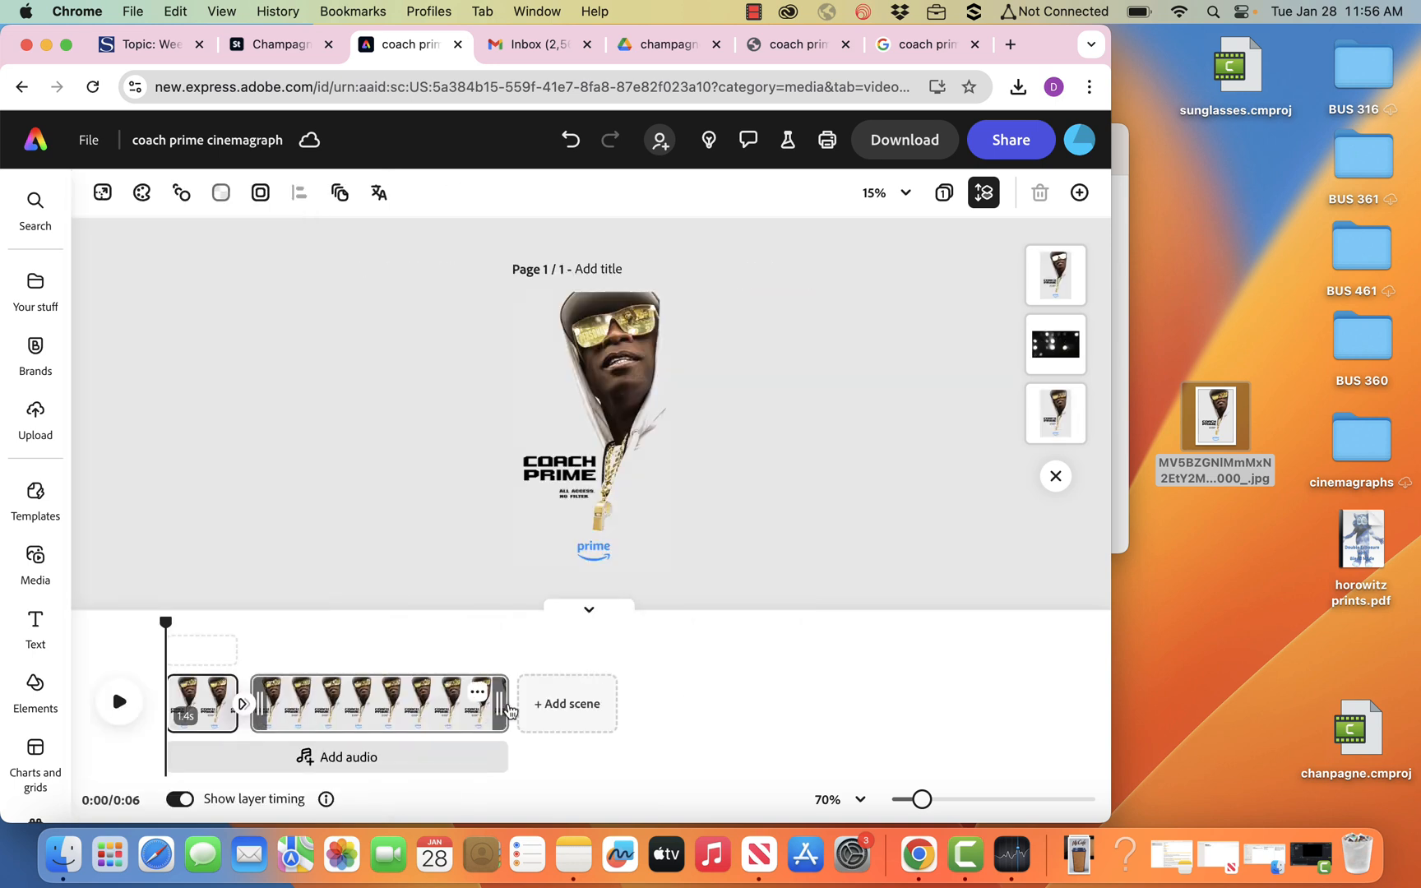
left_click_drag(504, 704, 321, 704)
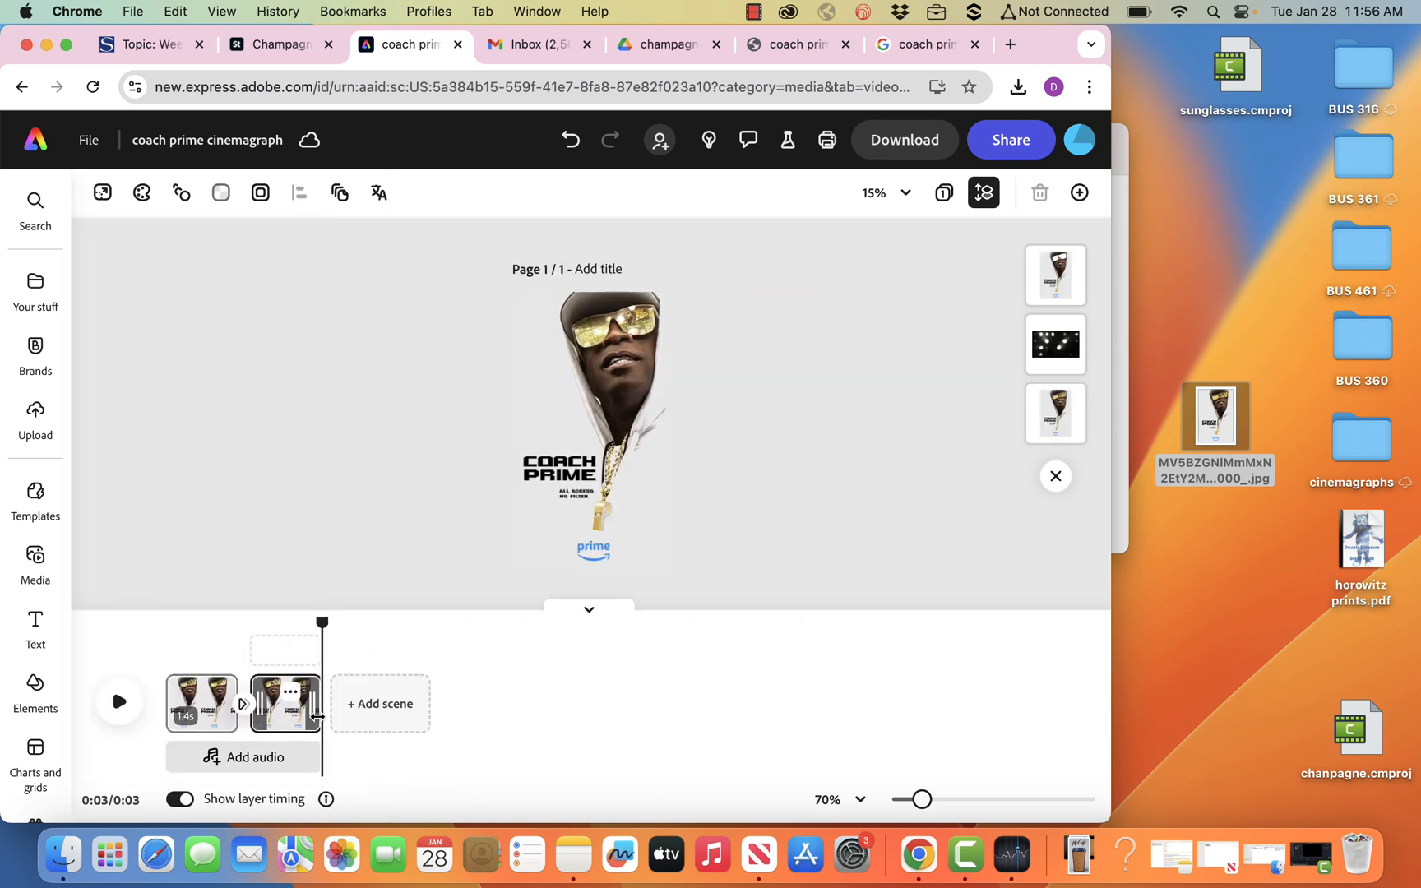
left_click_drag(323, 623, 166, 625)
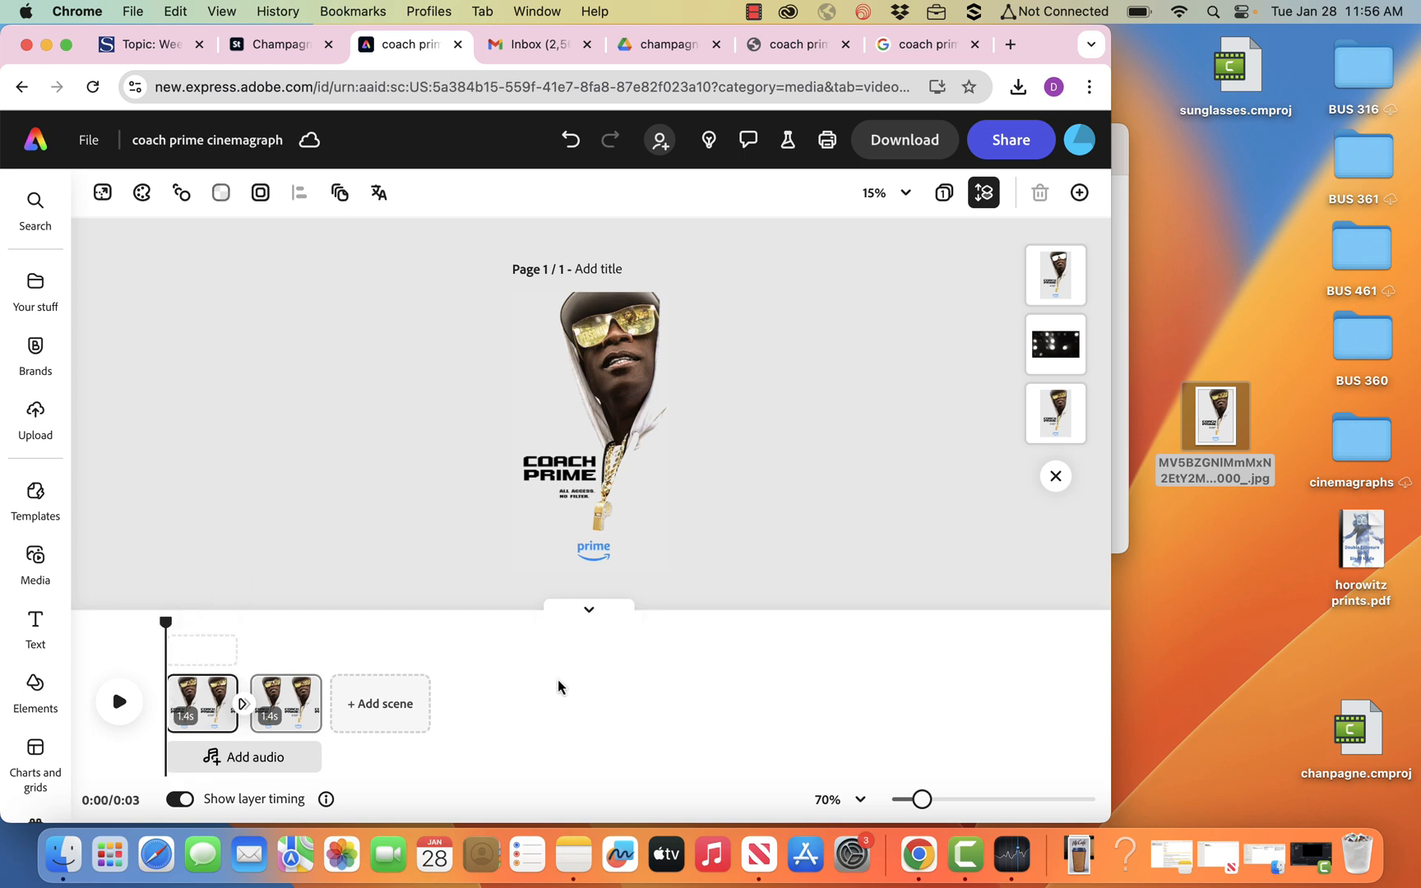
left_click(120, 705)
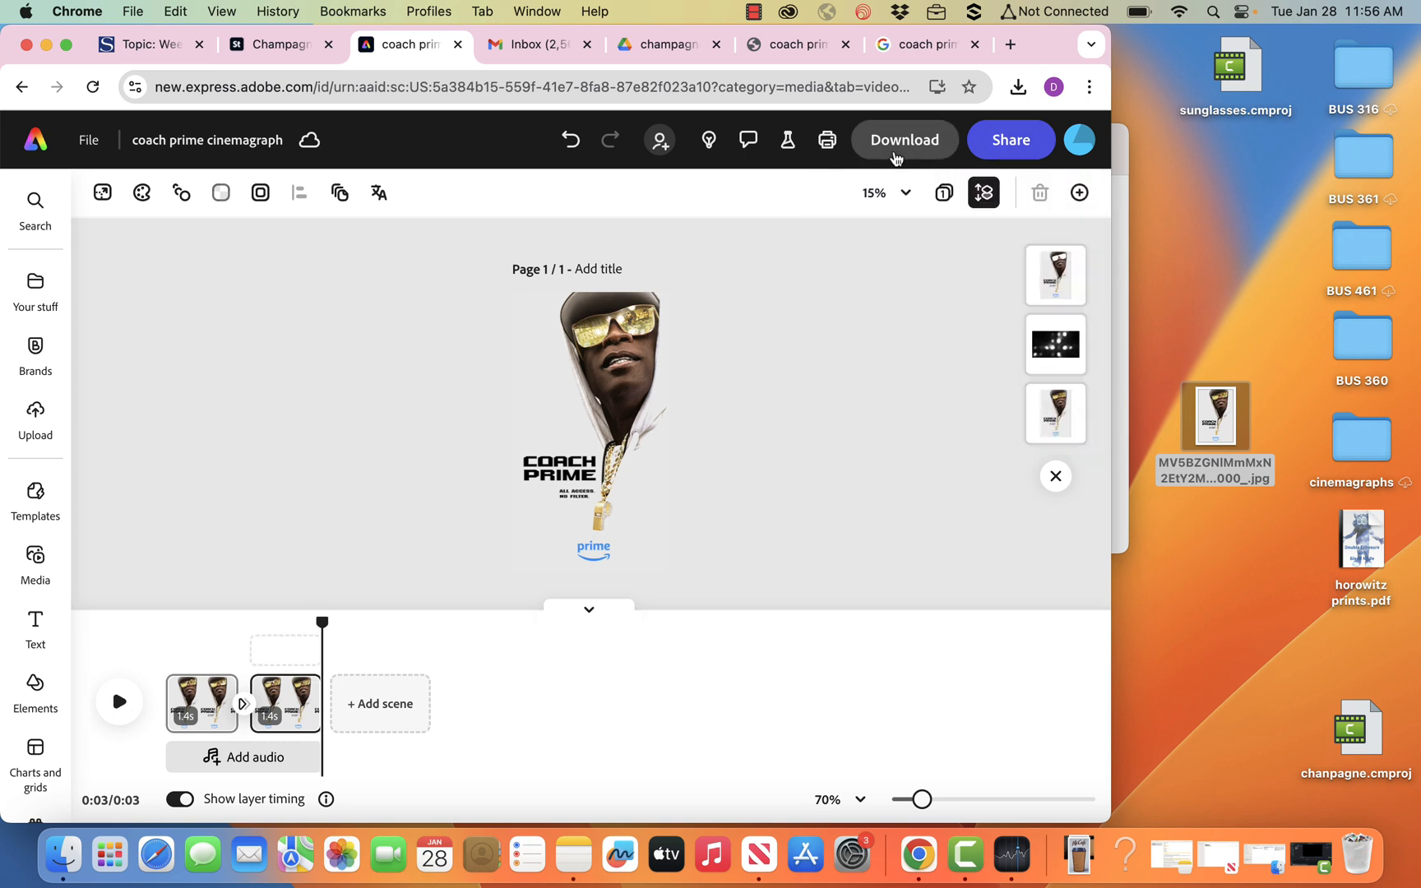
Download the cinemagraph as a 1080p MP4 and put the downloaded file on the desktop.
left_click(891, 155)
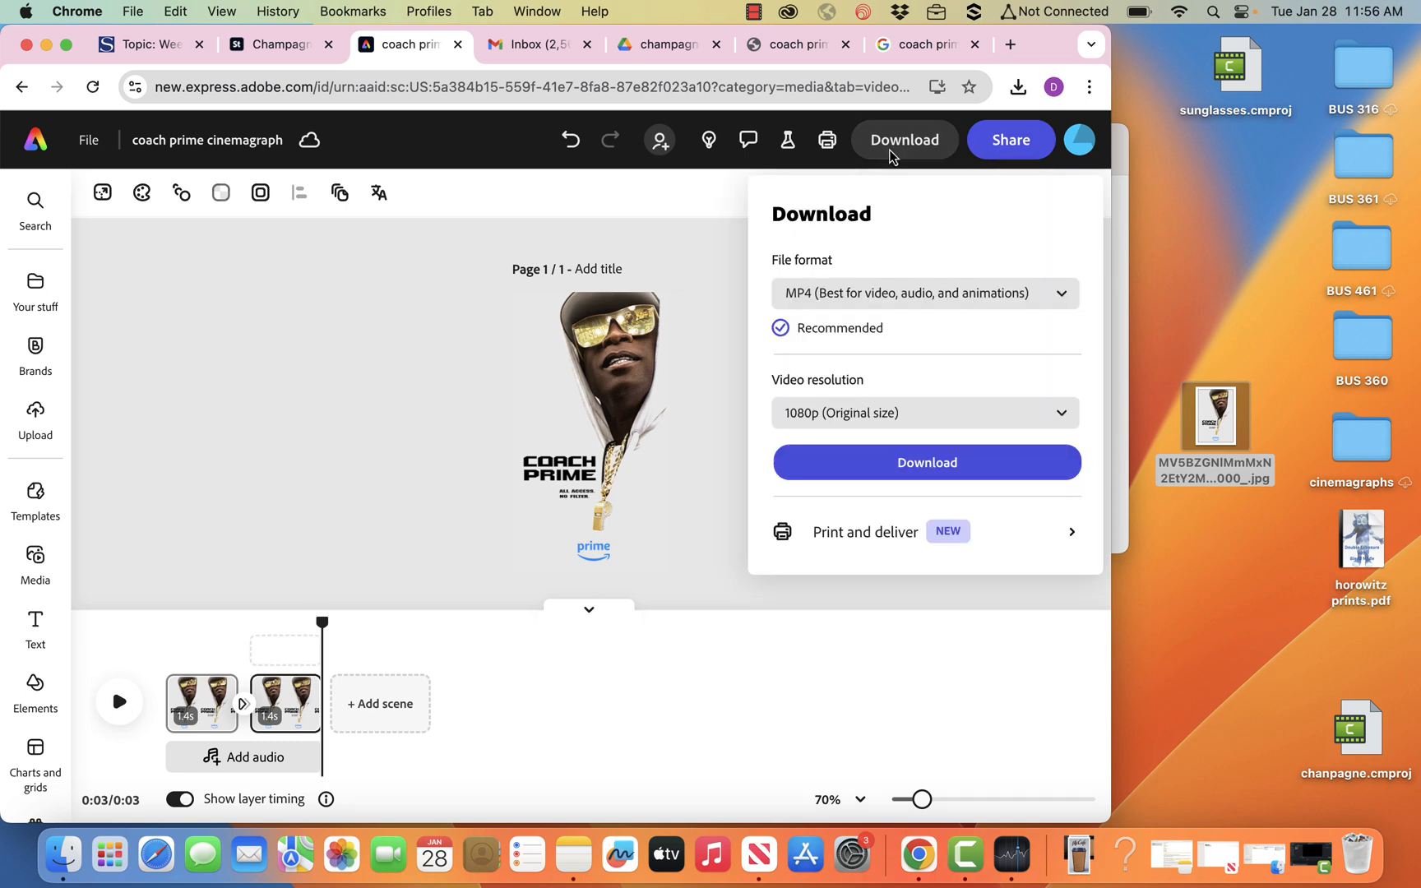
left_click(881, 463)
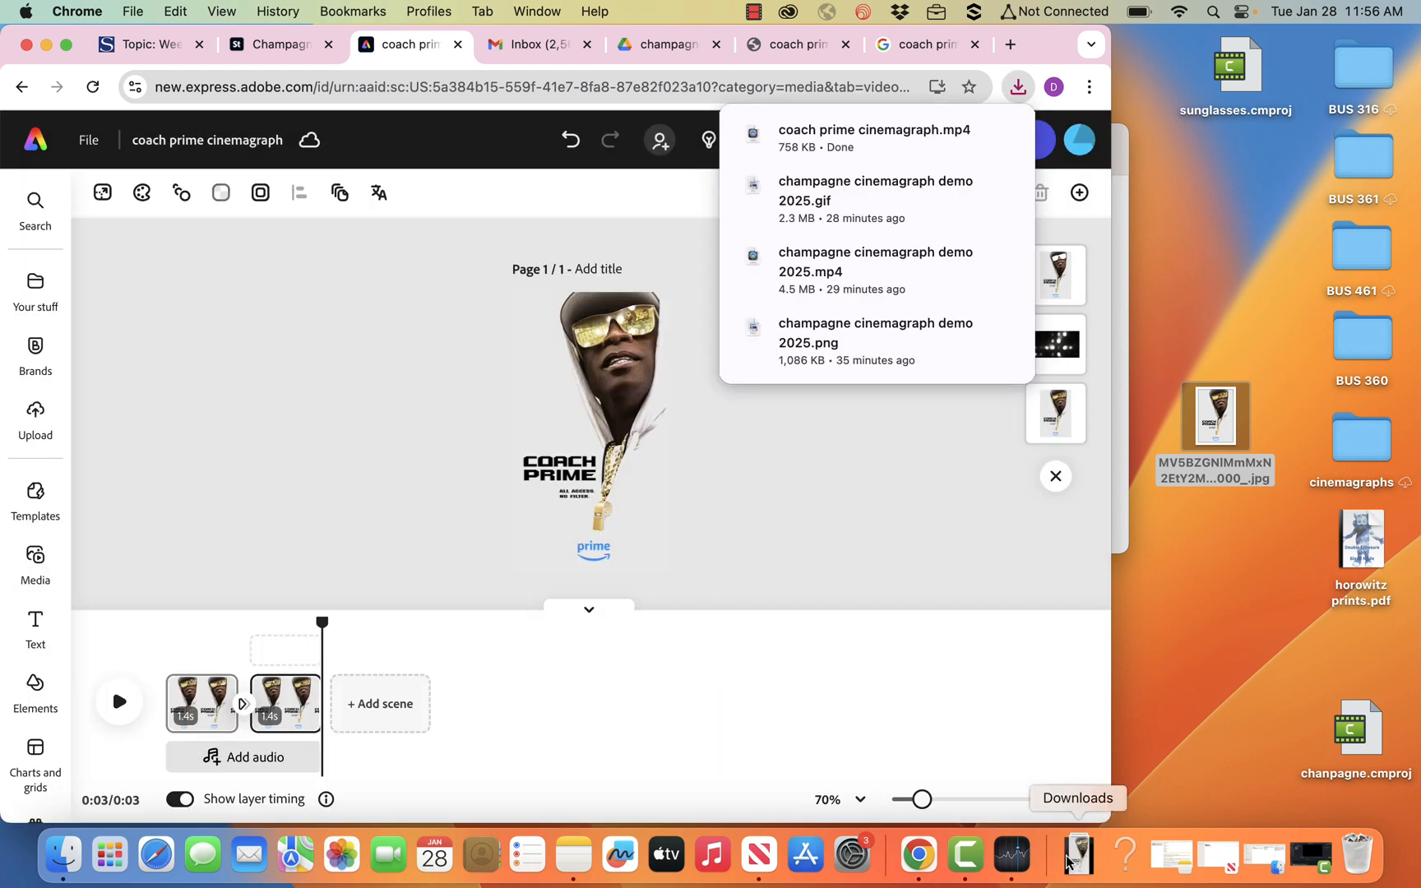
left_click(1068, 844)
left_click_drag(1082, 785, 1222, 679)
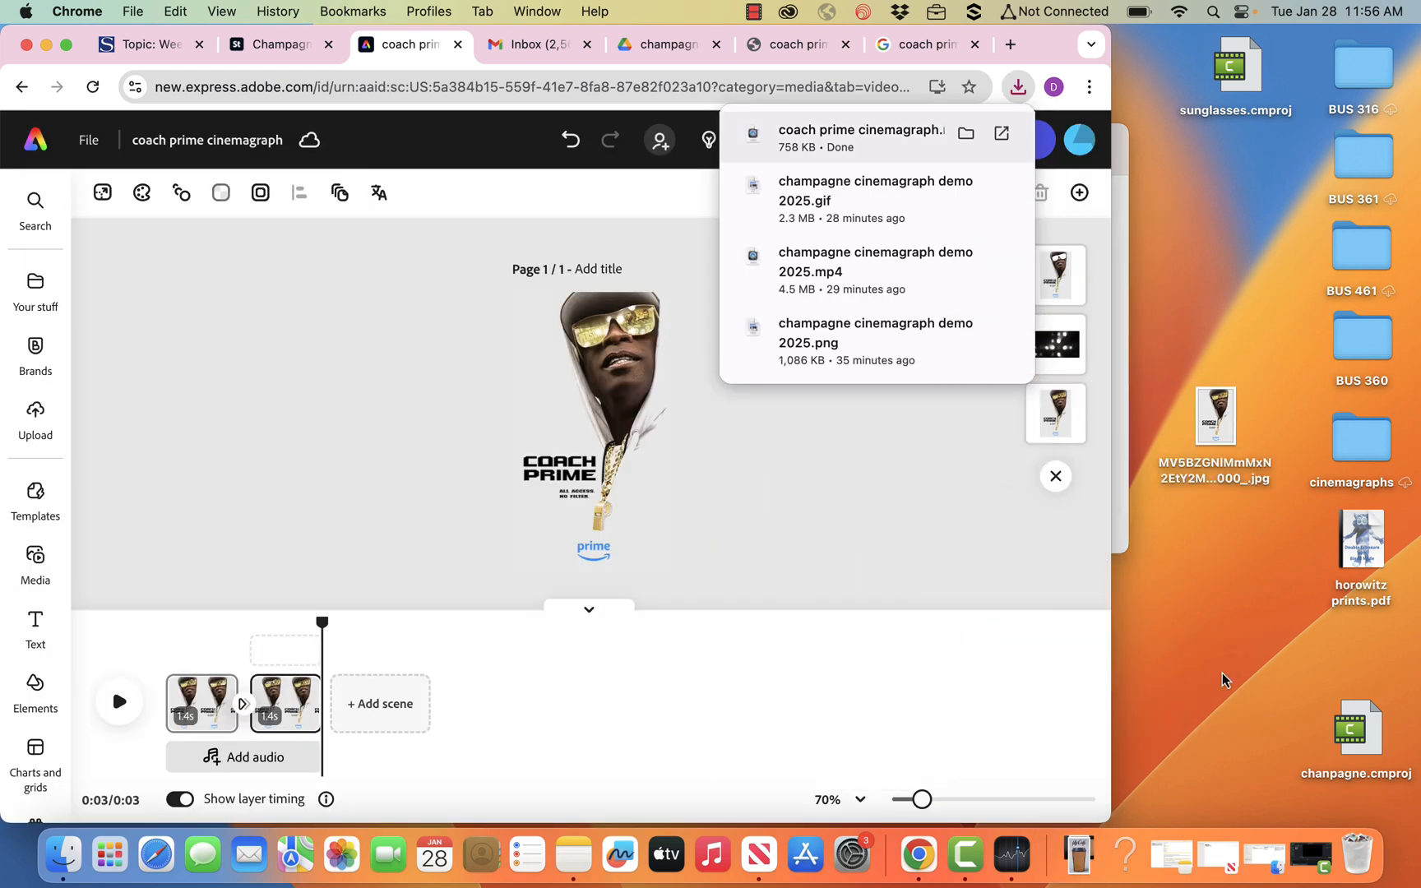
Convert coach prime cinemagraph.mp4 to a medium-quality portrait (9:16) GIF with the Convert to GIF quick action and download it.
left_click(38, 150)
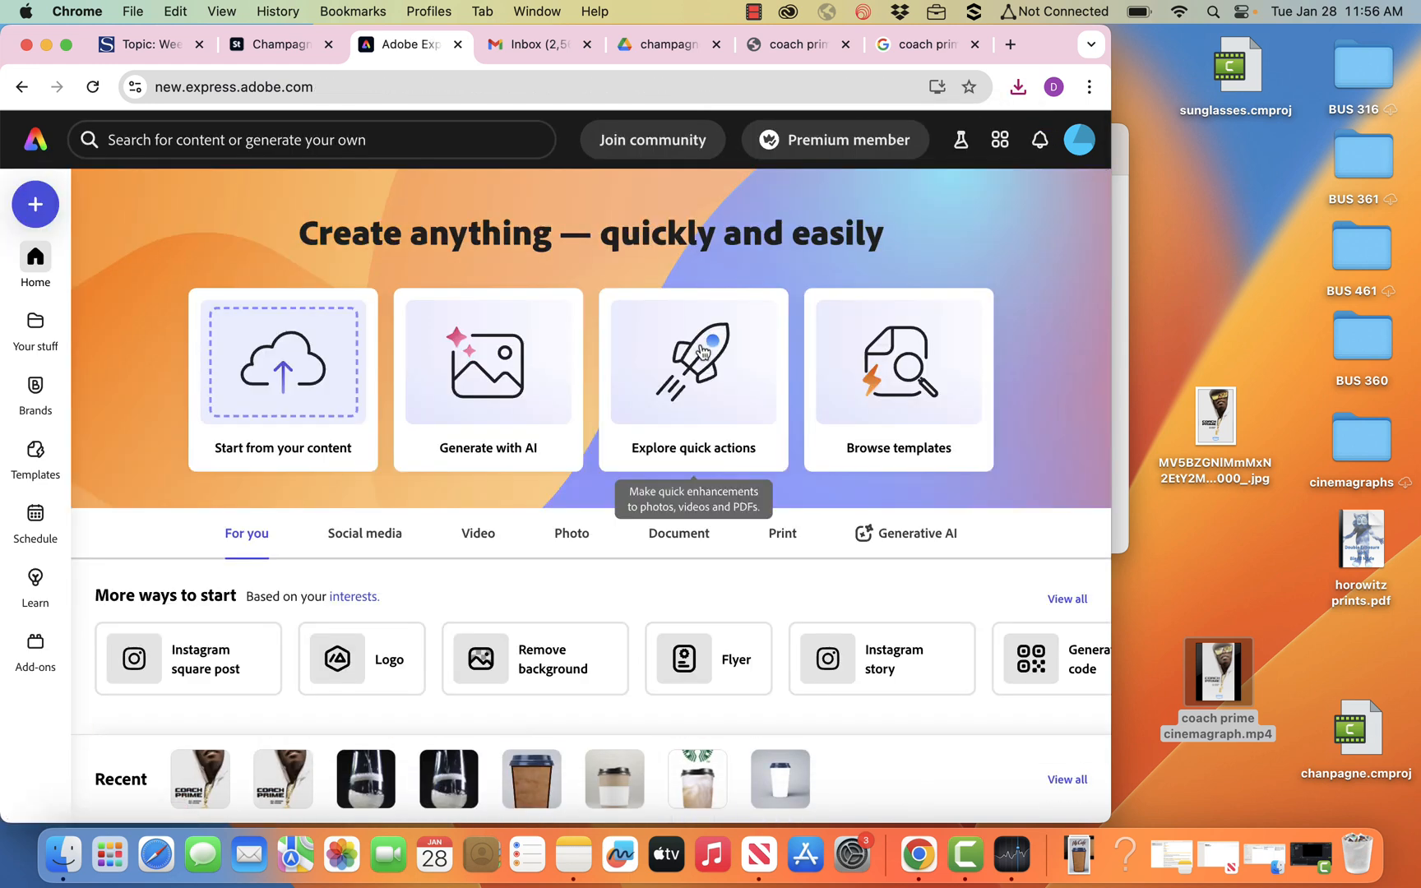
left_click(703, 352)
left_click(905, 451)
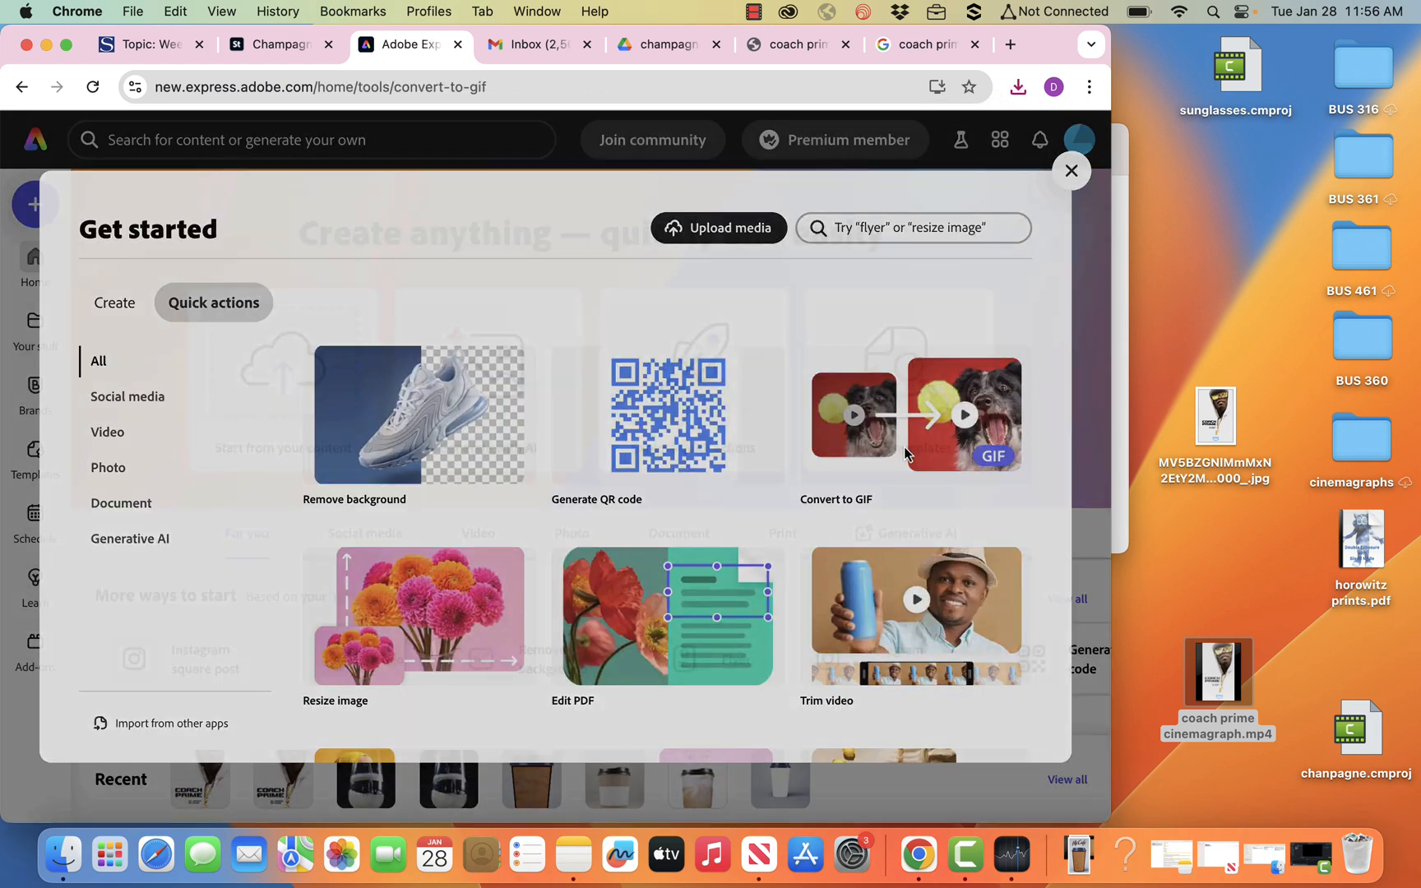
left_click_drag(1217, 674, 401, 405)
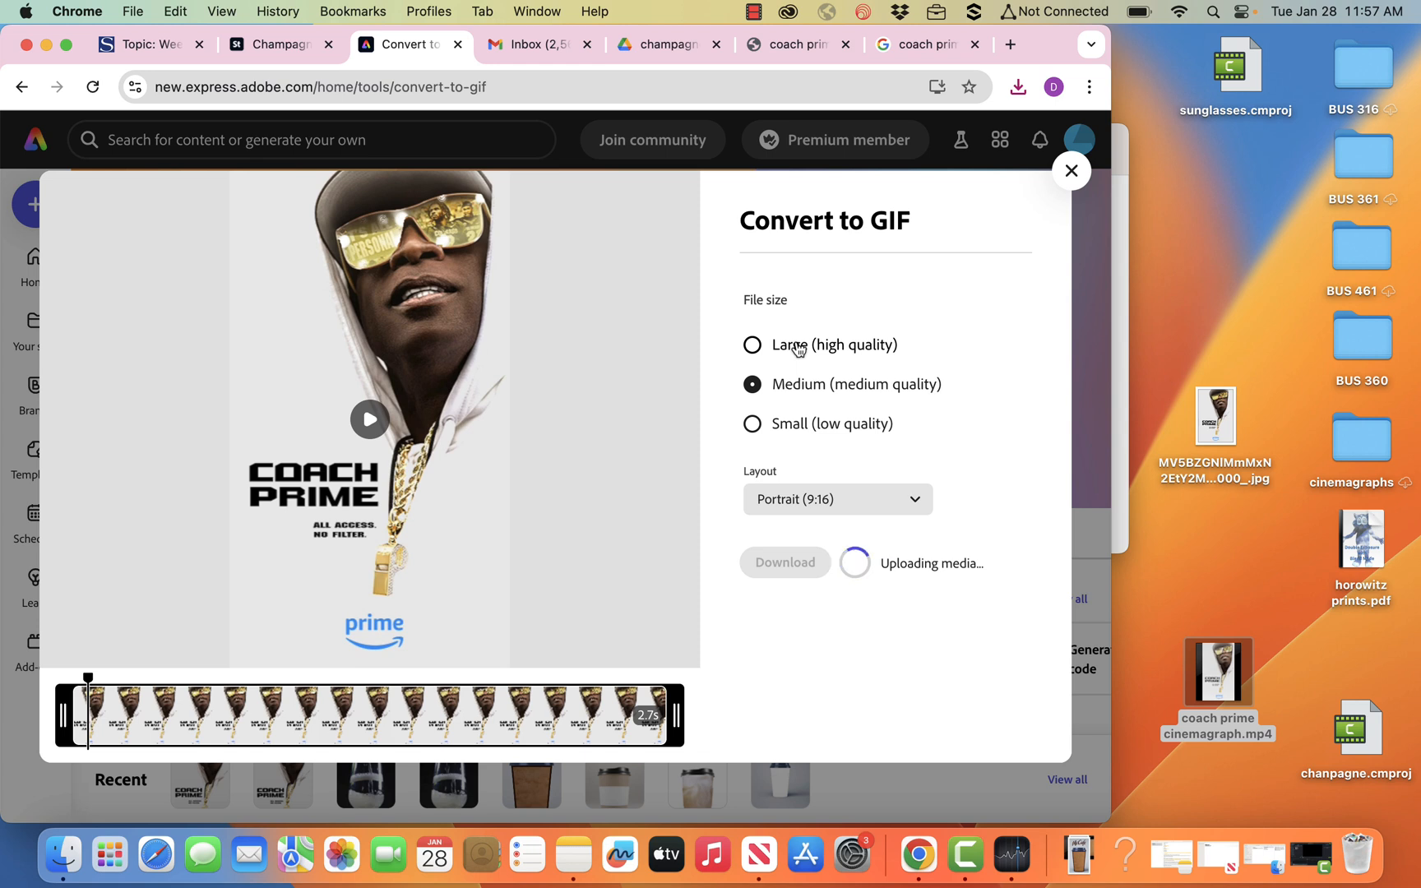
left_click(806, 565)
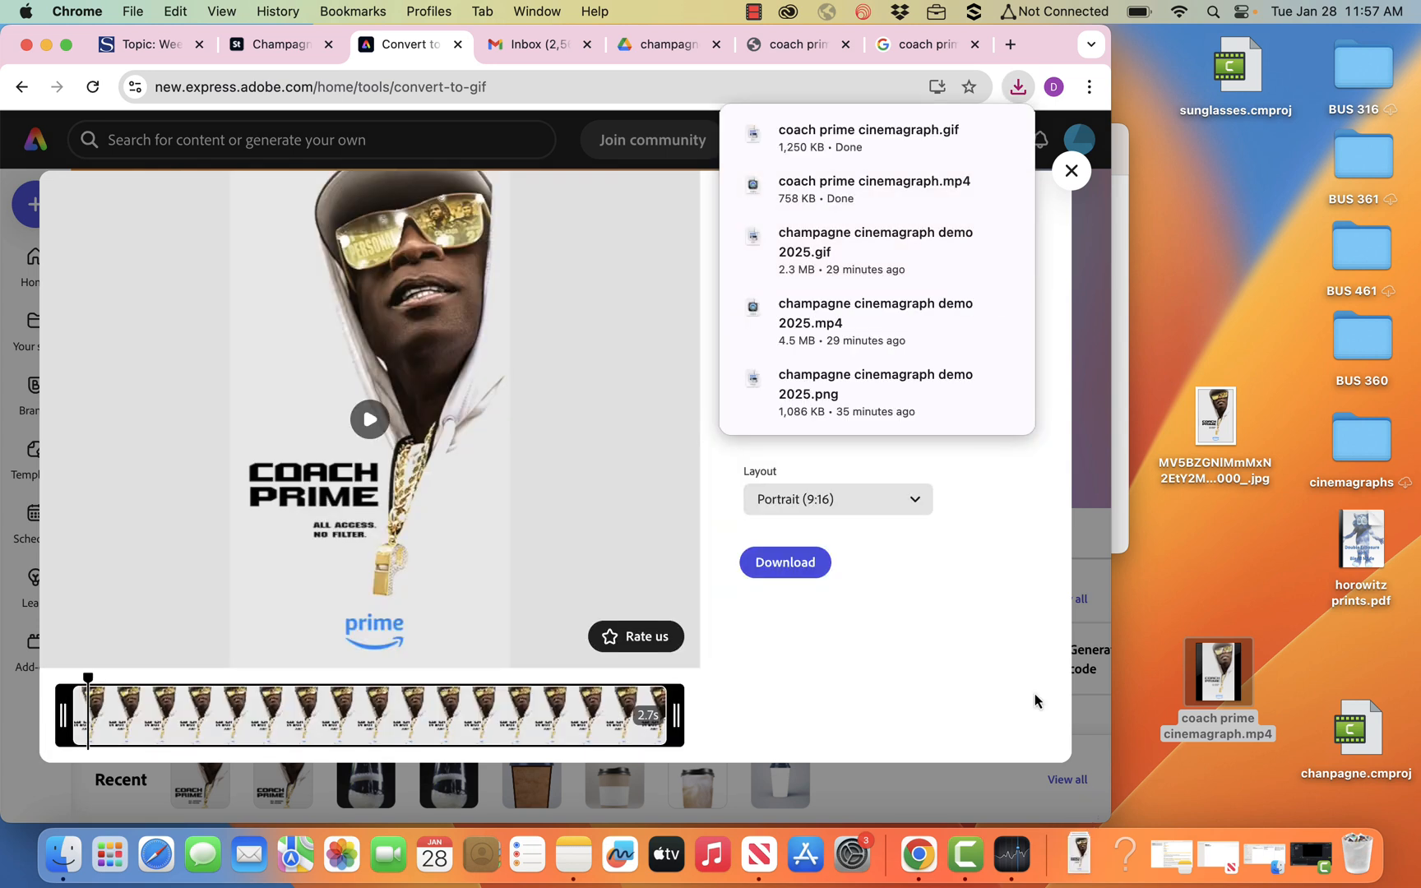
Put the downloaded GIF on the desktop and open it in a new browser tab.
left_click(1079, 854)
left_click_drag(1081, 783, 1243, 771)
left_click(1081, 358)
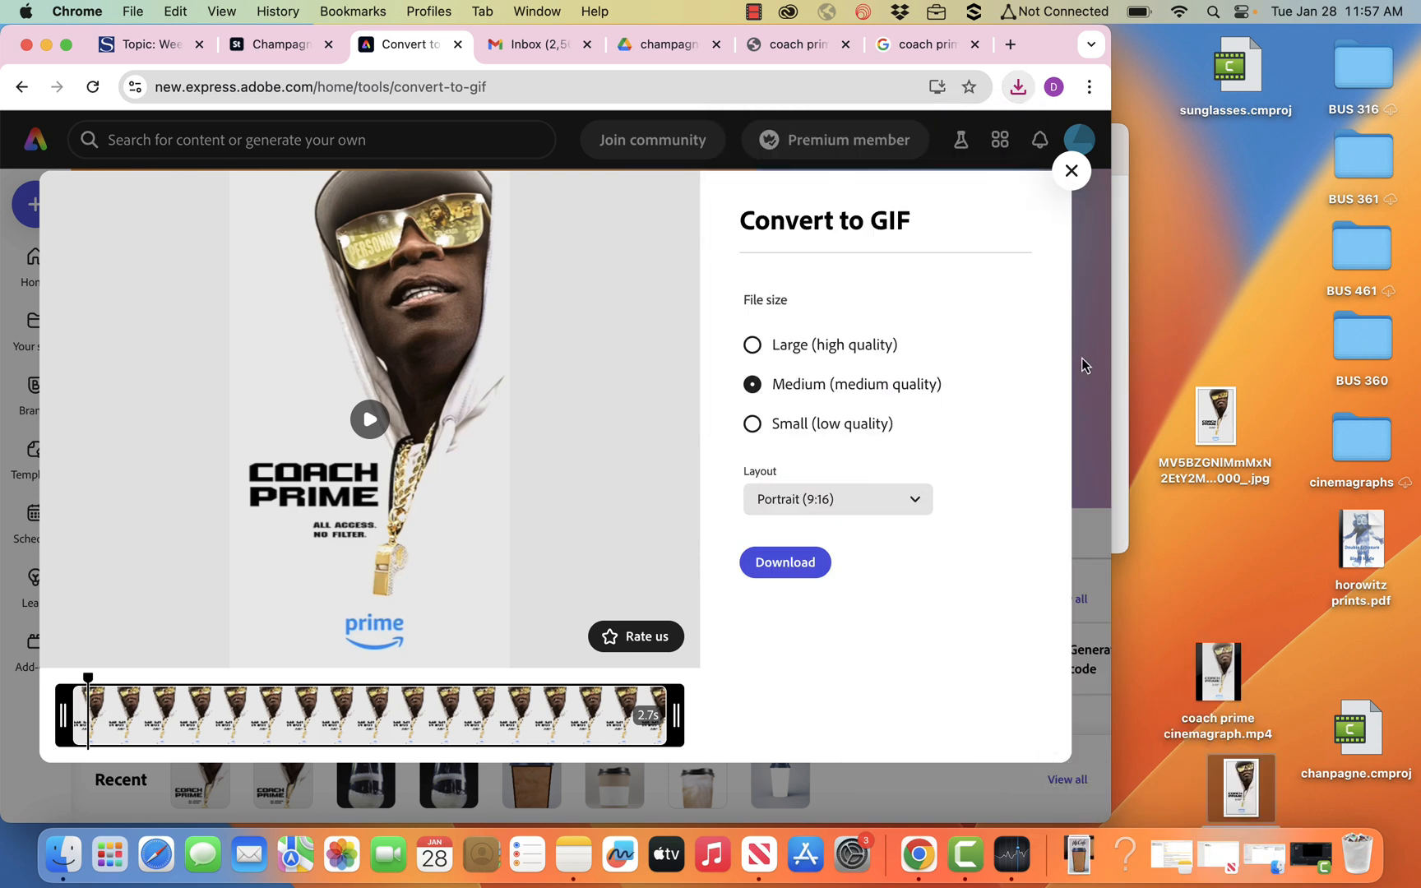
key("super+t")
left_click_drag(1242, 787, 917, 555)
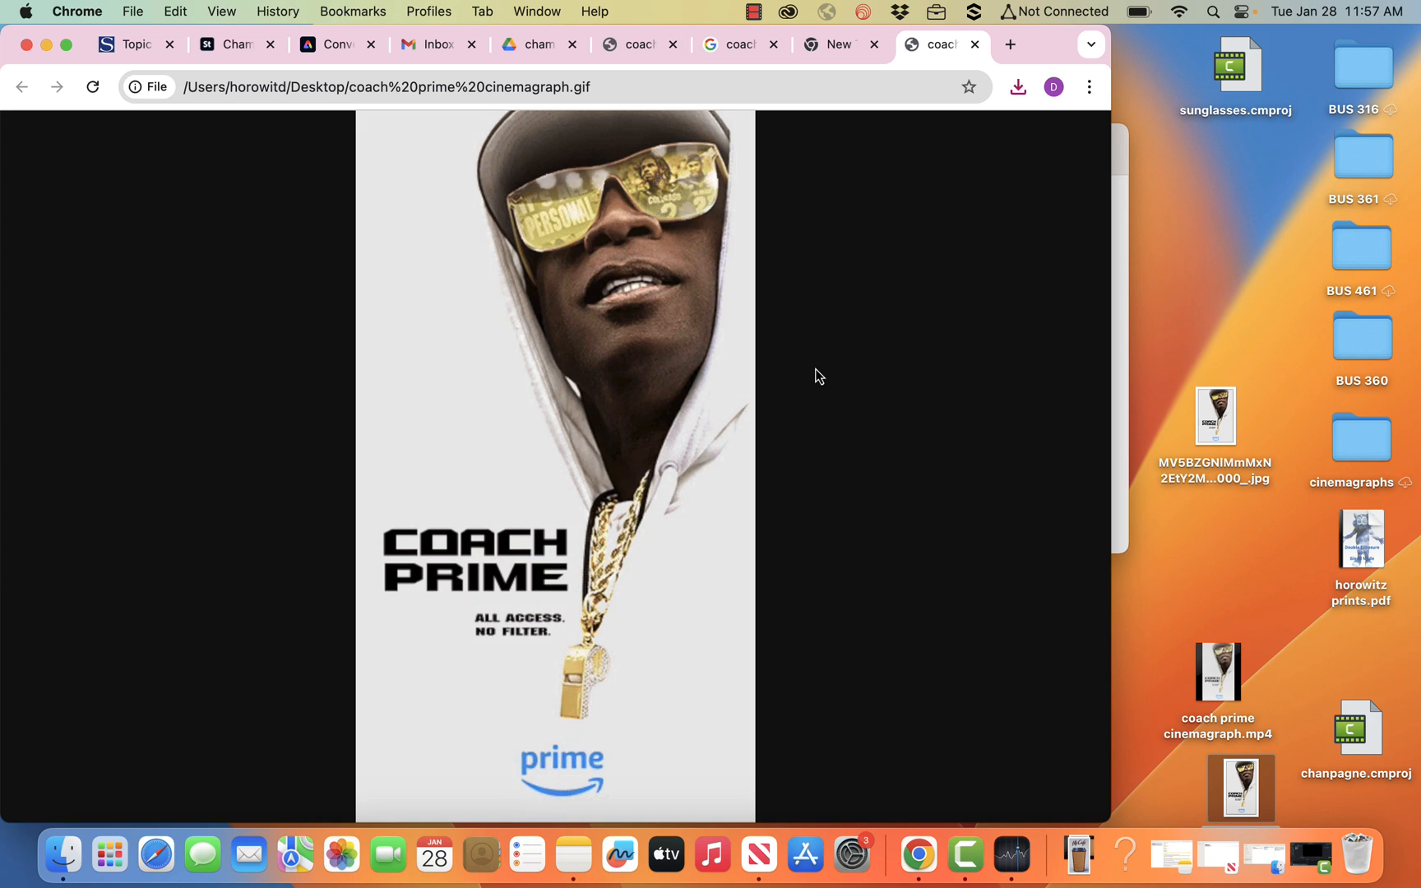